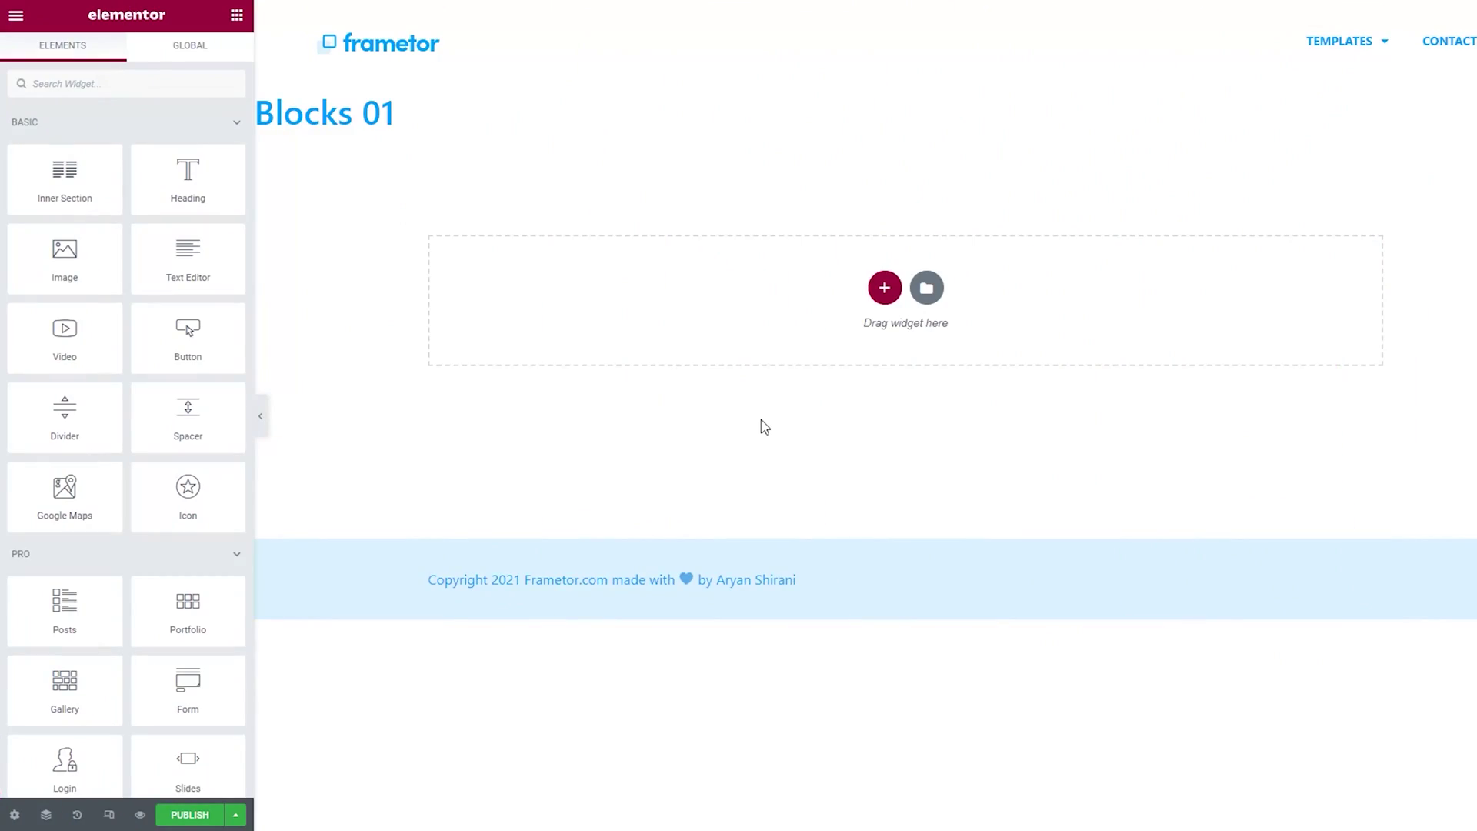
# Add a section with two equal columns and place a Heading widget in its left column.
pyautogui.click(884, 288)
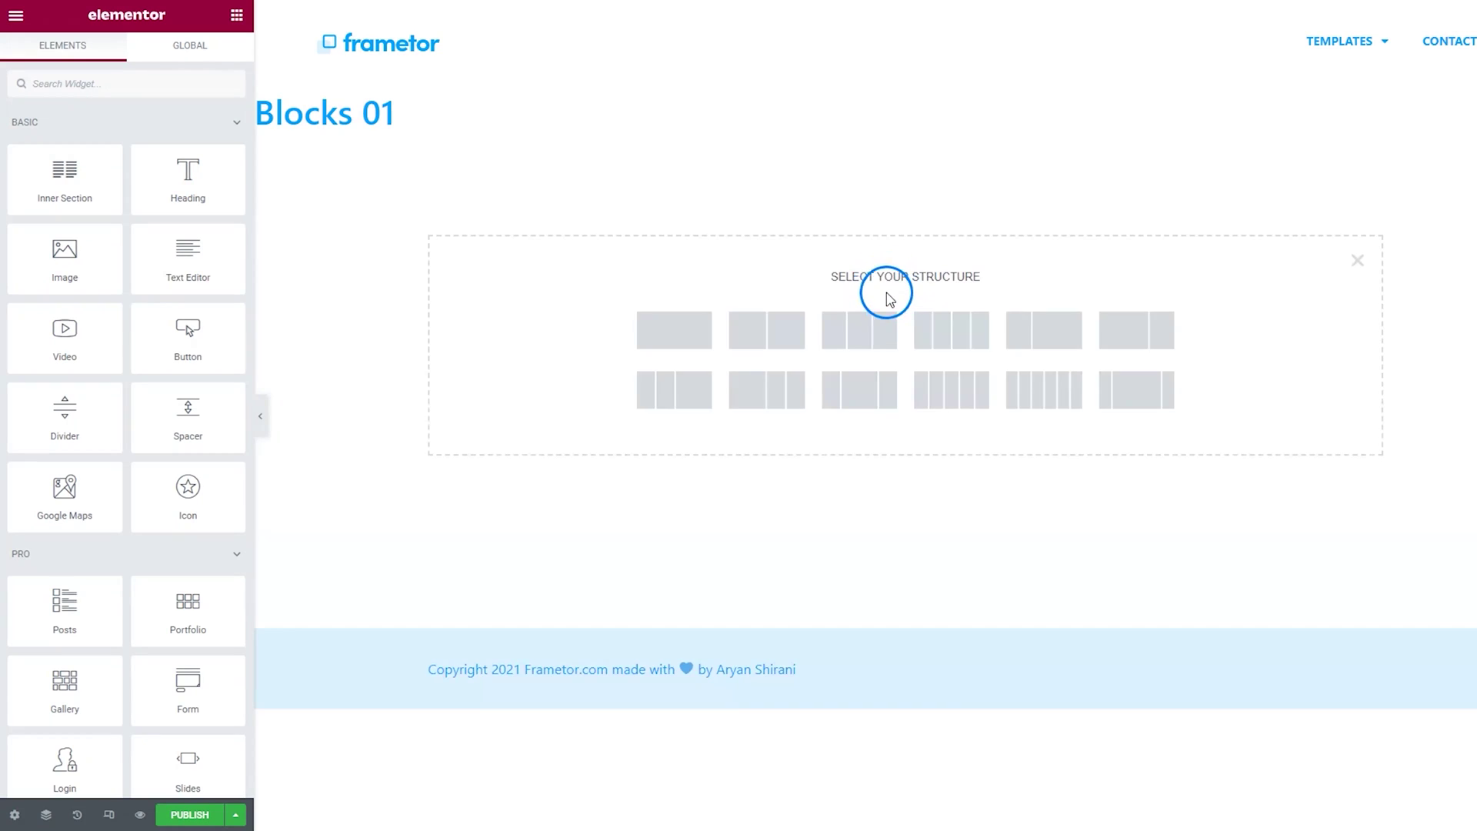
pyautogui.click(768, 332)
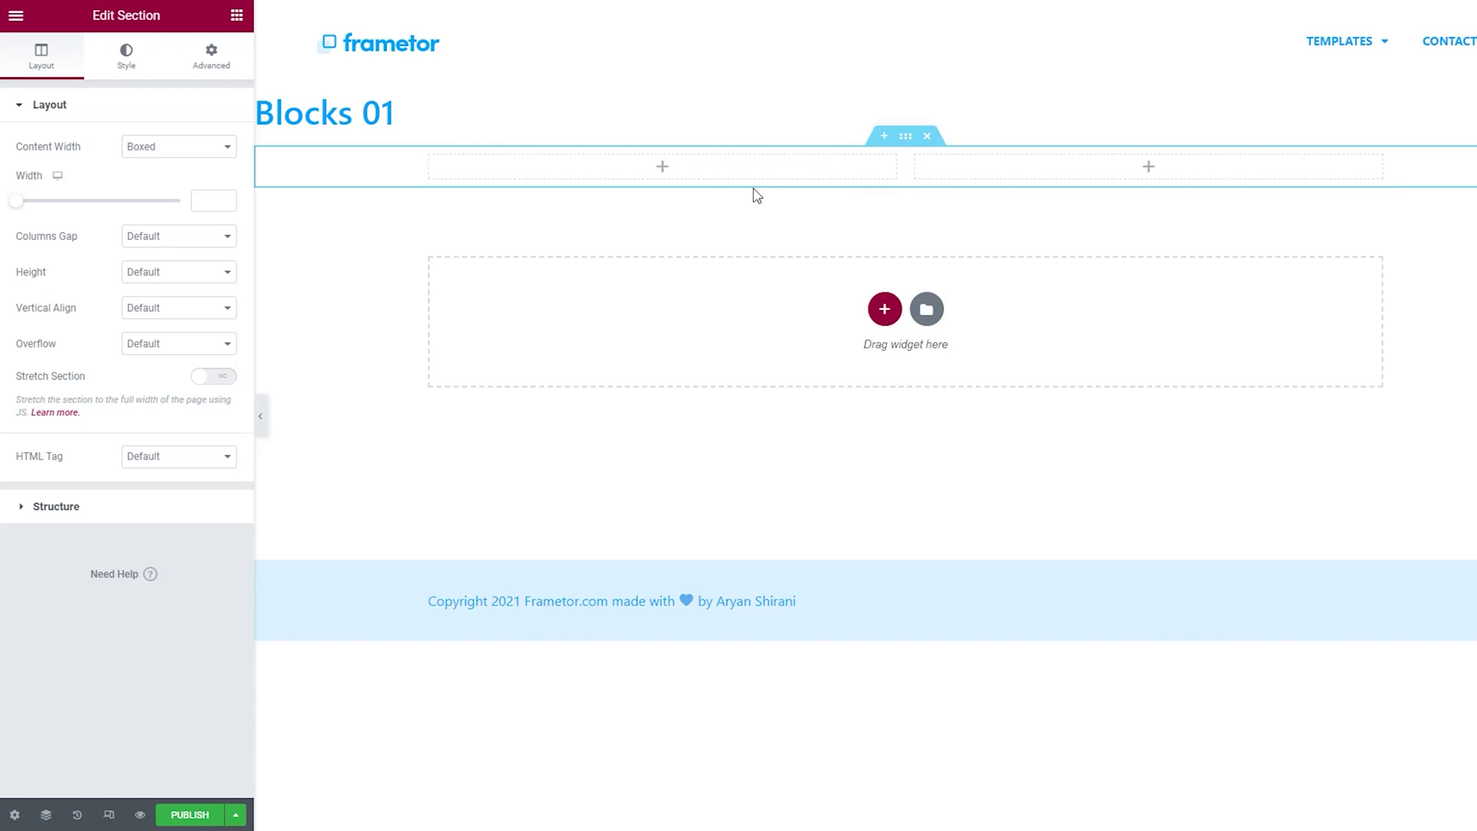
pyautogui.click(662, 166)
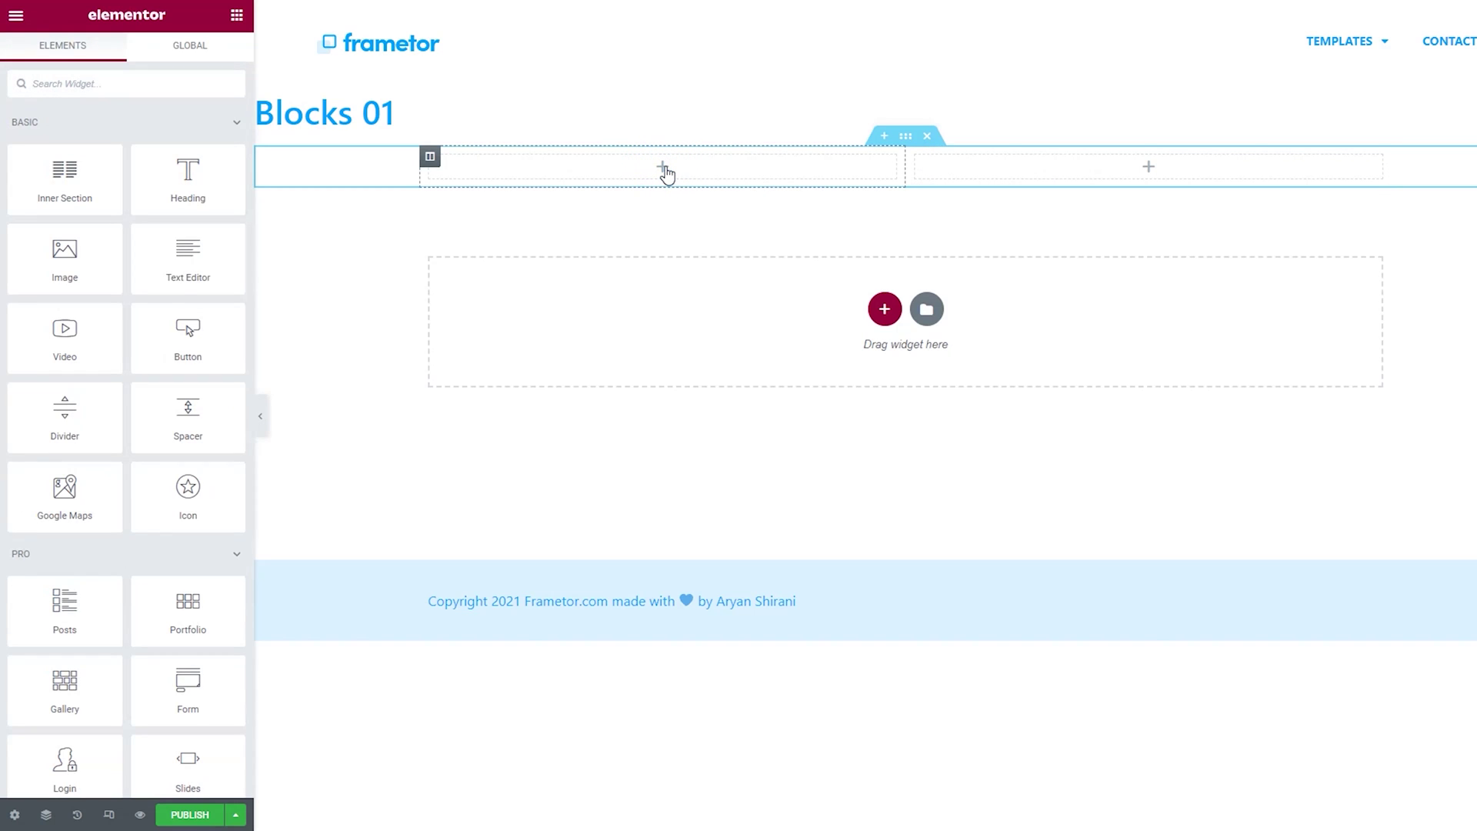
pyautogui.moveTo(187, 184); pyautogui.dragTo(685, 172)
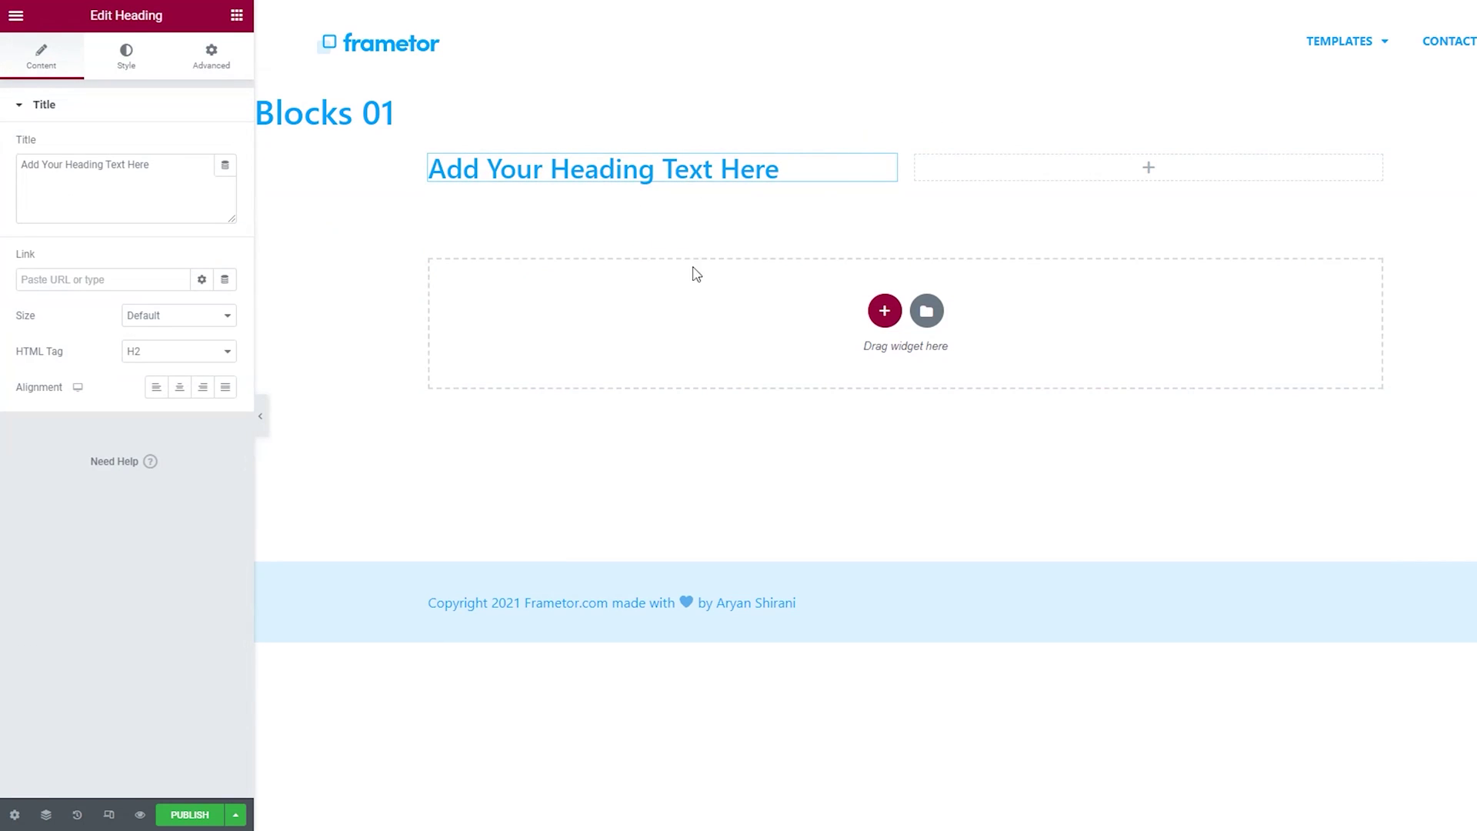
# Add a Text Editor widget below the heading and a Button widget below that text.
pyautogui.click(236, 17)
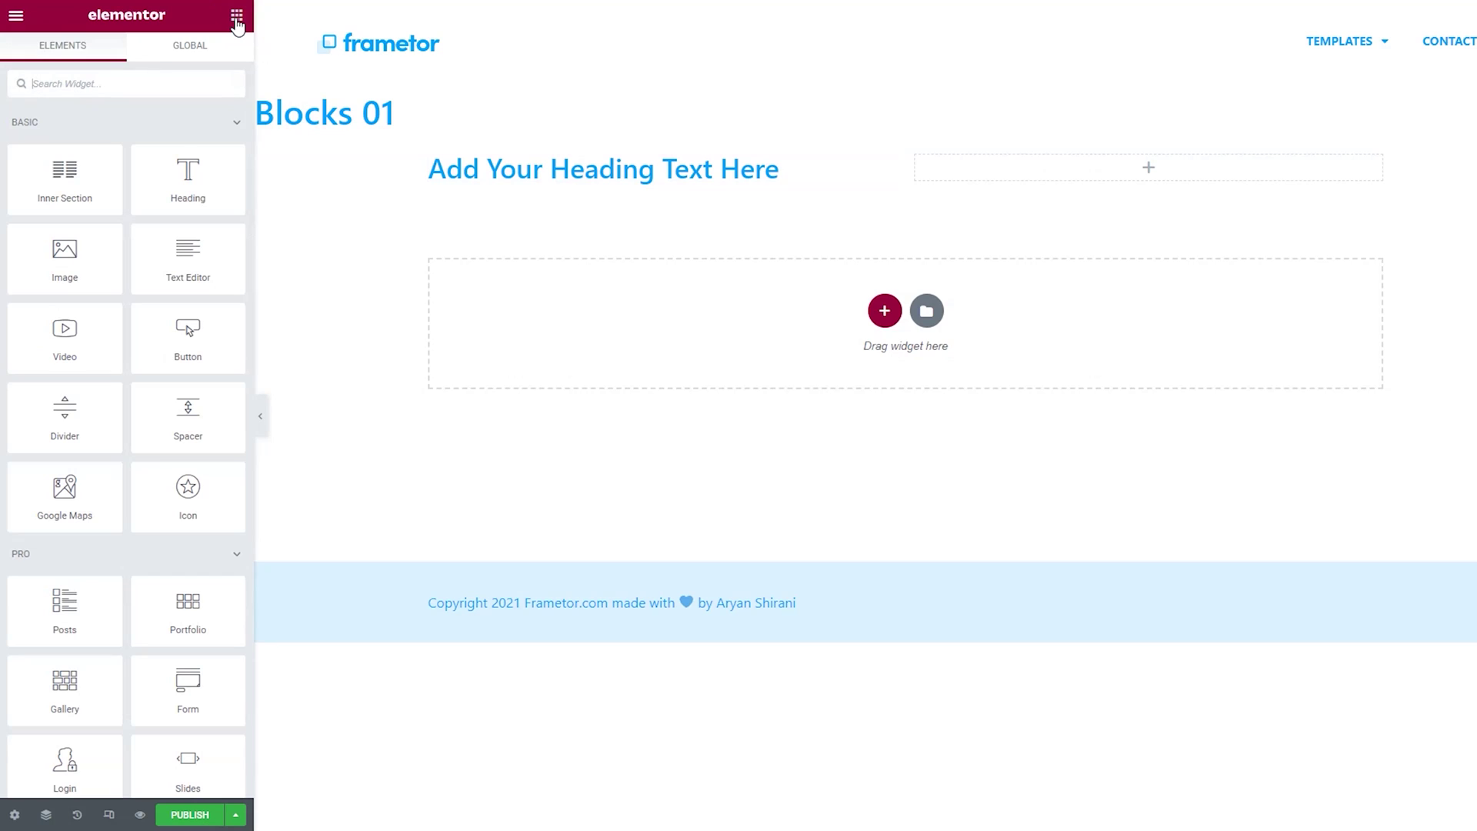
pyautogui.moveTo(196, 273); pyautogui.dragTo(558, 192)
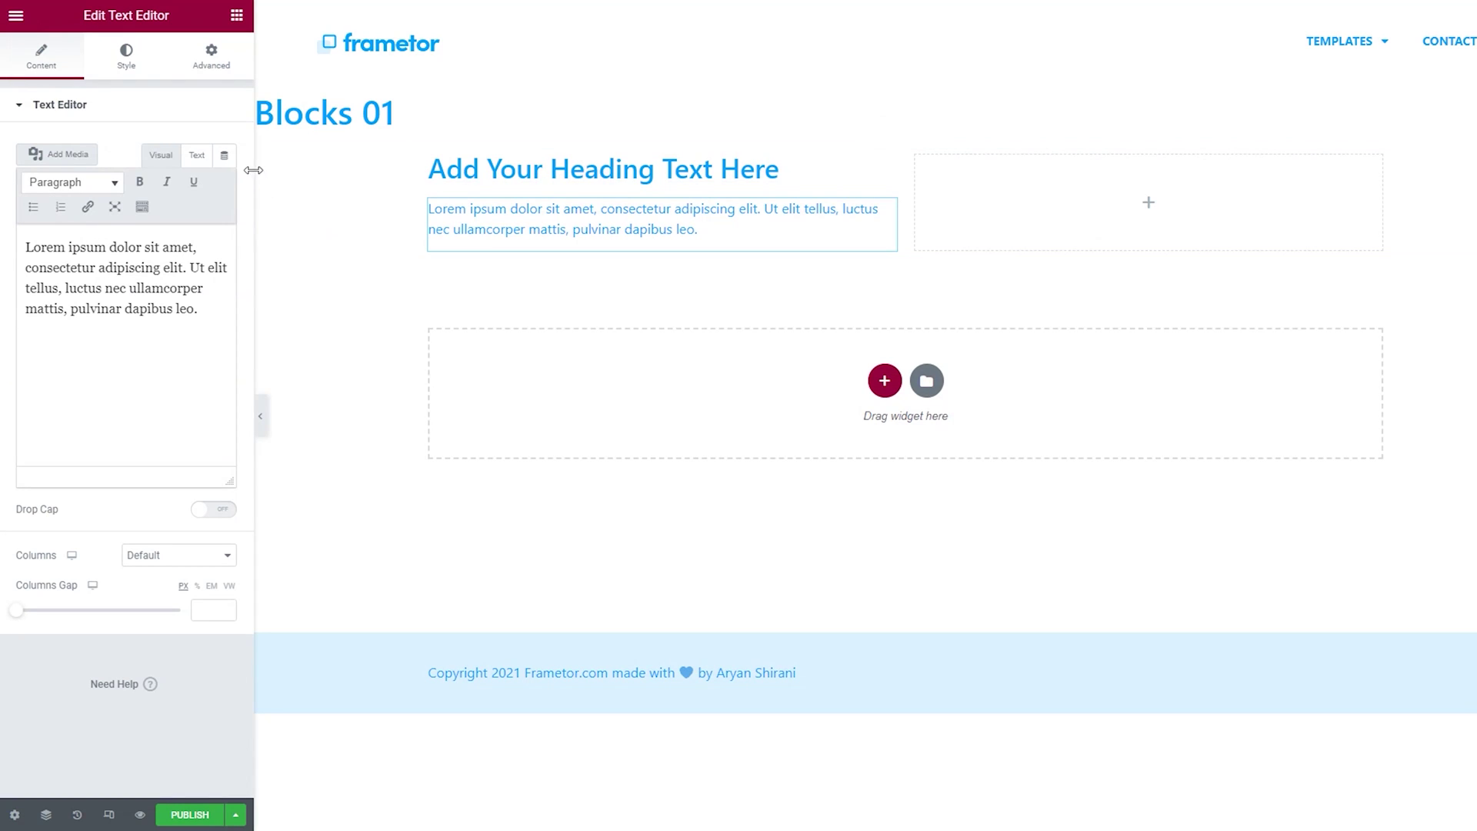
pyautogui.click(236, 17)
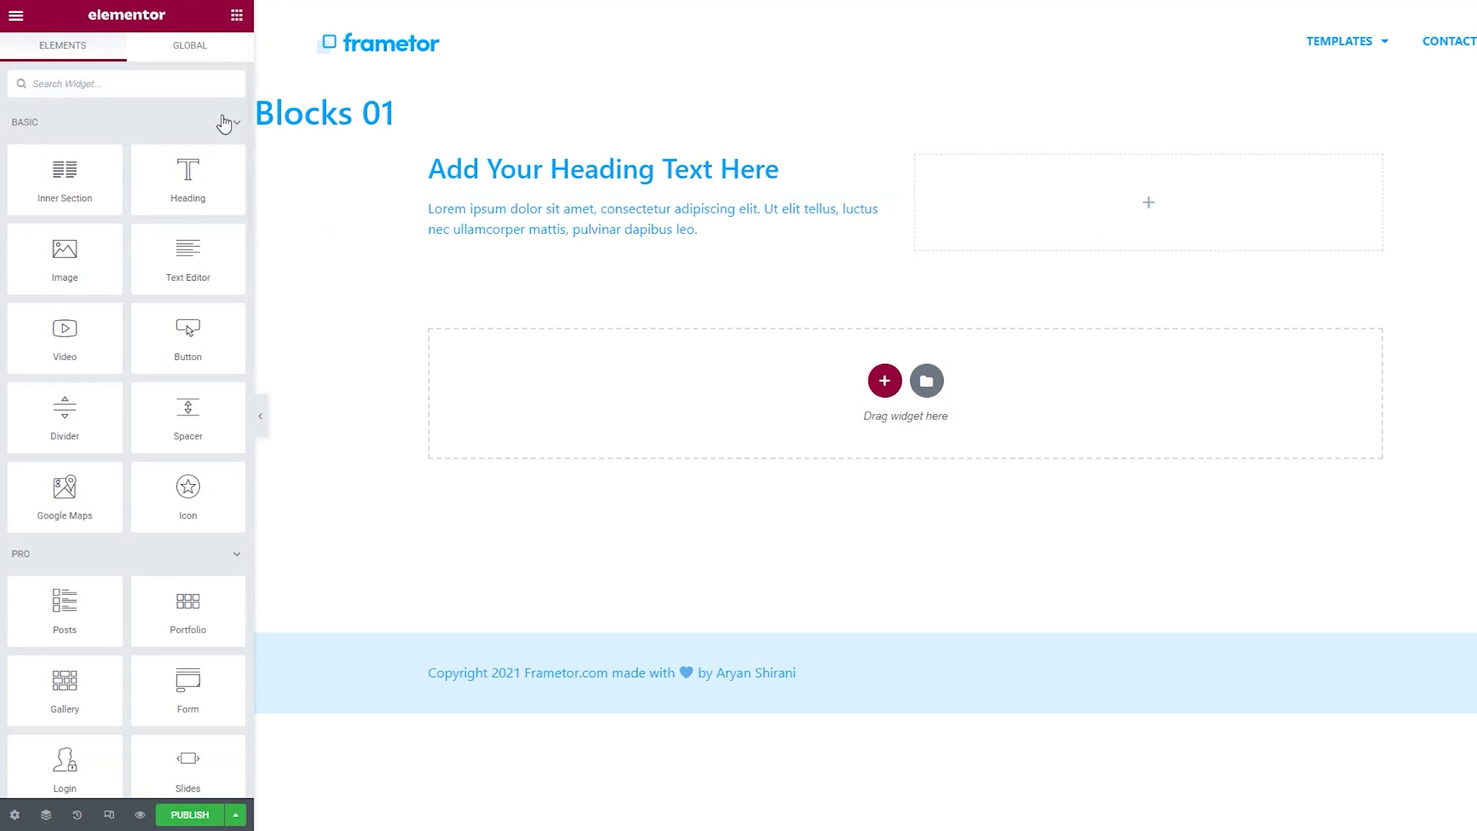
pyautogui.moveTo(187, 330); pyautogui.dragTo(529, 240)
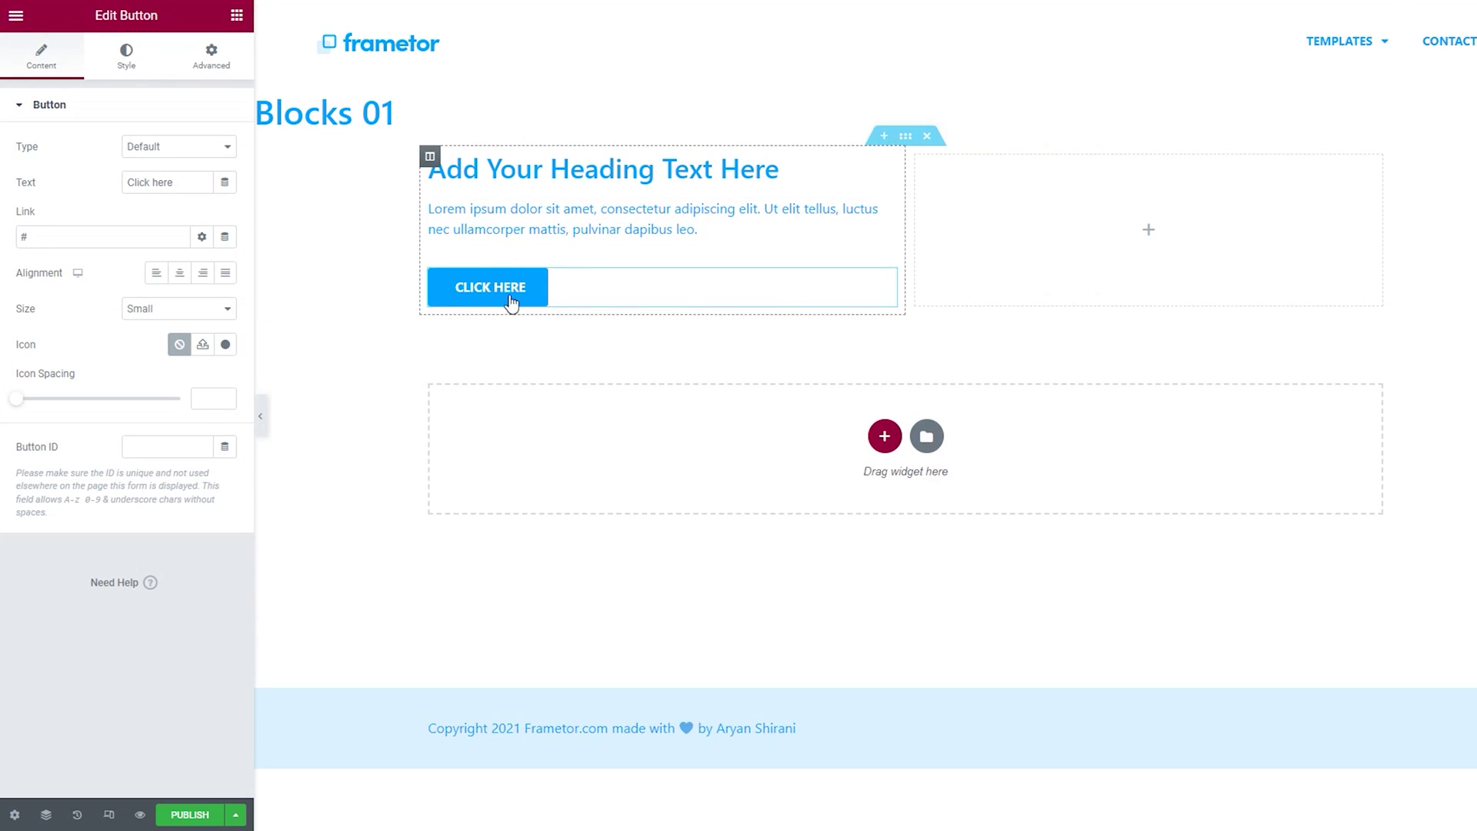
# Give the left column a Classic background in the global colour Very Light.
pyautogui.click(430, 157)
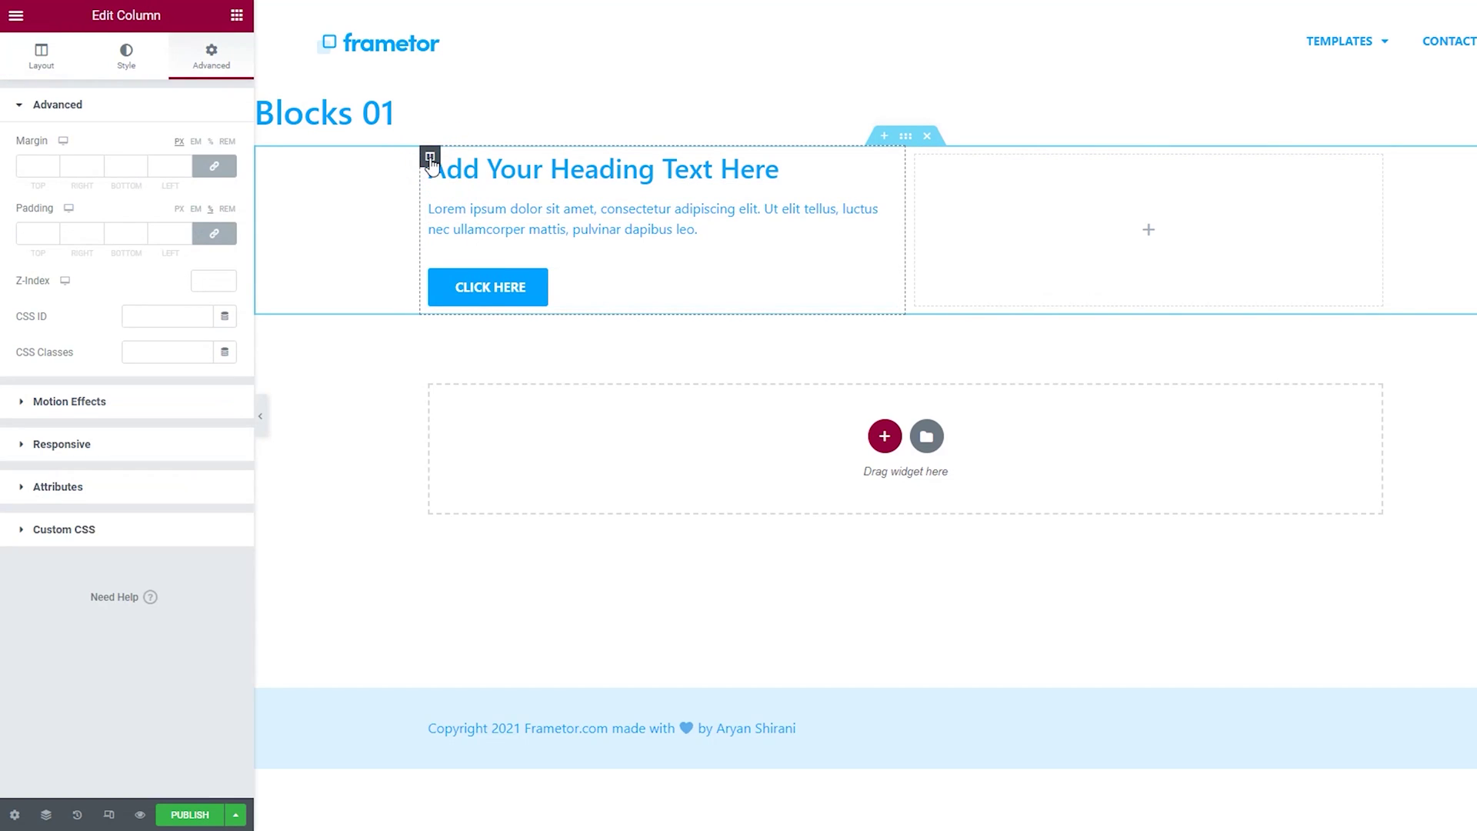
pyautogui.click(126, 55)
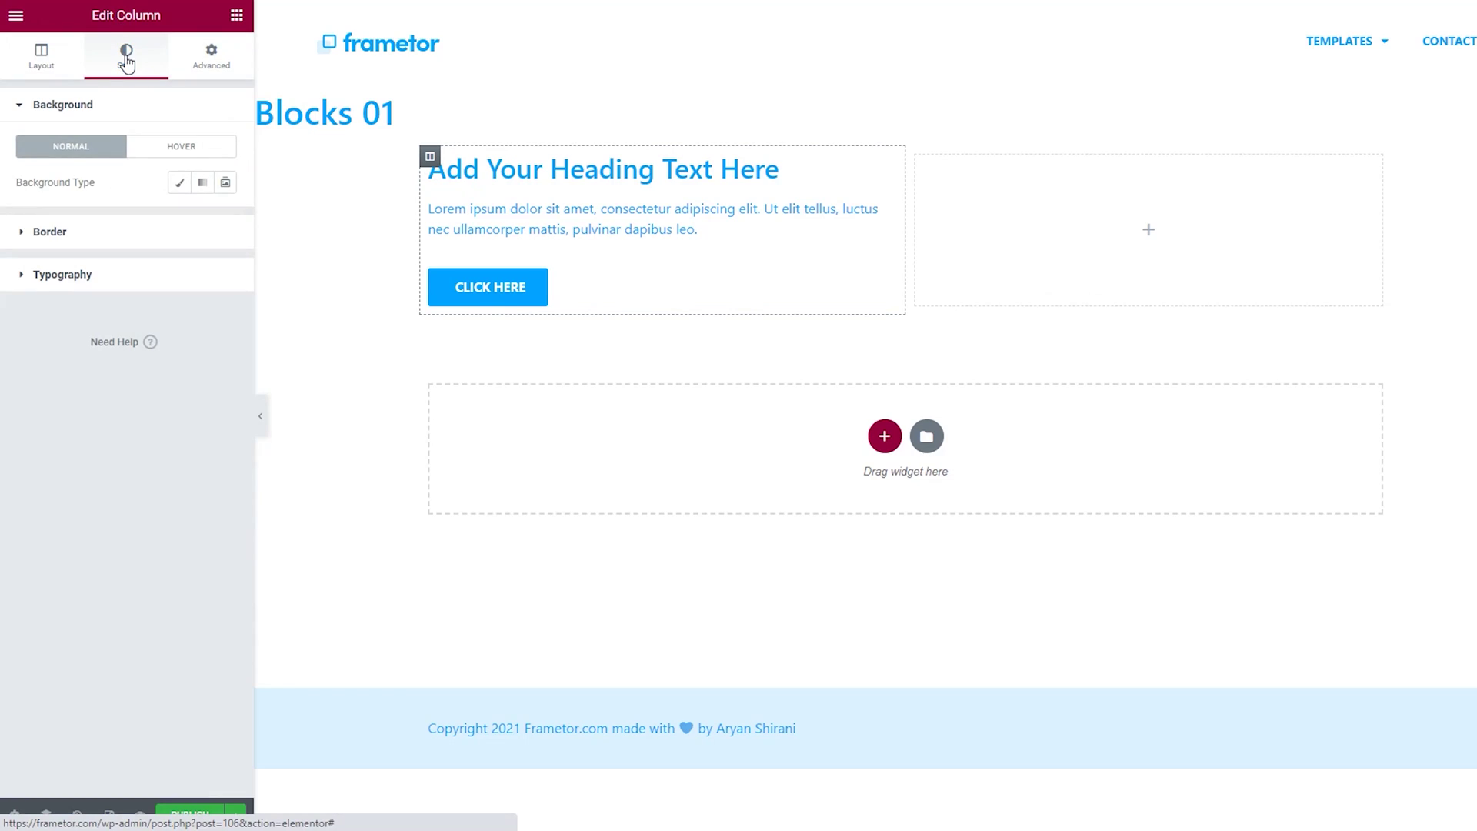
pyautogui.click(175, 183)
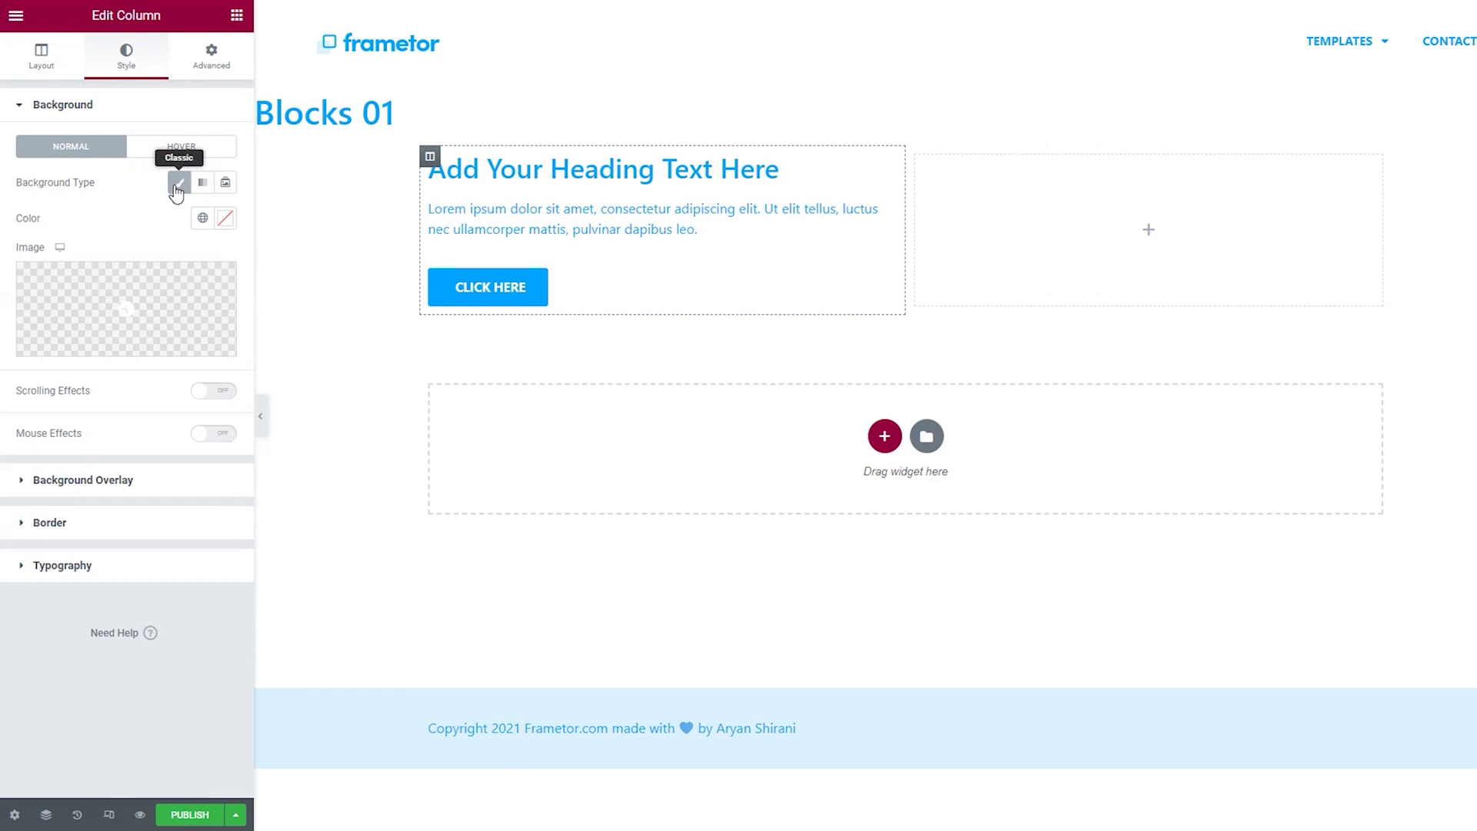
pyautogui.click(202, 218)
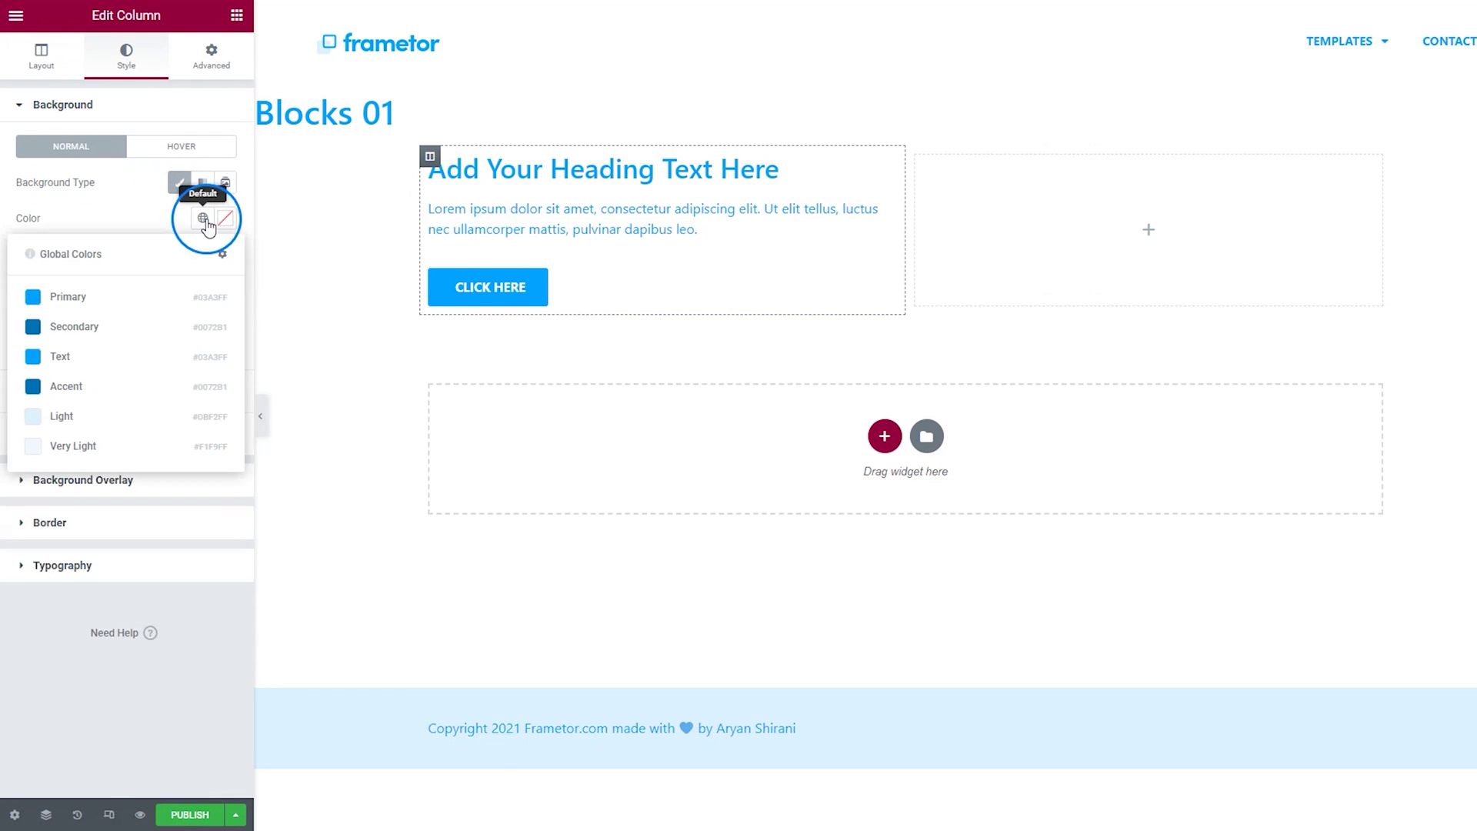
pyautogui.click(94, 445)
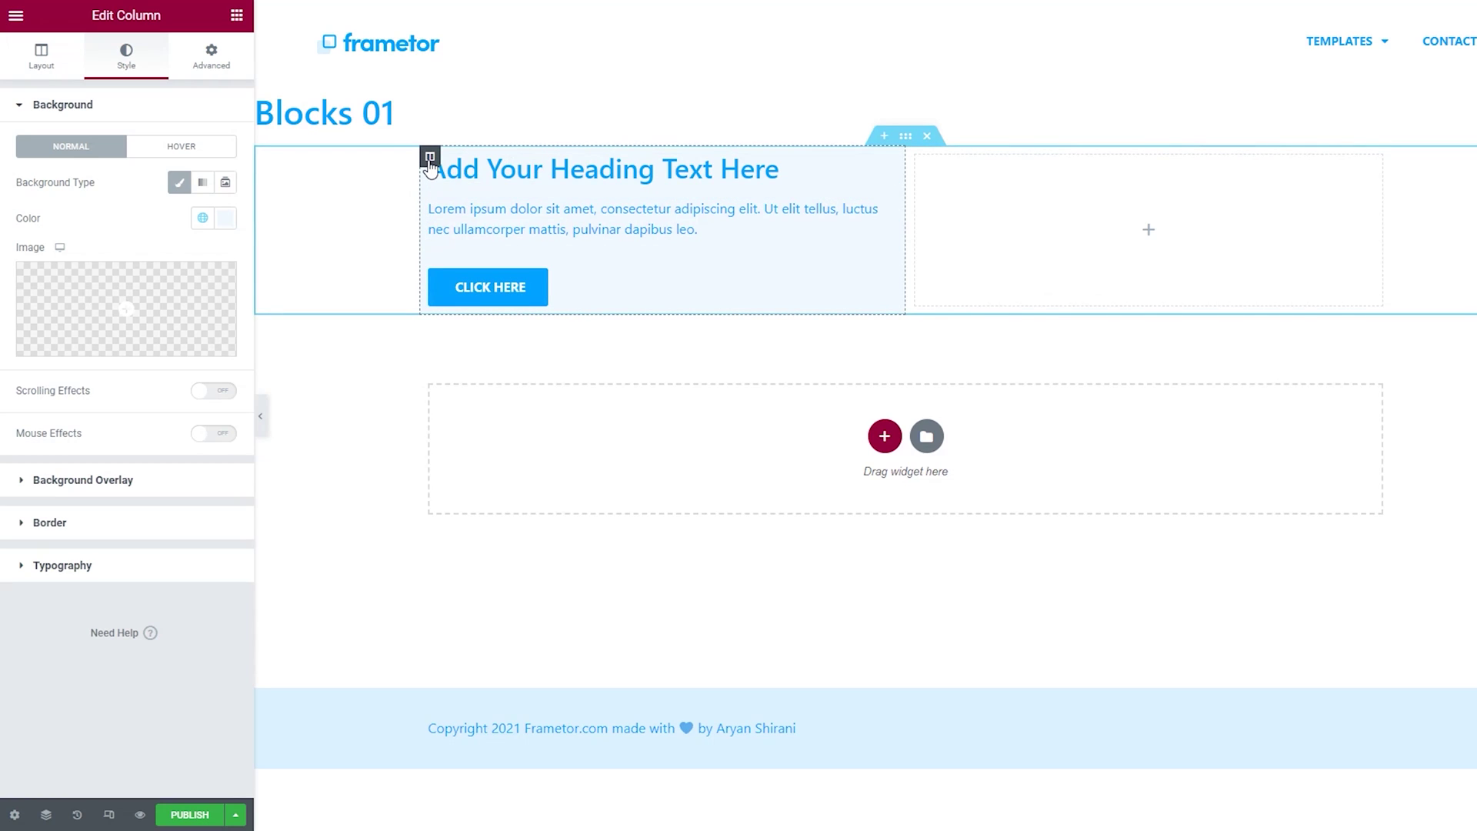
# Set the left column's padding to 10% on all sides.
pyautogui.click(210, 62)
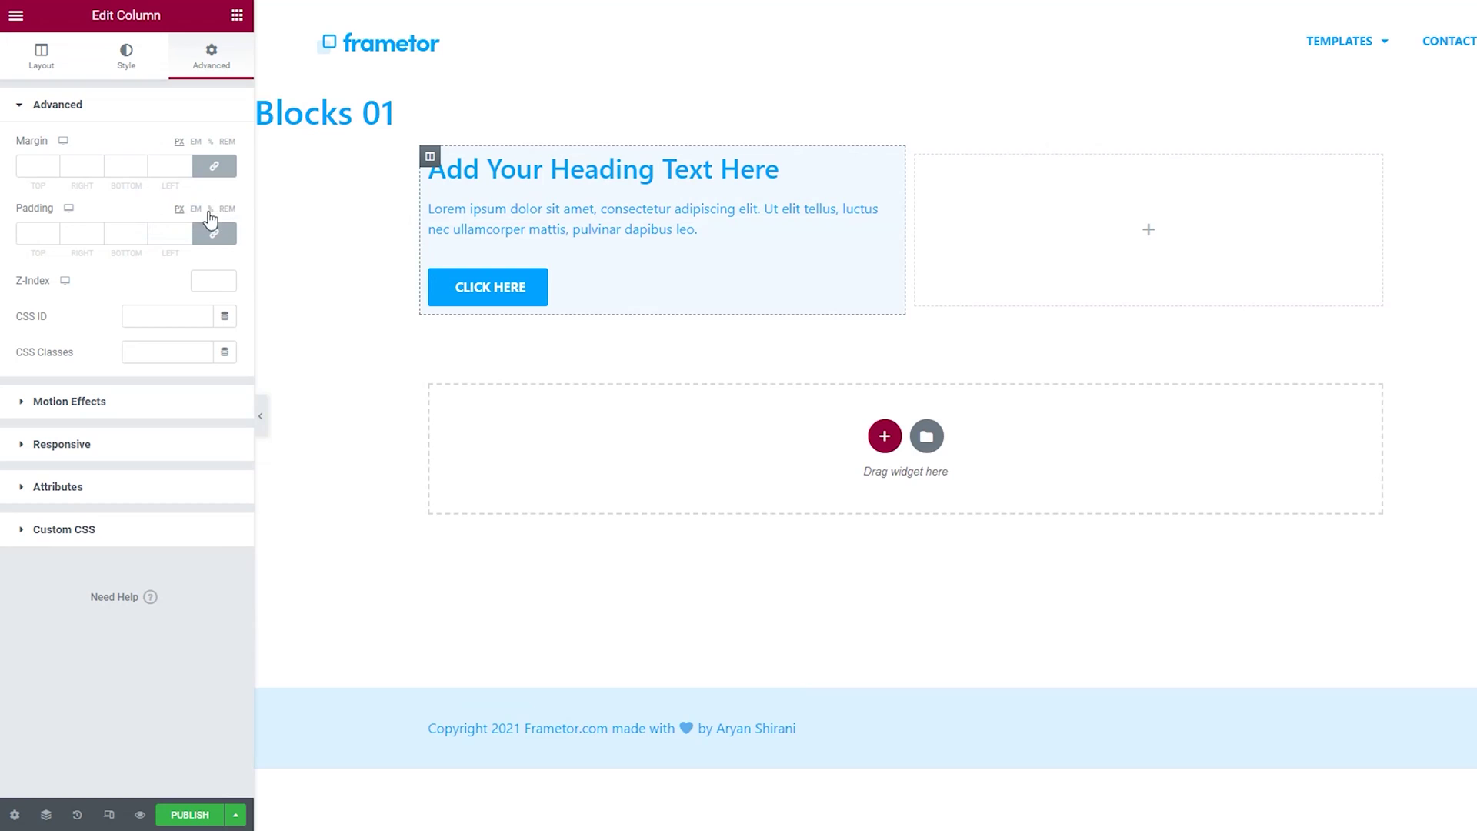
pyautogui.click(211, 213)
pyautogui.click(37, 236)
pyautogui.write('10')
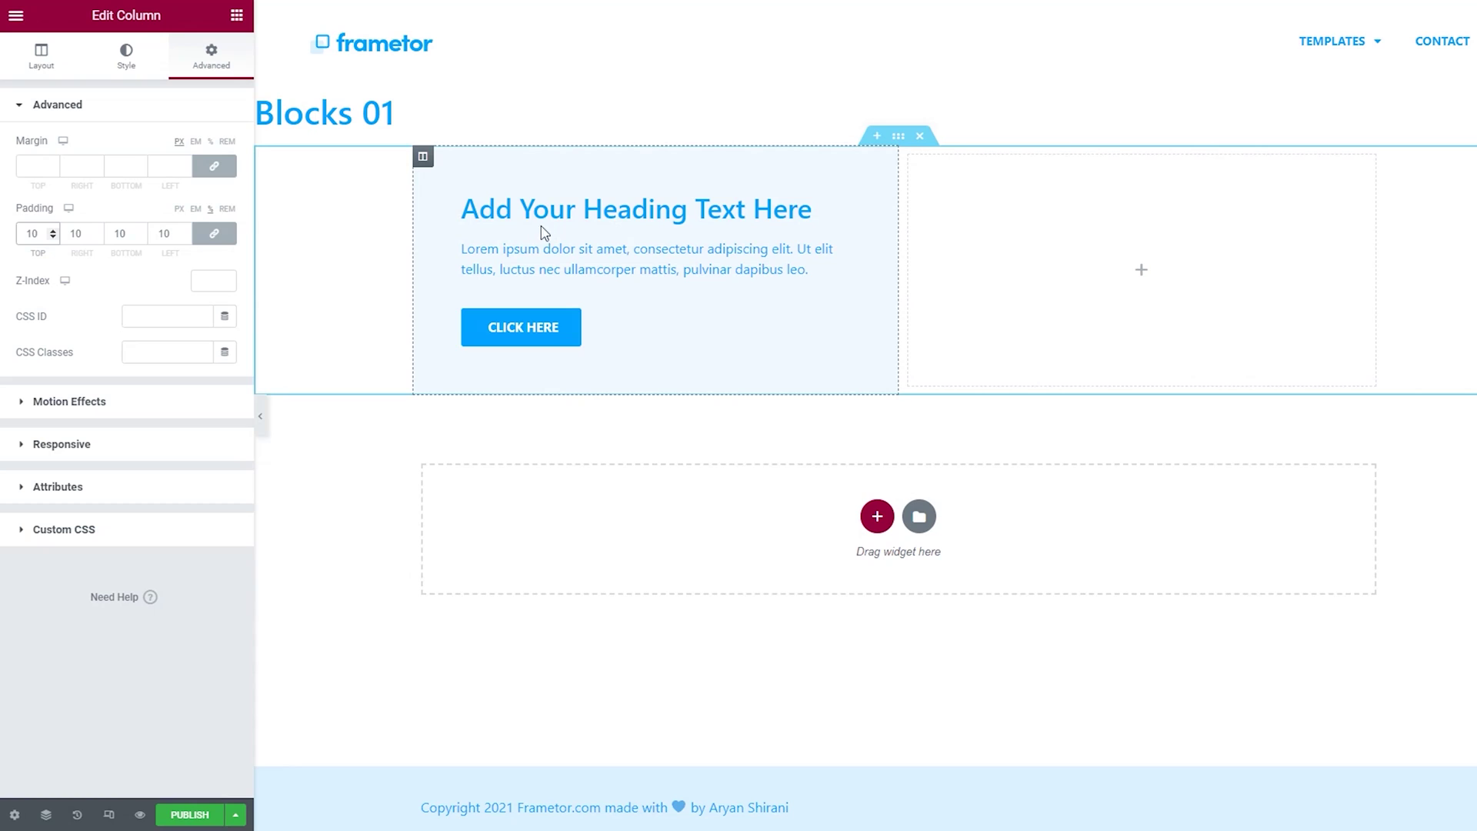
# Set the left column's margin to 15 px on all sides.
pyautogui.click(31, 167)
pyautogui.click(53, 164)
pyautogui.click(53, 165)
pyautogui.click(53, 165)
pyautogui.click(53, 165)
pyautogui.click(53, 165)
pyautogui.click(53, 164)
pyautogui.click(53, 164)
pyautogui.click(53, 165)
pyautogui.click(53, 165)
pyautogui.click(53, 164)
pyautogui.click(53, 164)
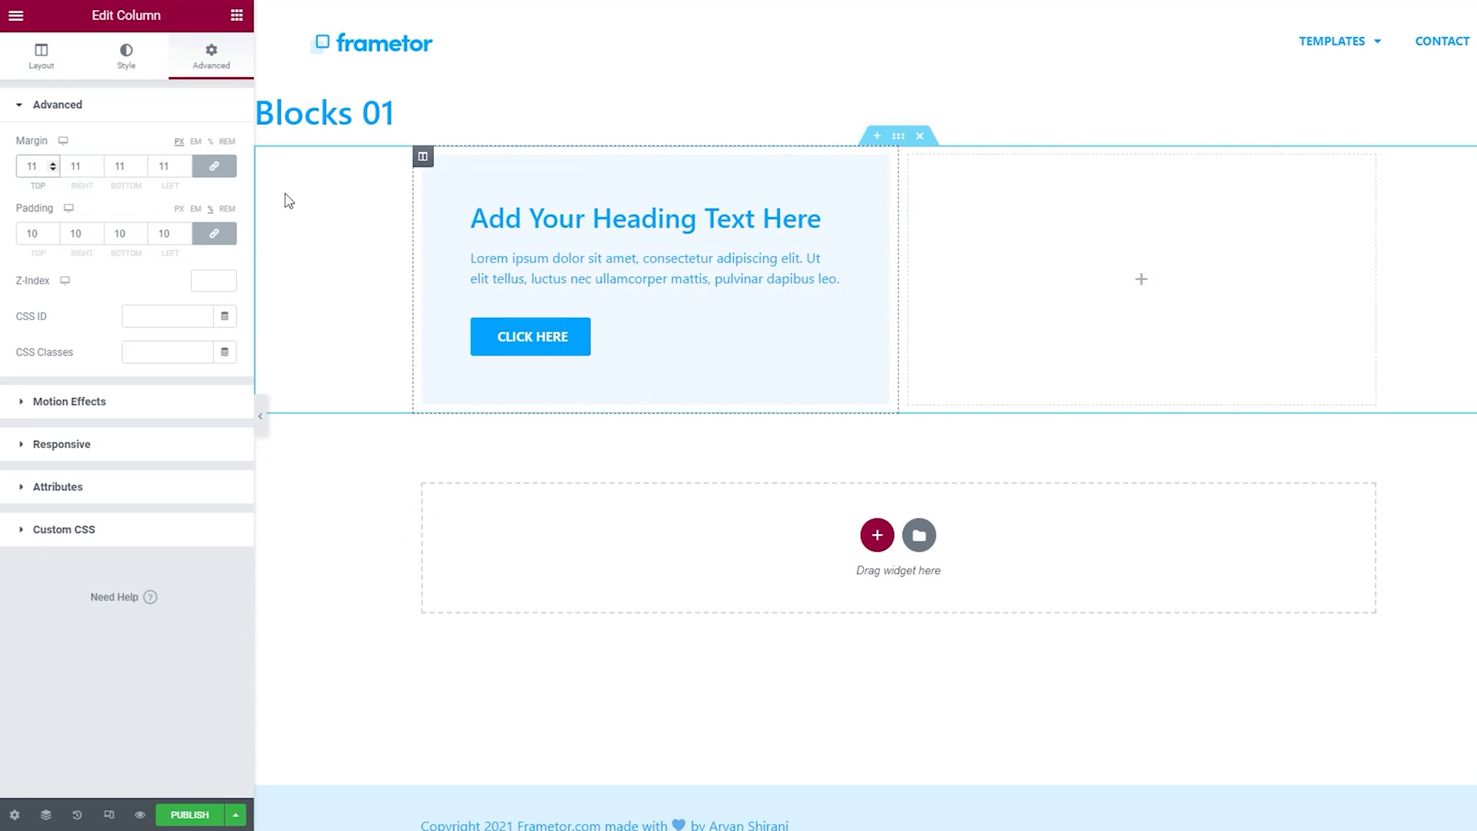
pyautogui.click(53, 164)
pyautogui.click(53, 165)
pyautogui.click(53, 165)
pyautogui.click(53, 165)
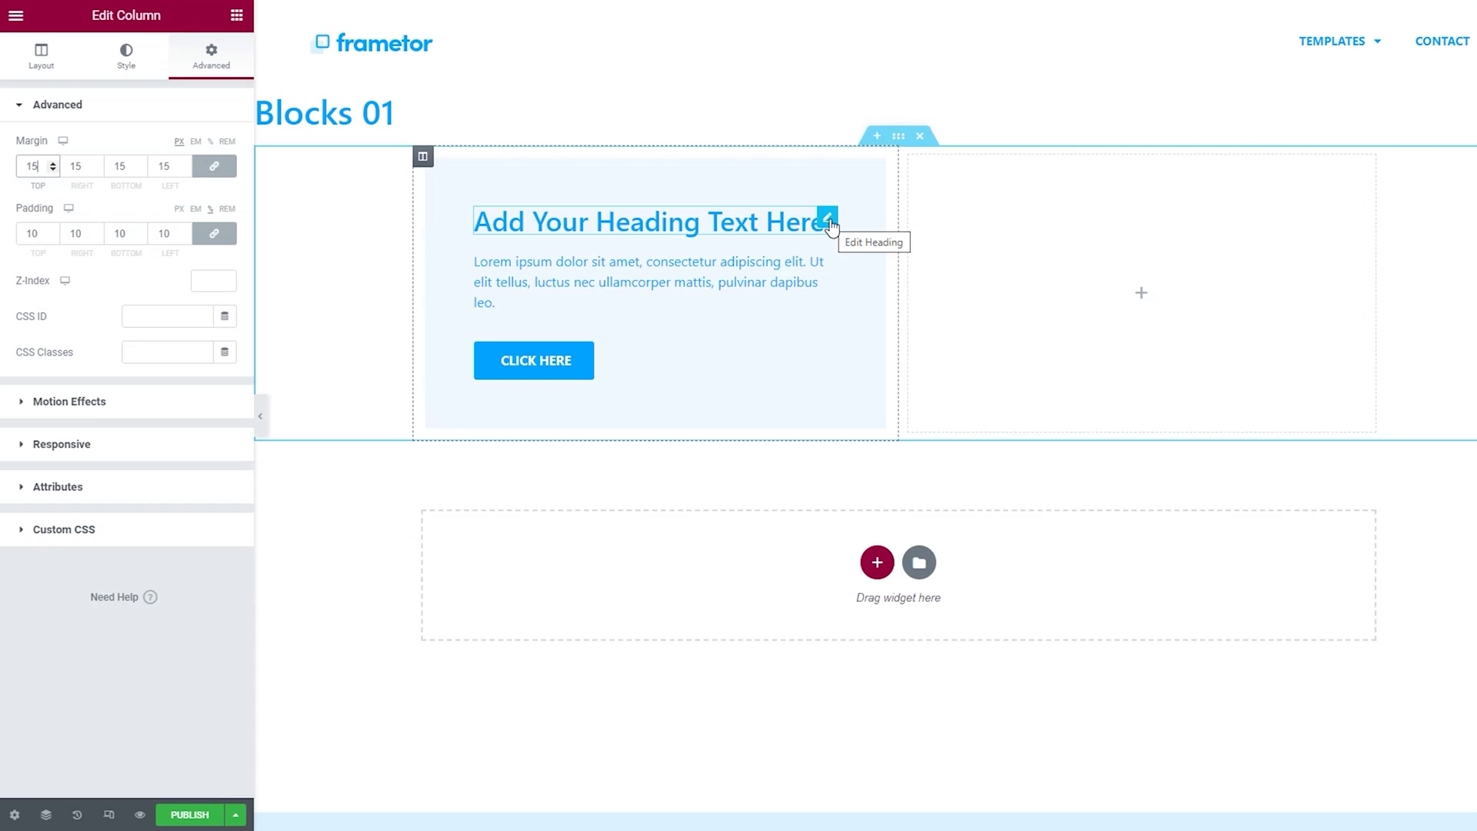
# Set the heading's typography to a size of about 68 px and a weight of 700.
pyautogui.click(827, 220)
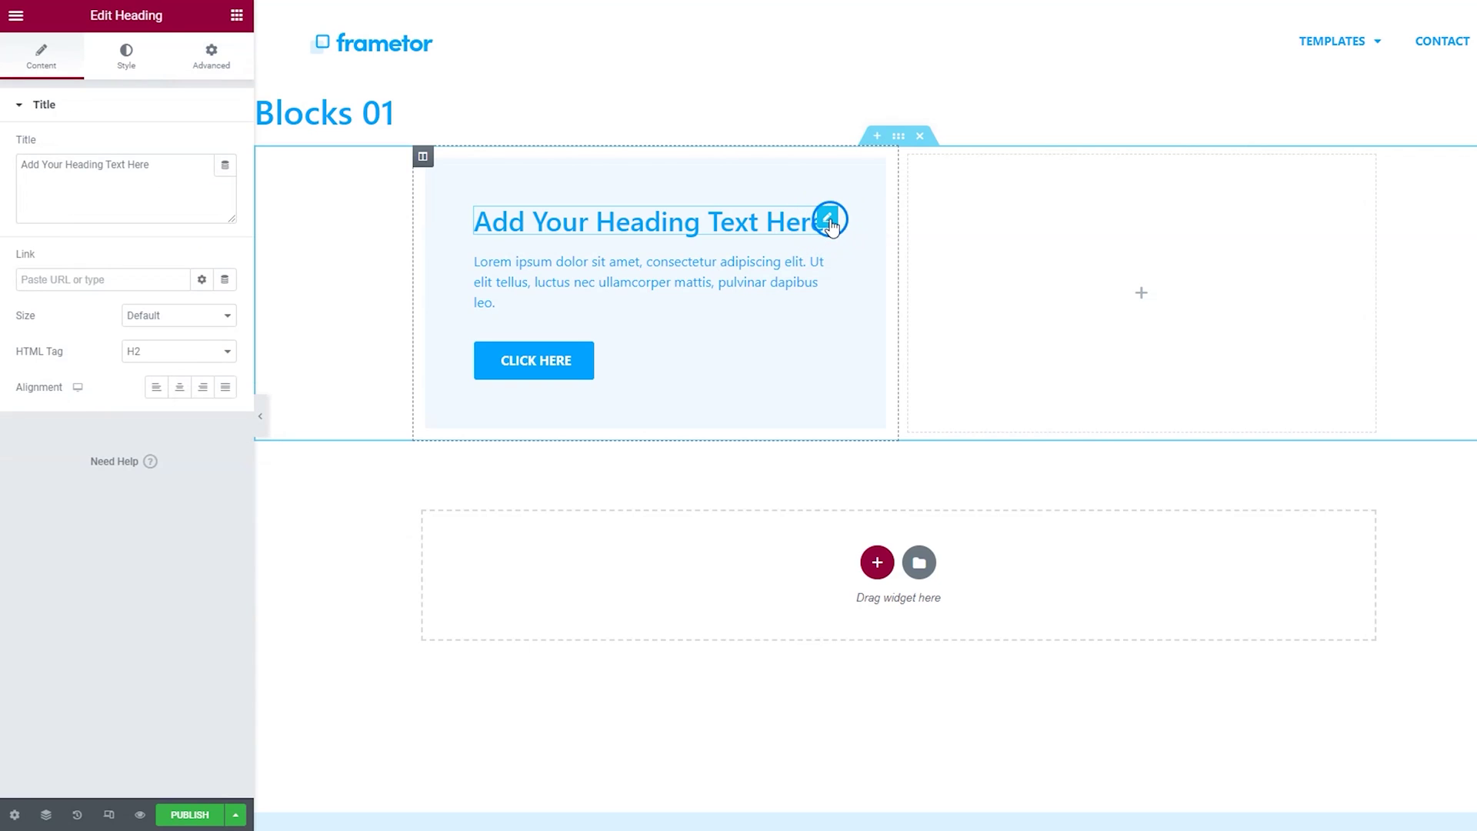
pyautogui.click(129, 61)
pyautogui.click(225, 184)
pyautogui.moveTo(33, 328); pyautogui.dragTo(80, 332)
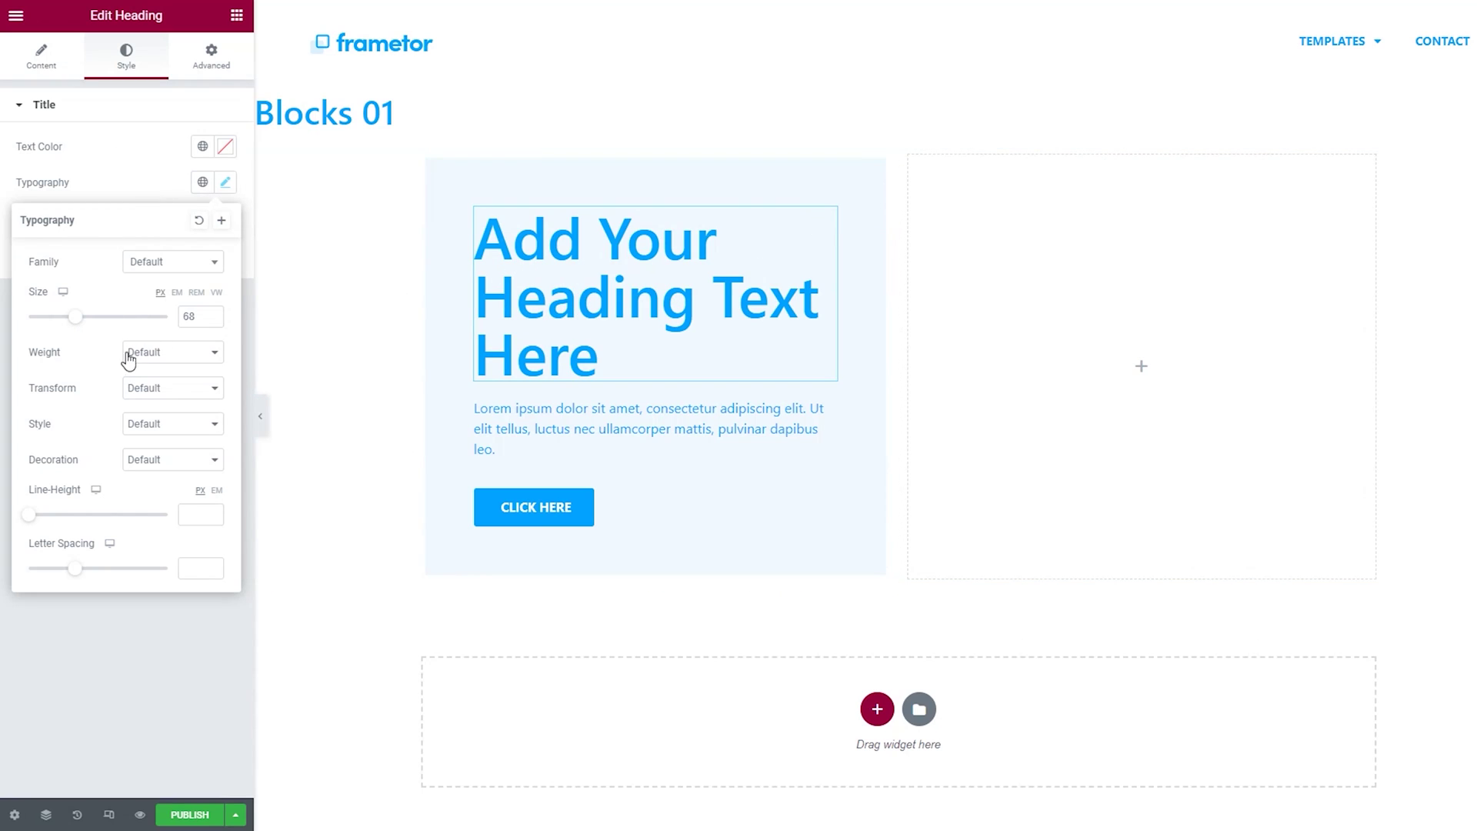
pyautogui.click(164, 352)
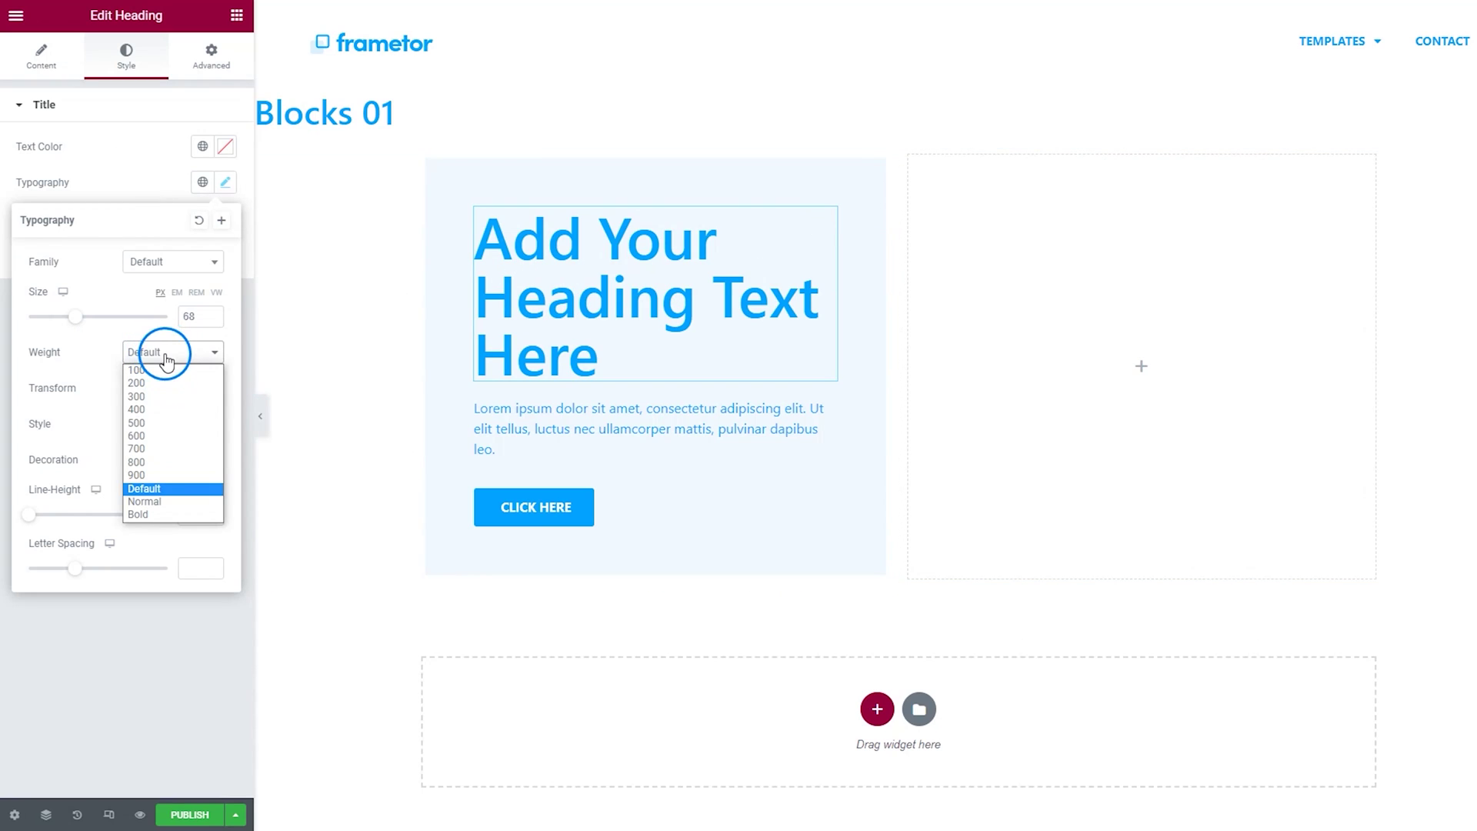
pyautogui.click(185, 448)
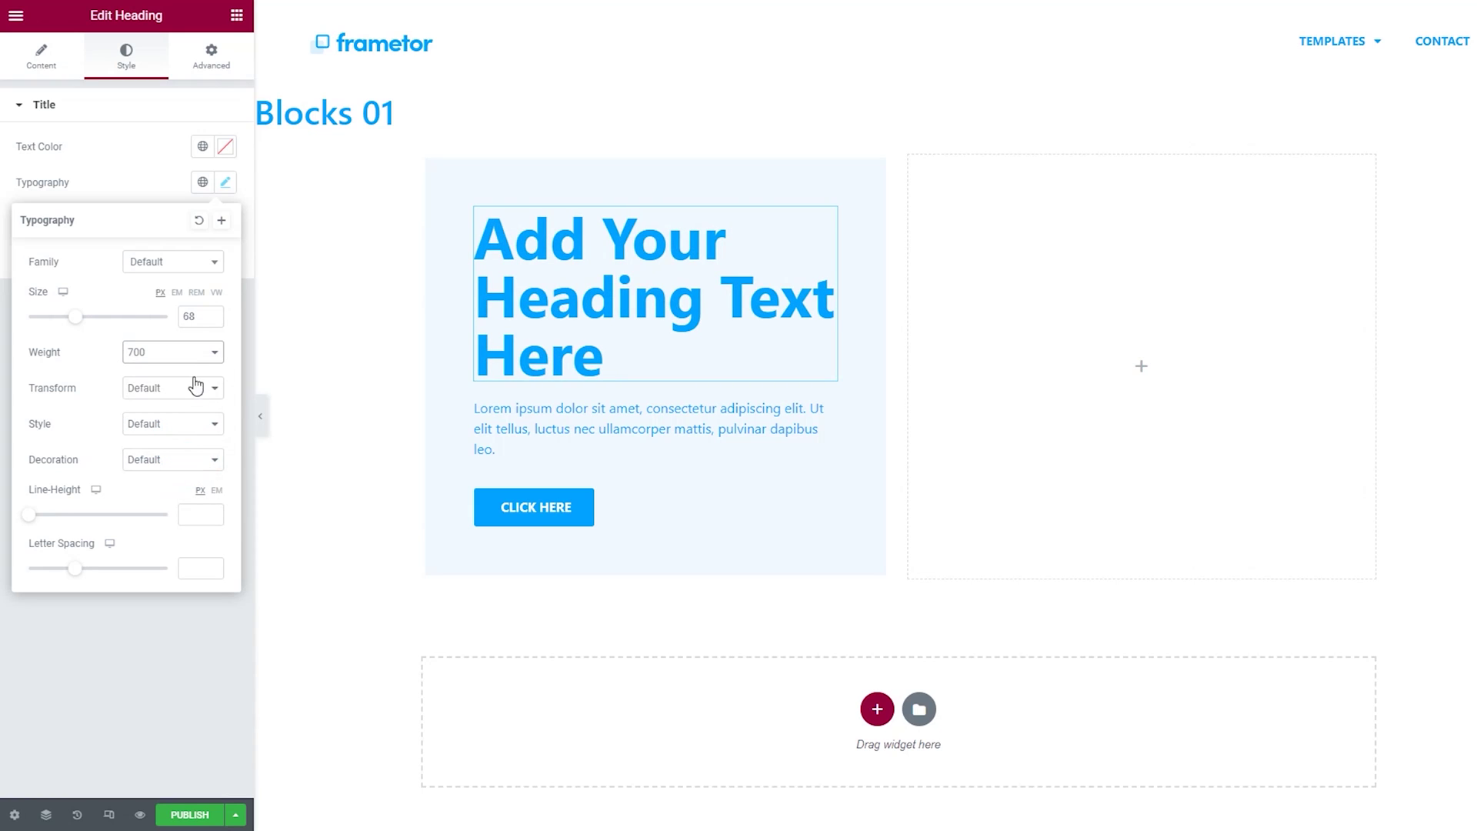
# Replace the heading's title text with "Build amazing wireframes".
pyautogui.click(44, 62)
pyautogui.moveTo(178, 164); pyautogui.dragTo(11, 168)
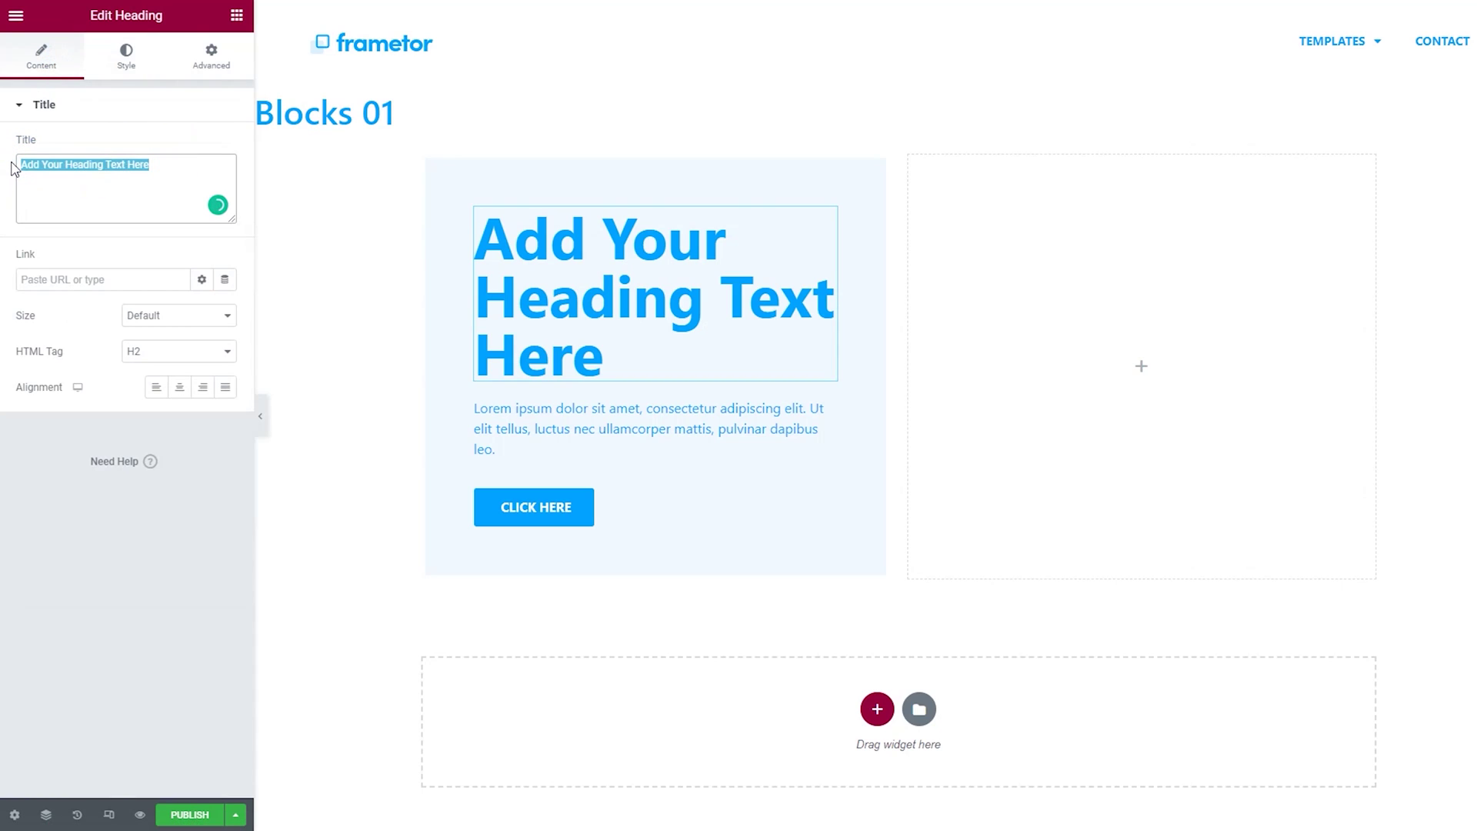
pyautogui.write('Bu')
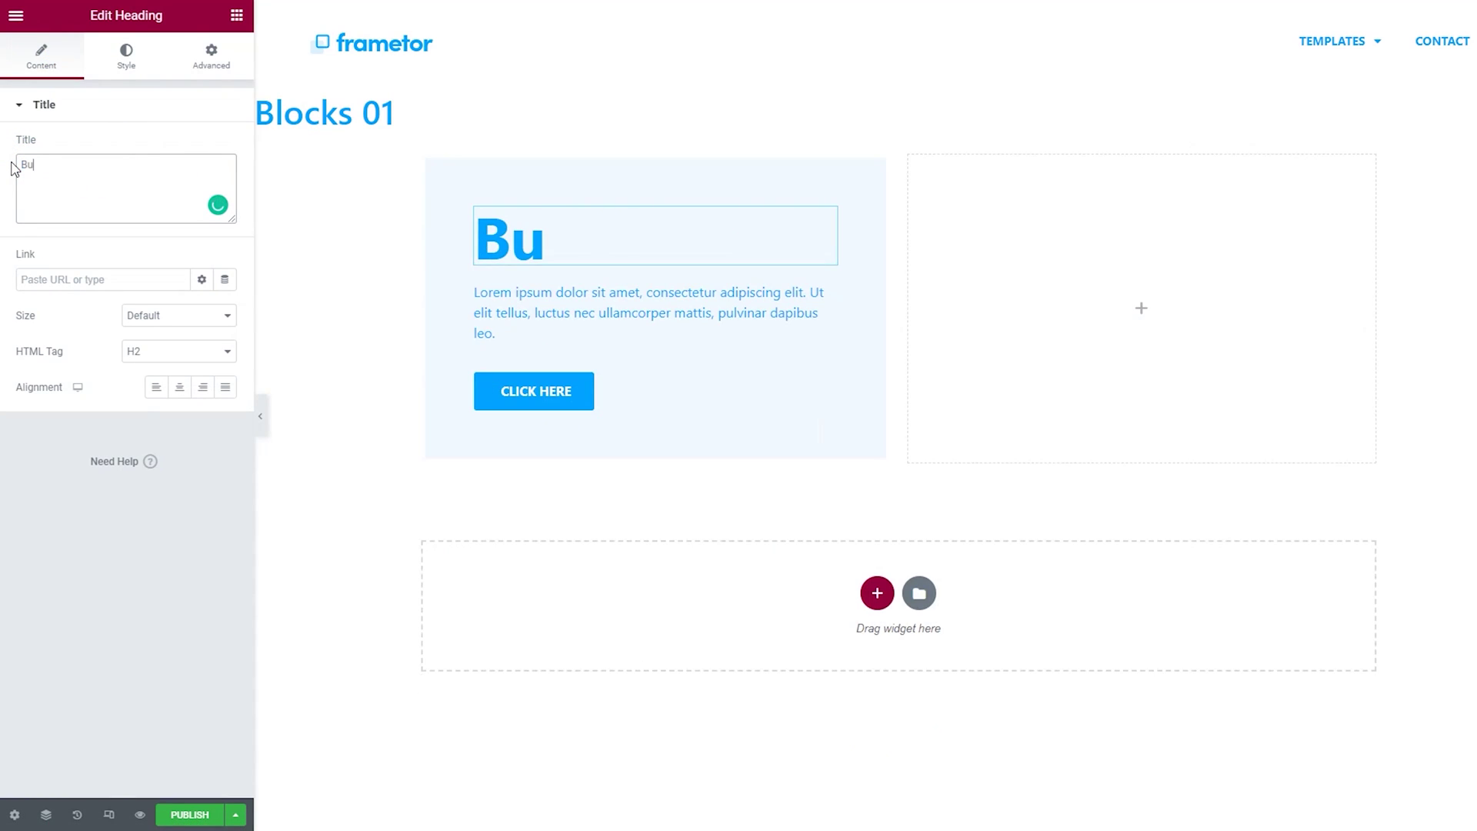
pyautogui.write('ild amazing wir')
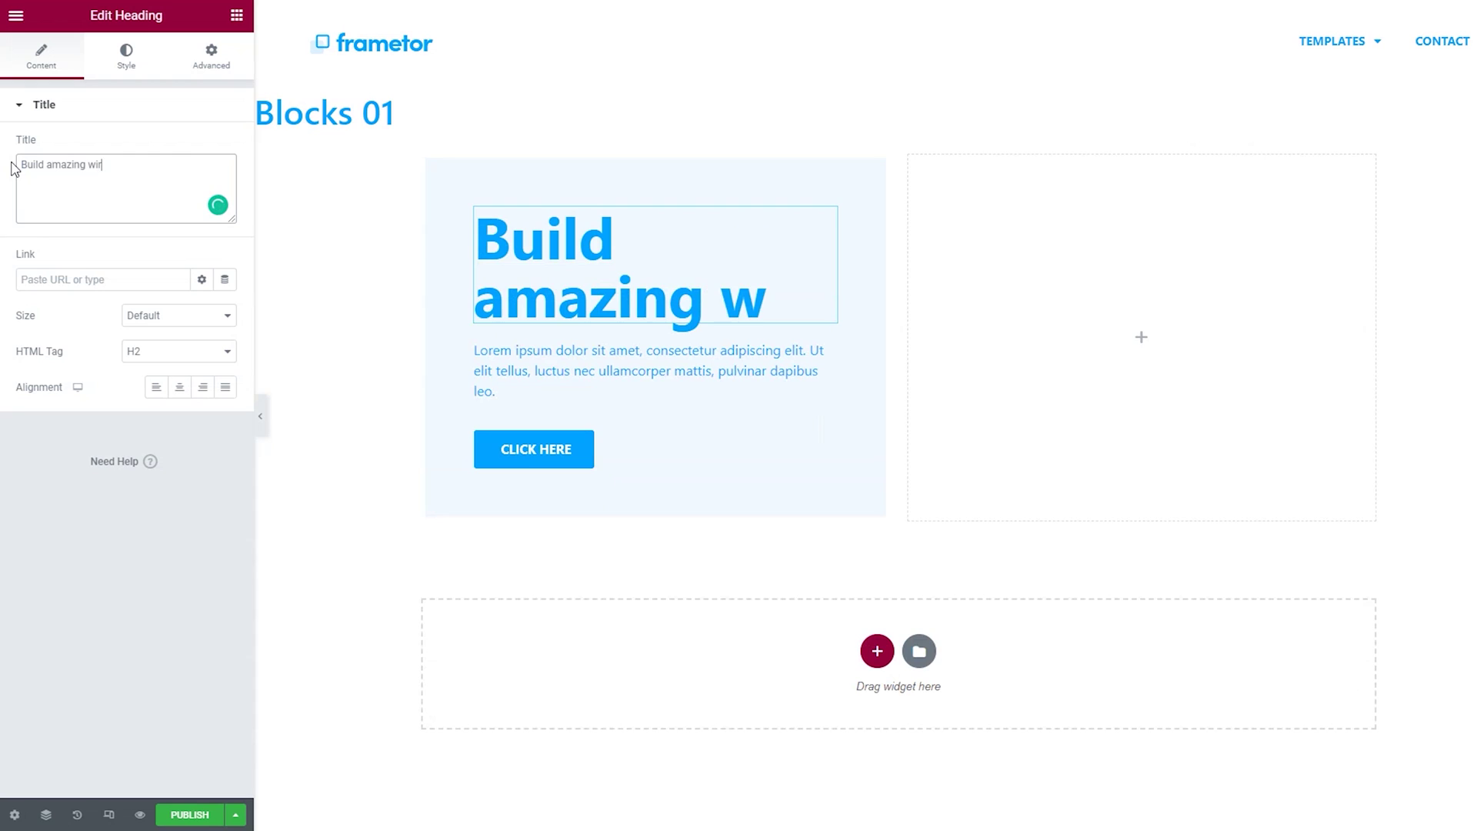
pyautogui.write('eframes')
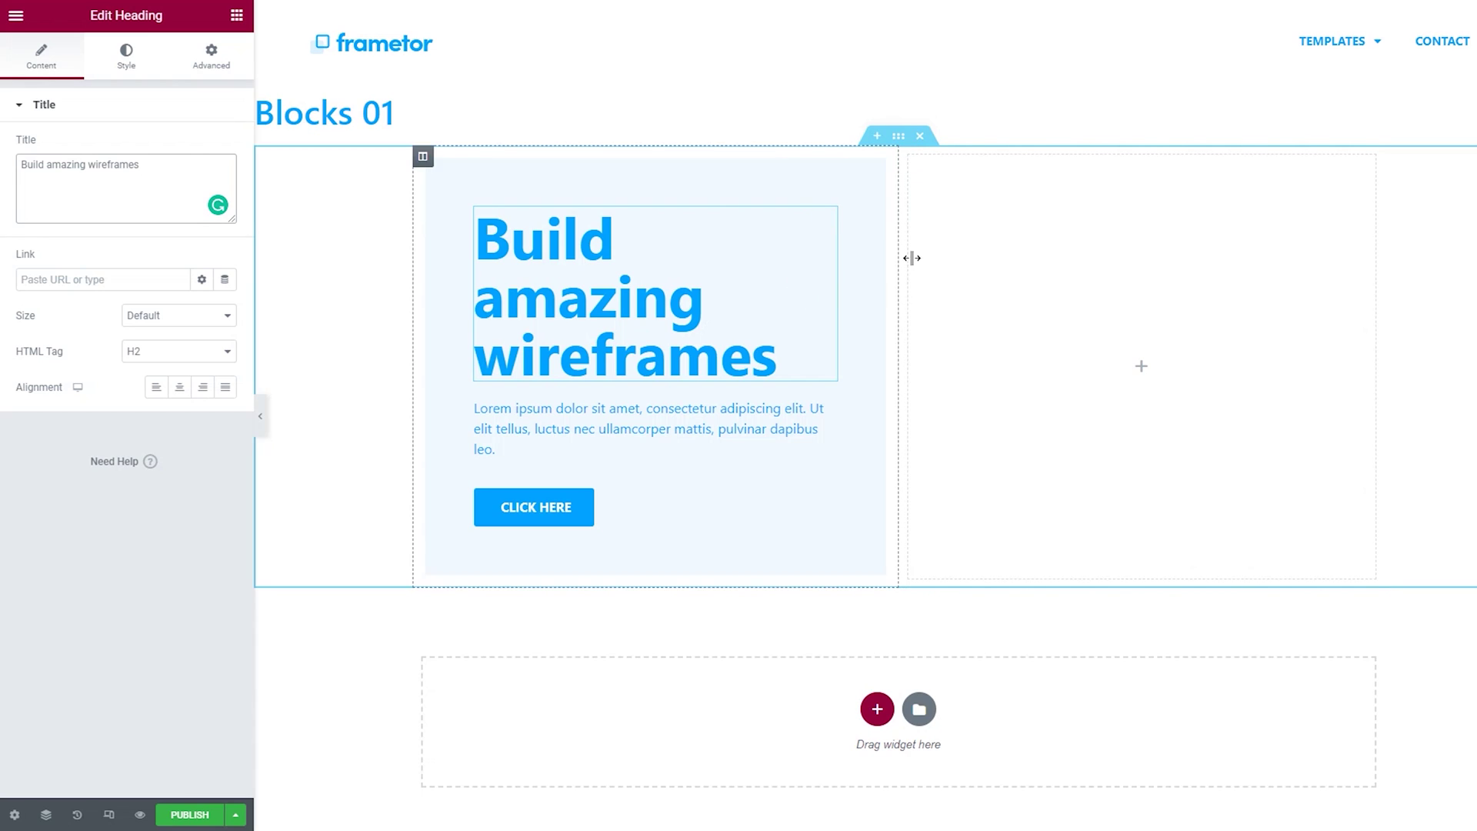
# Set the outer section's height to Min Height with a minimum height of about 662 px.
pyautogui.click(899, 139)
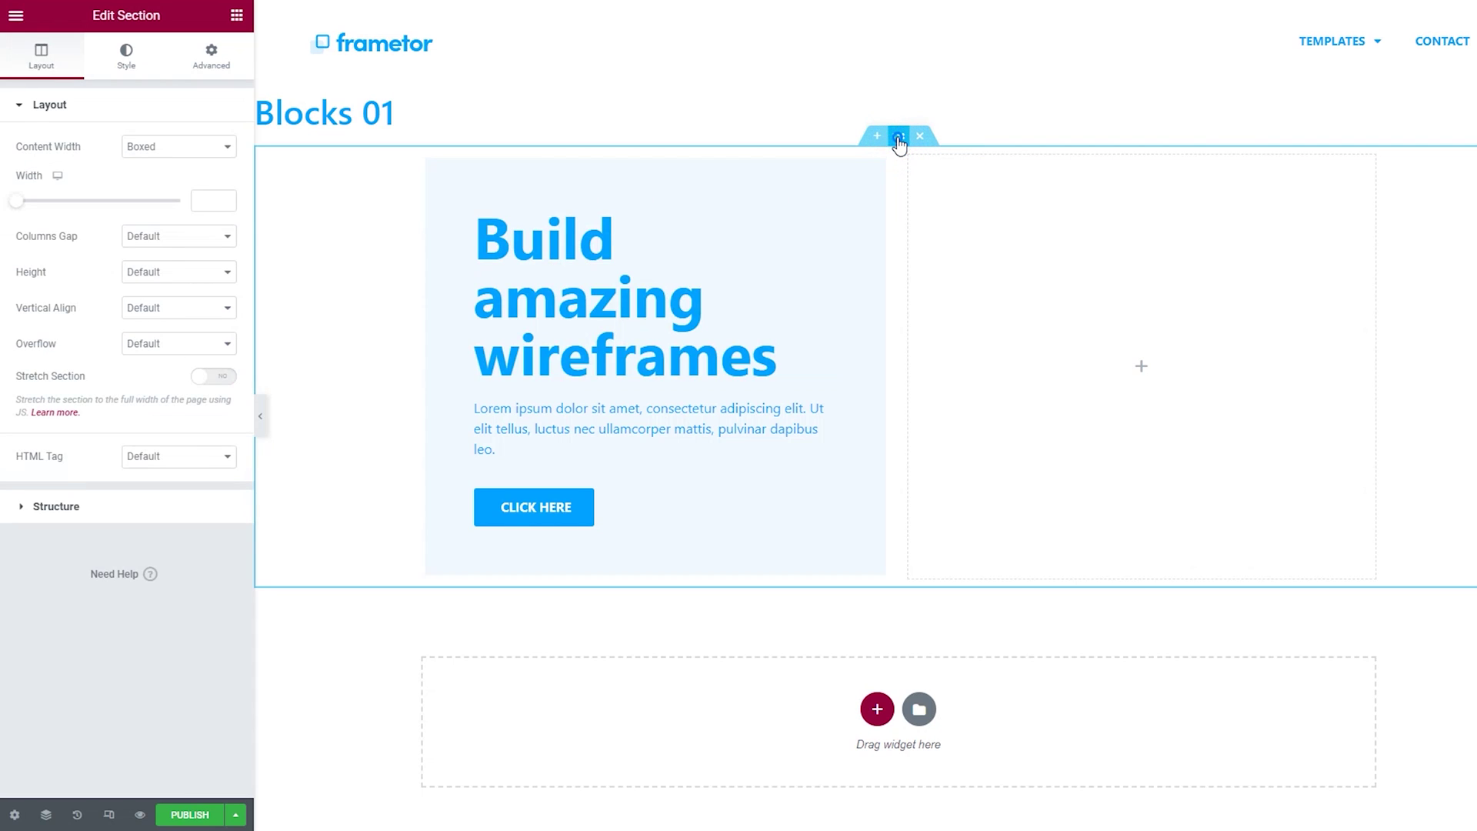
pyautogui.click(190, 272)
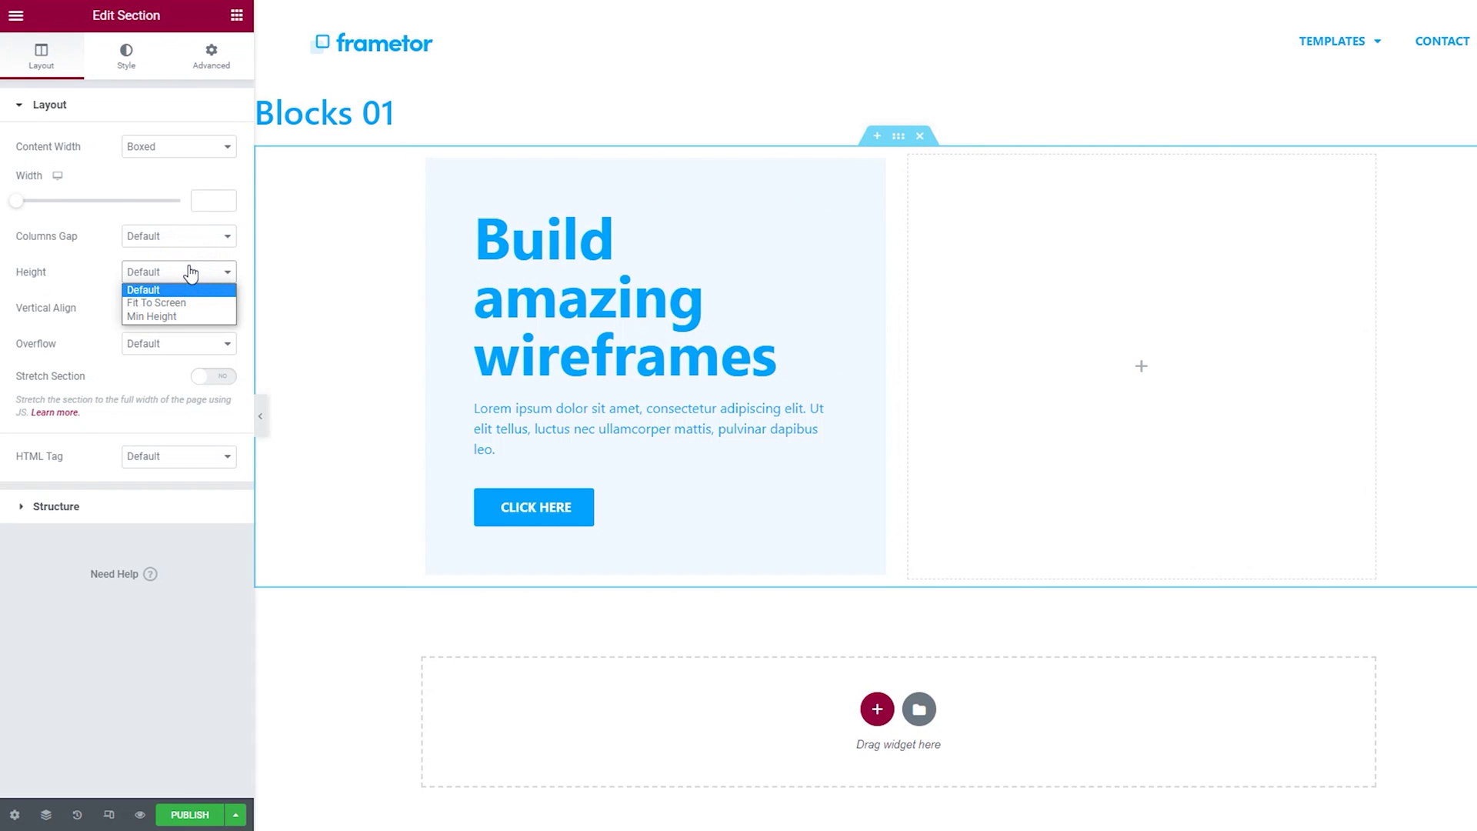
pyautogui.click(170, 316)
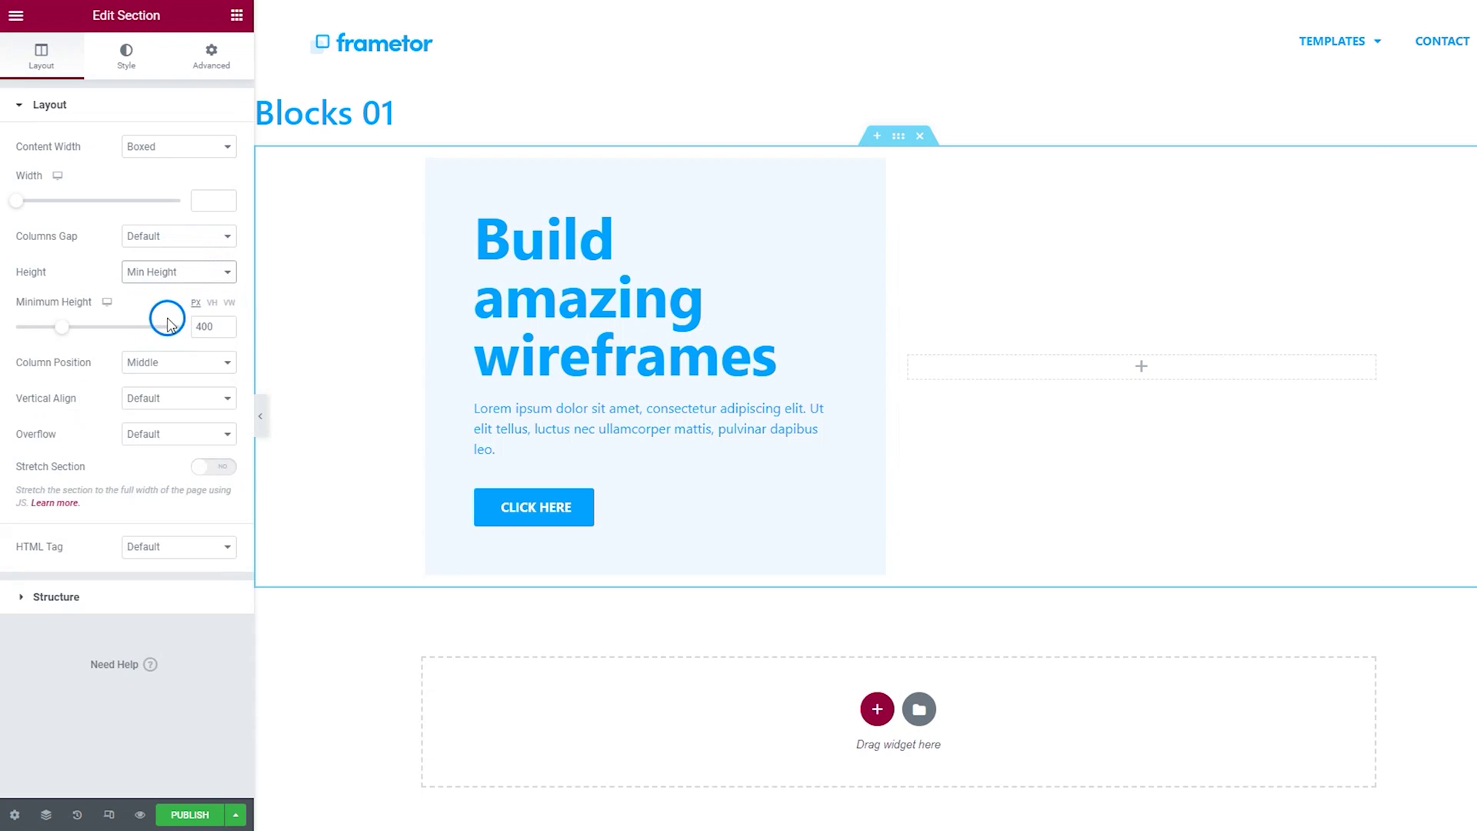
pyautogui.moveTo(66, 323); pyautogui.dragTo(96, 352)
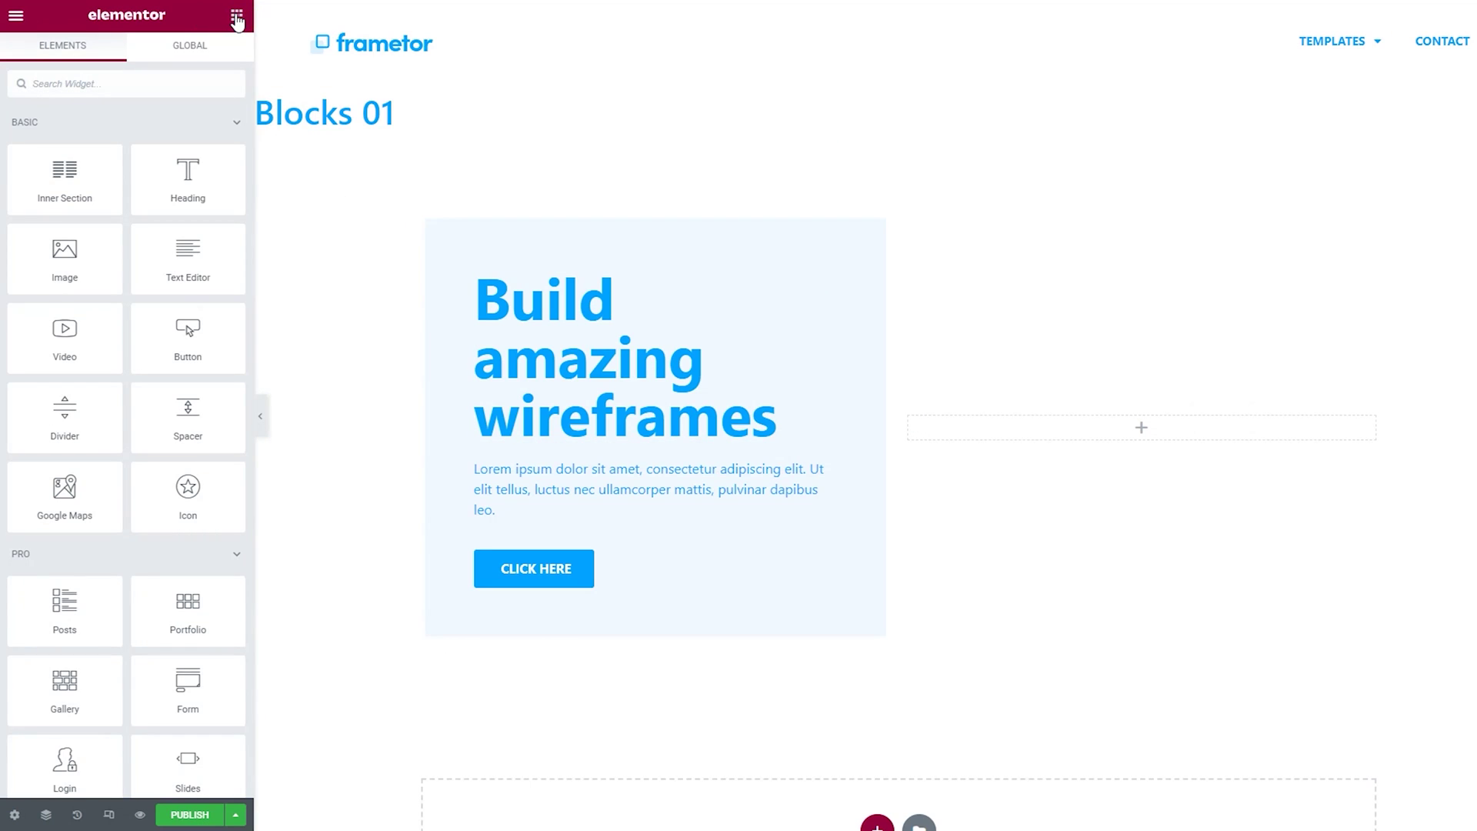
# Place an Inner Section in the empty right column and open the layout settings of its parent column.
pyautogui.moveTo(59, 181); pyautogui.dragTo(1055, 437)
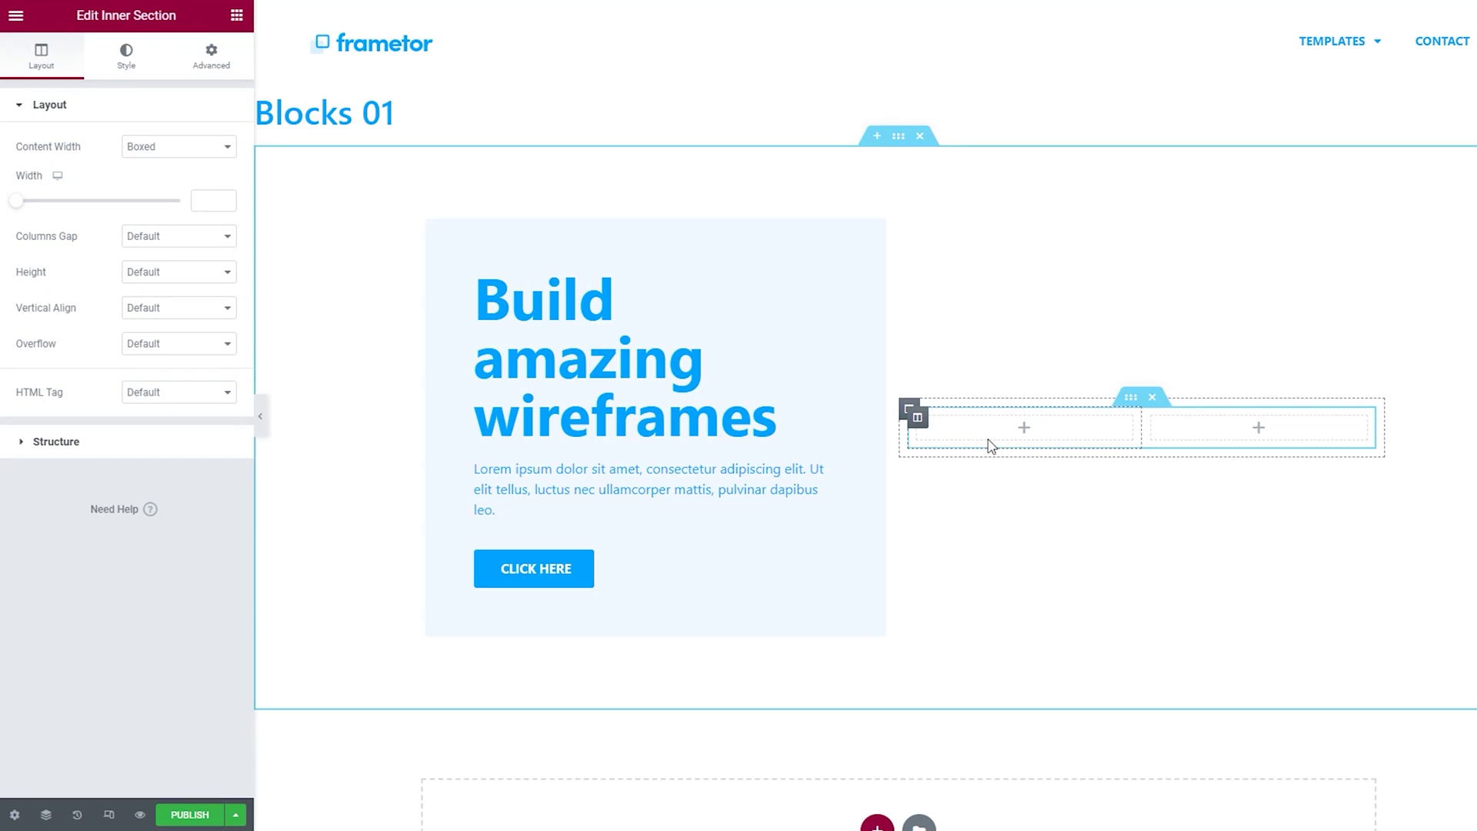
pyautogui.click(1134, 400)
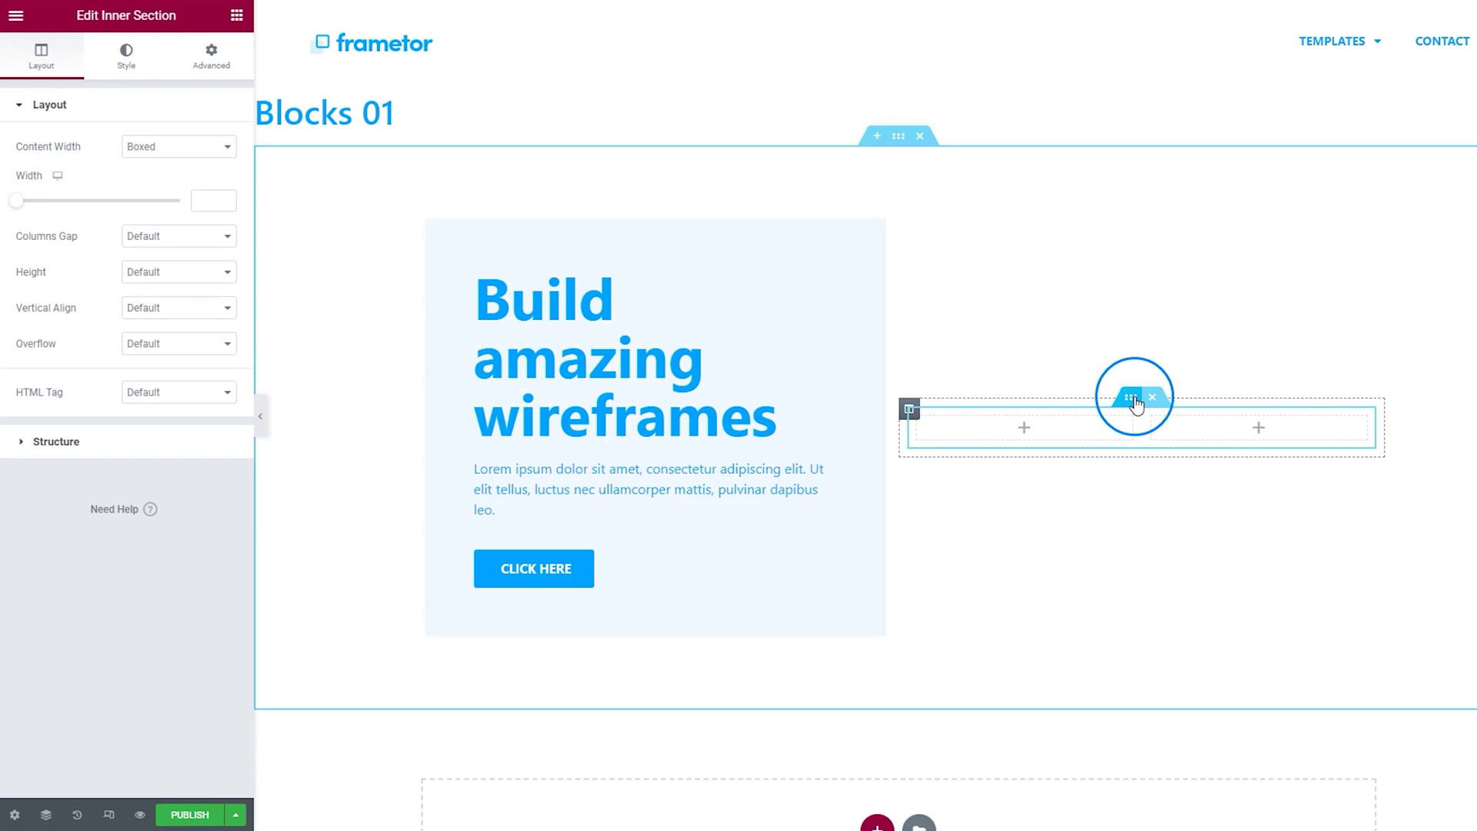
pyautogui.click(908, 409)
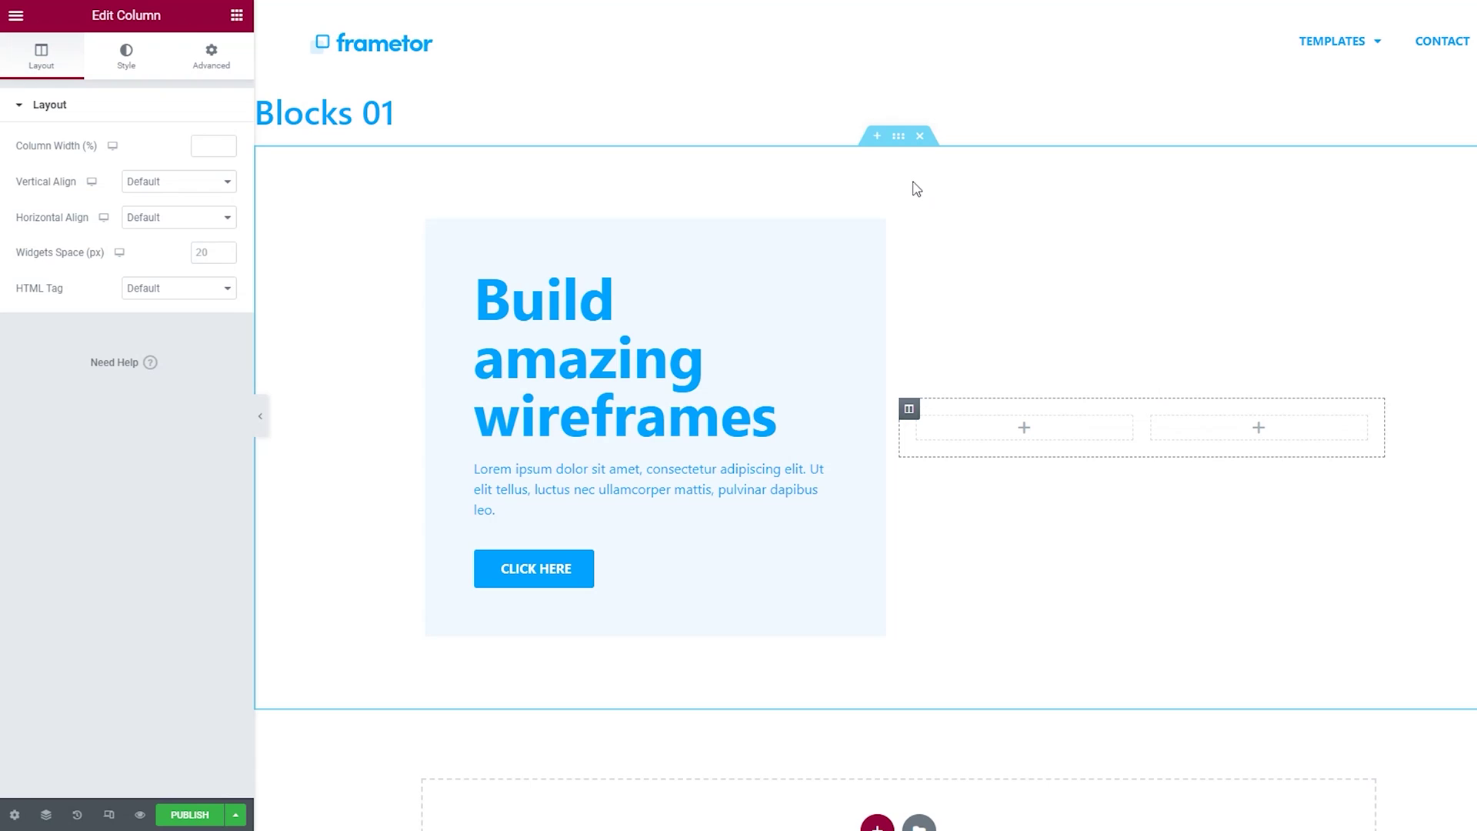
# Set the outer section's column position to Stretch and reduce its minimum height to about 550 px.
pyautogui.click(898, 136)
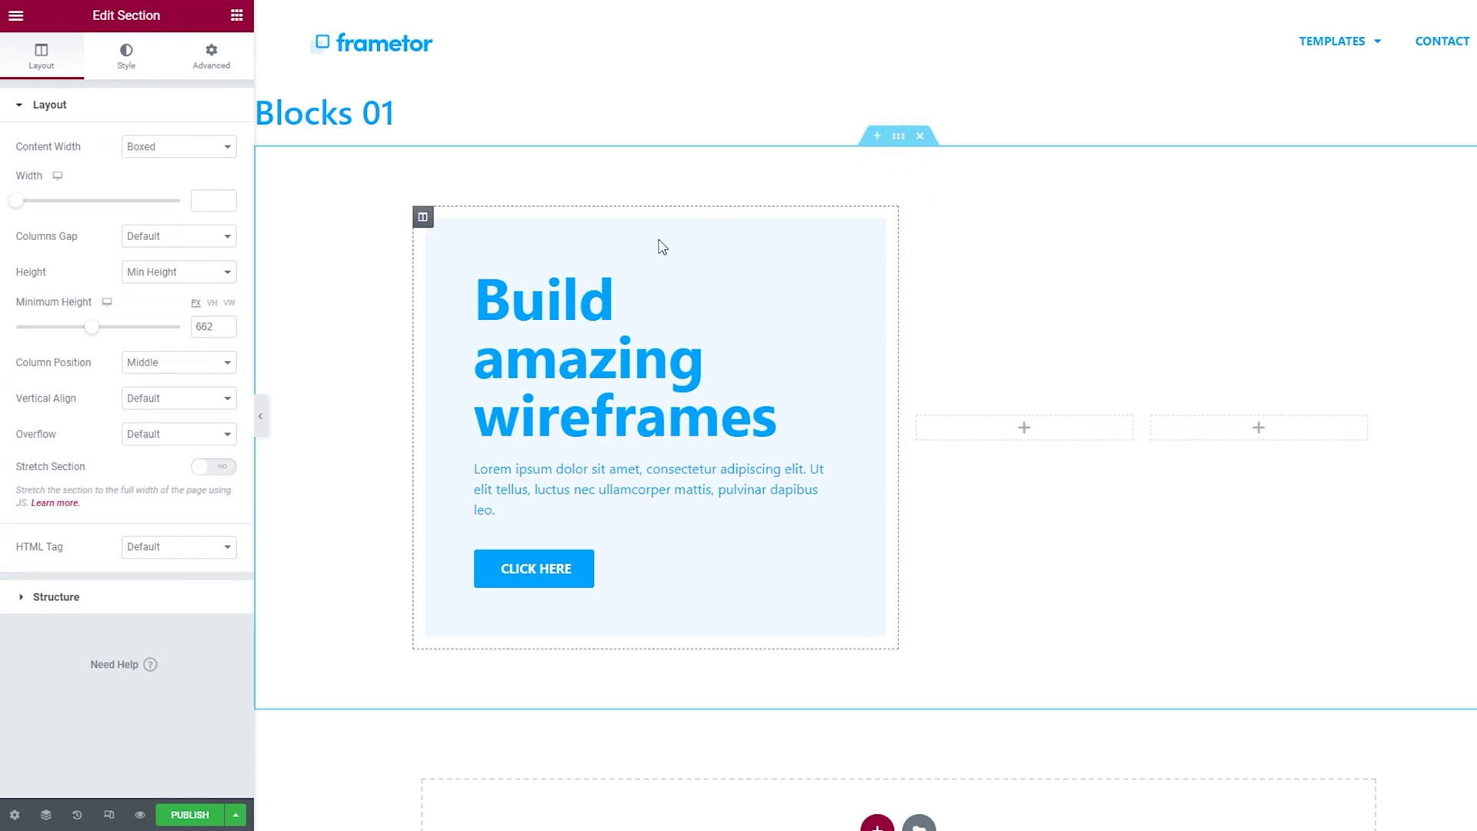
pyautogui.click(146, 364)
pyautogui.click(170, 381)
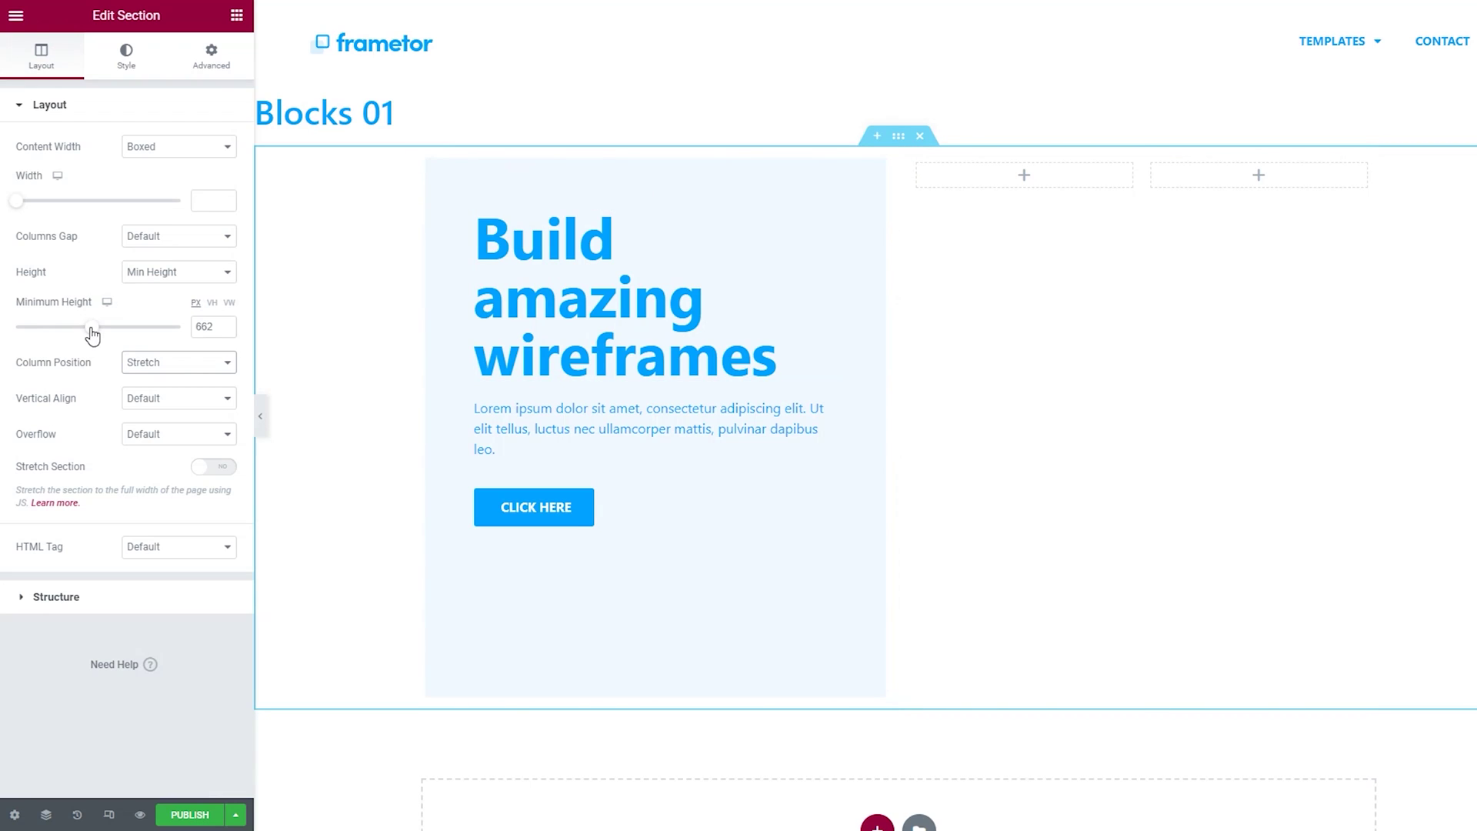
pyautogui.moveTo(92, 333)
pyautogui.mouseDown()
pyautogui.moveTo(72, 326)
pyautogui.moveTo(141, 333)
pyautogui.moveTo(59, 336)
pyautogui.moveTo(80, 339)
pyautogui.mouseUp()
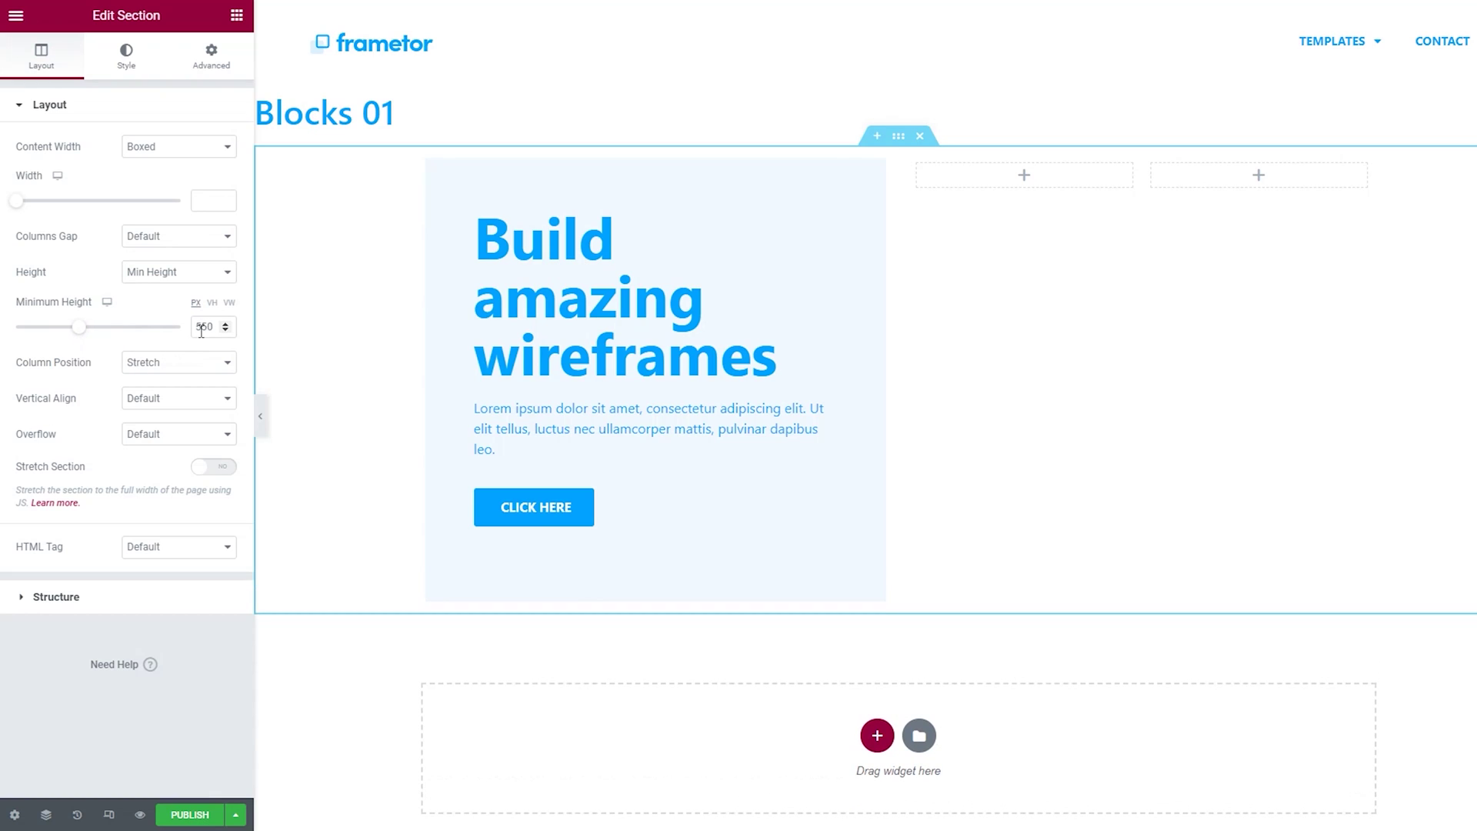
# Set the outer section's minimum height to 600 px and the left column's vertical alignment to Middle.
pyautogui.moveTo(214, 328); pyautogui.dragTo(183, 330)
pyautogui.write('600')
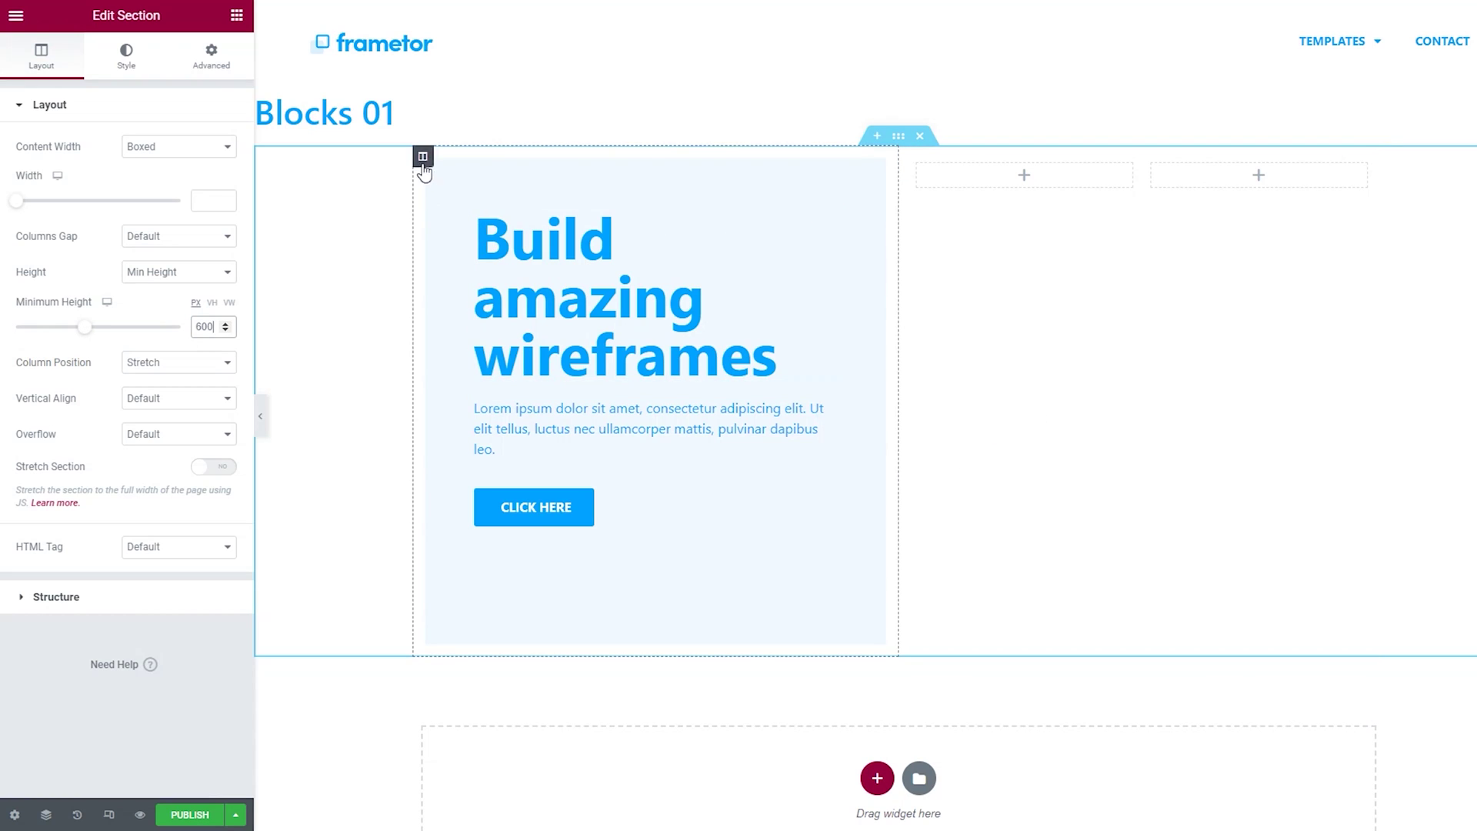
pyautogui.click(423, 159)
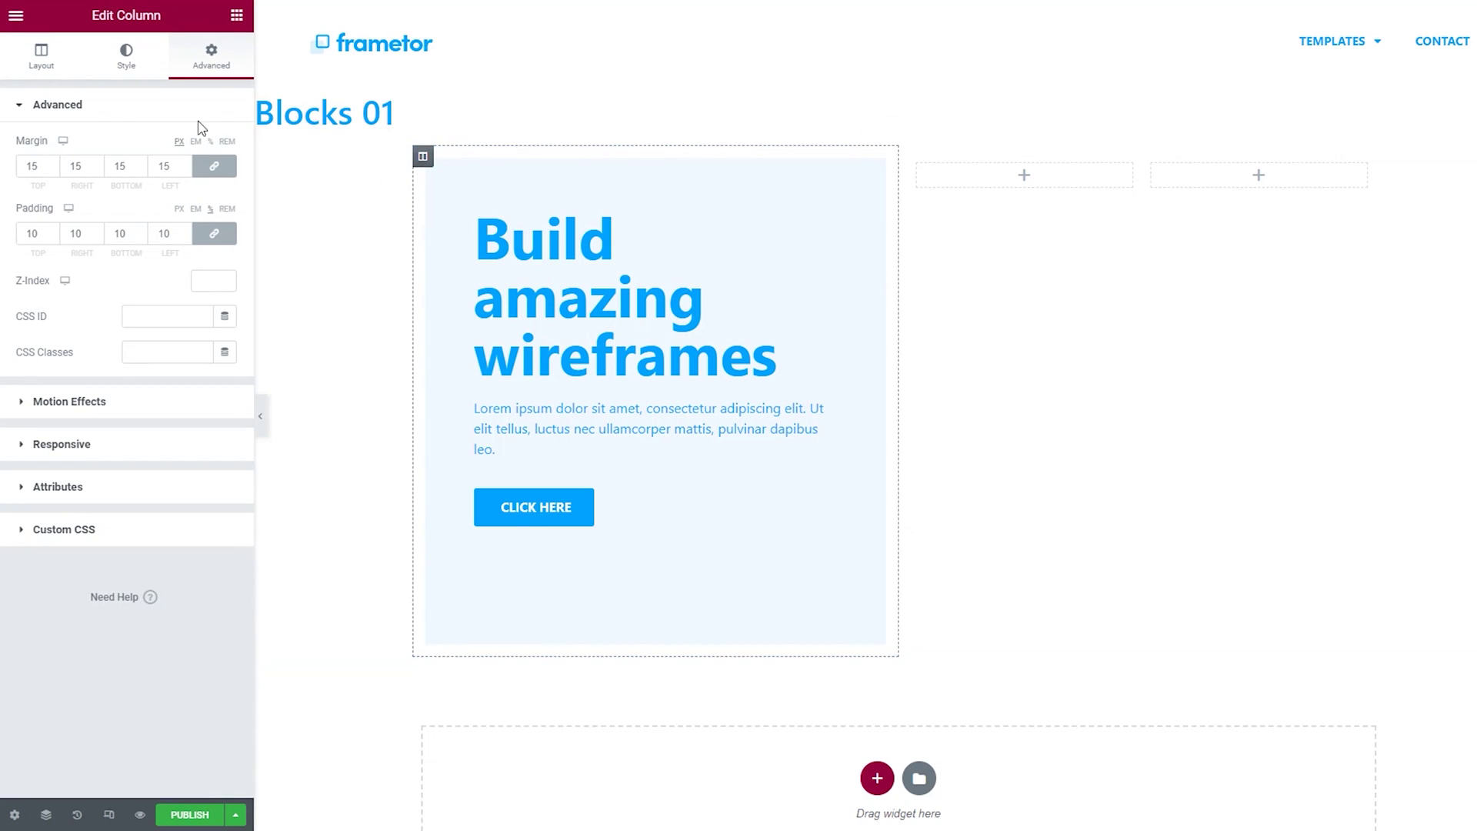
pyautogui.click(51, 63)
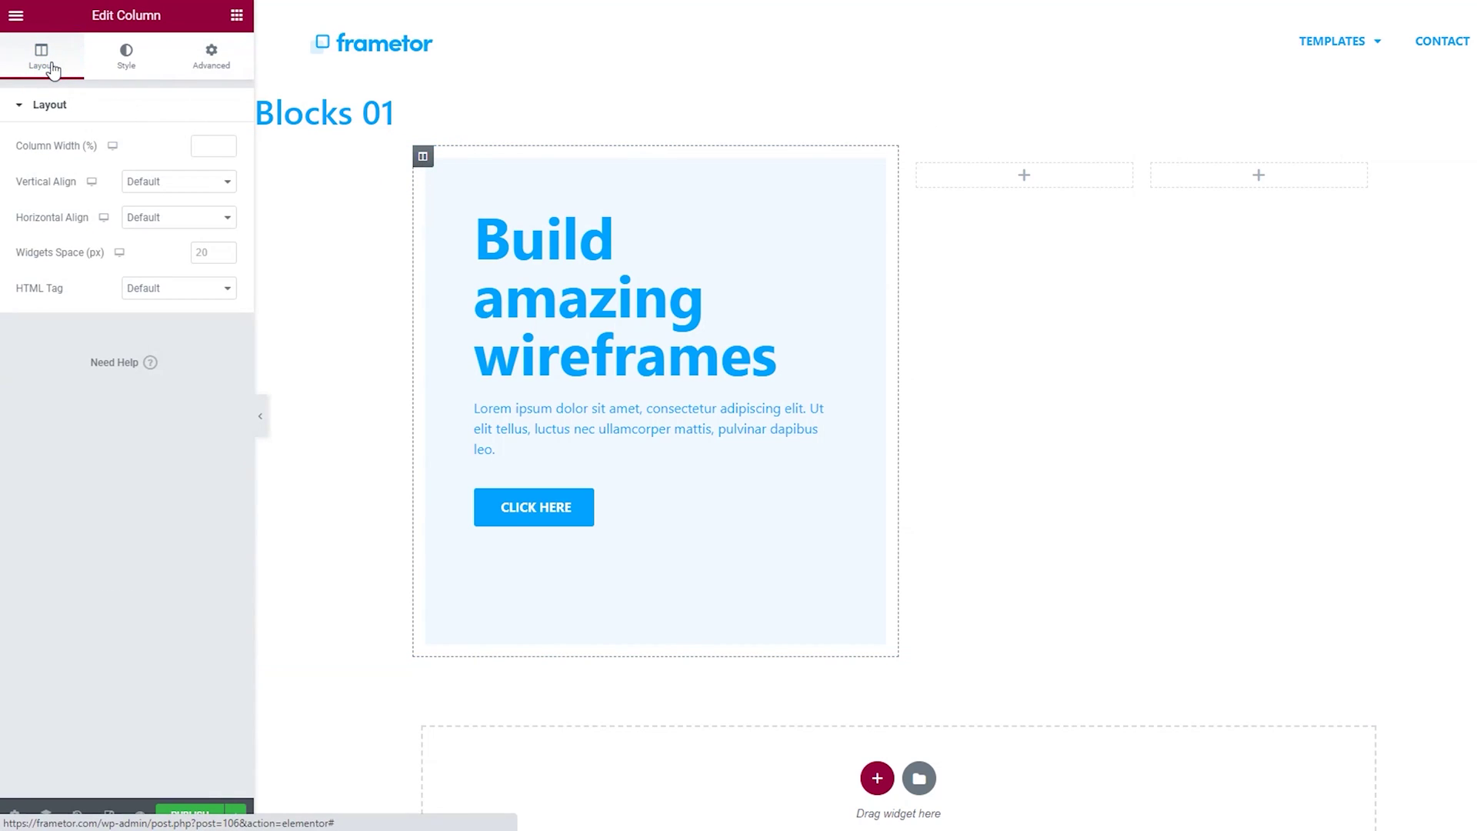
pyautogui.click(171, 184)
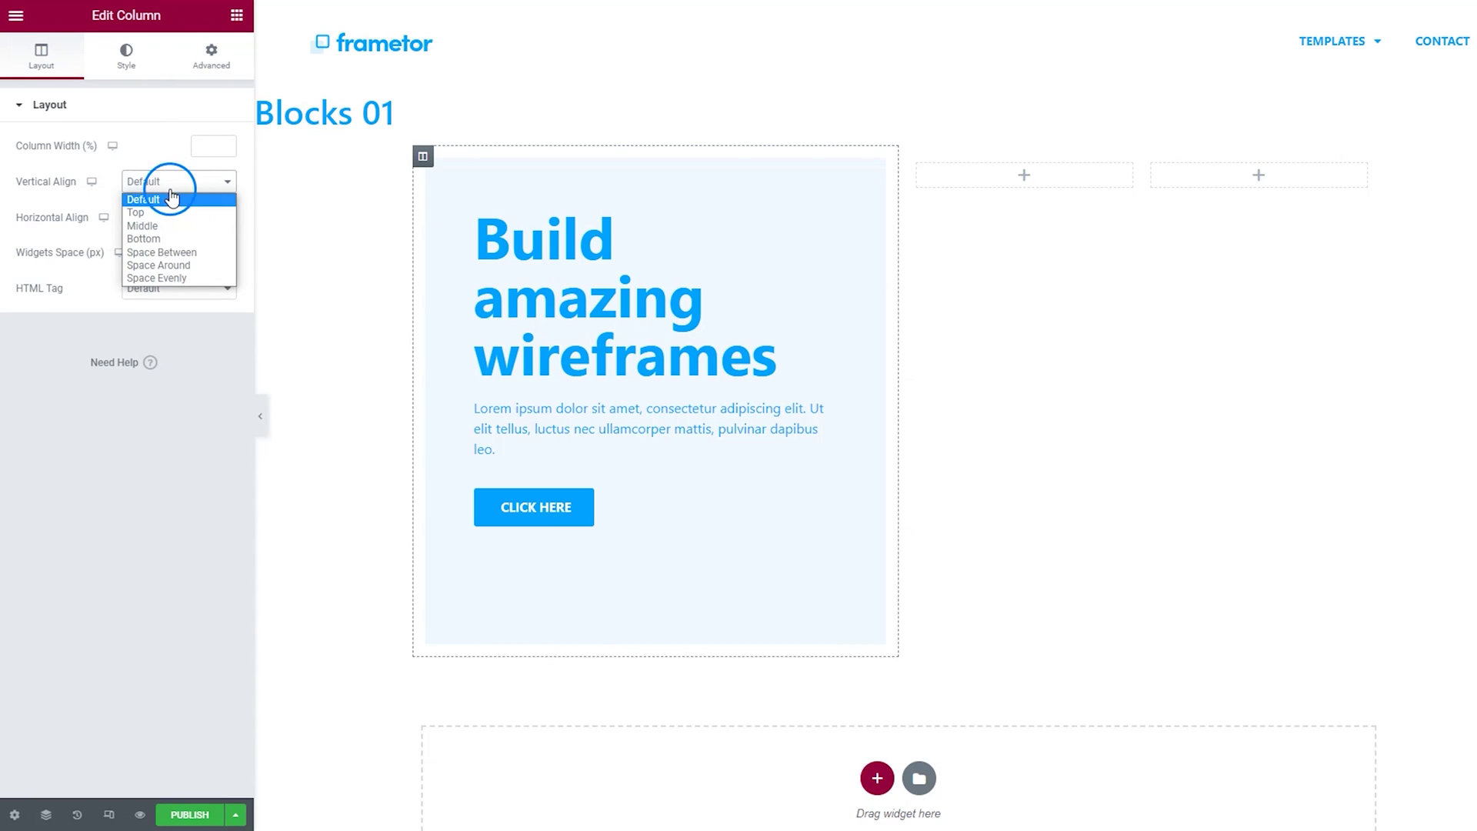
pyautogui.click(176, 229)
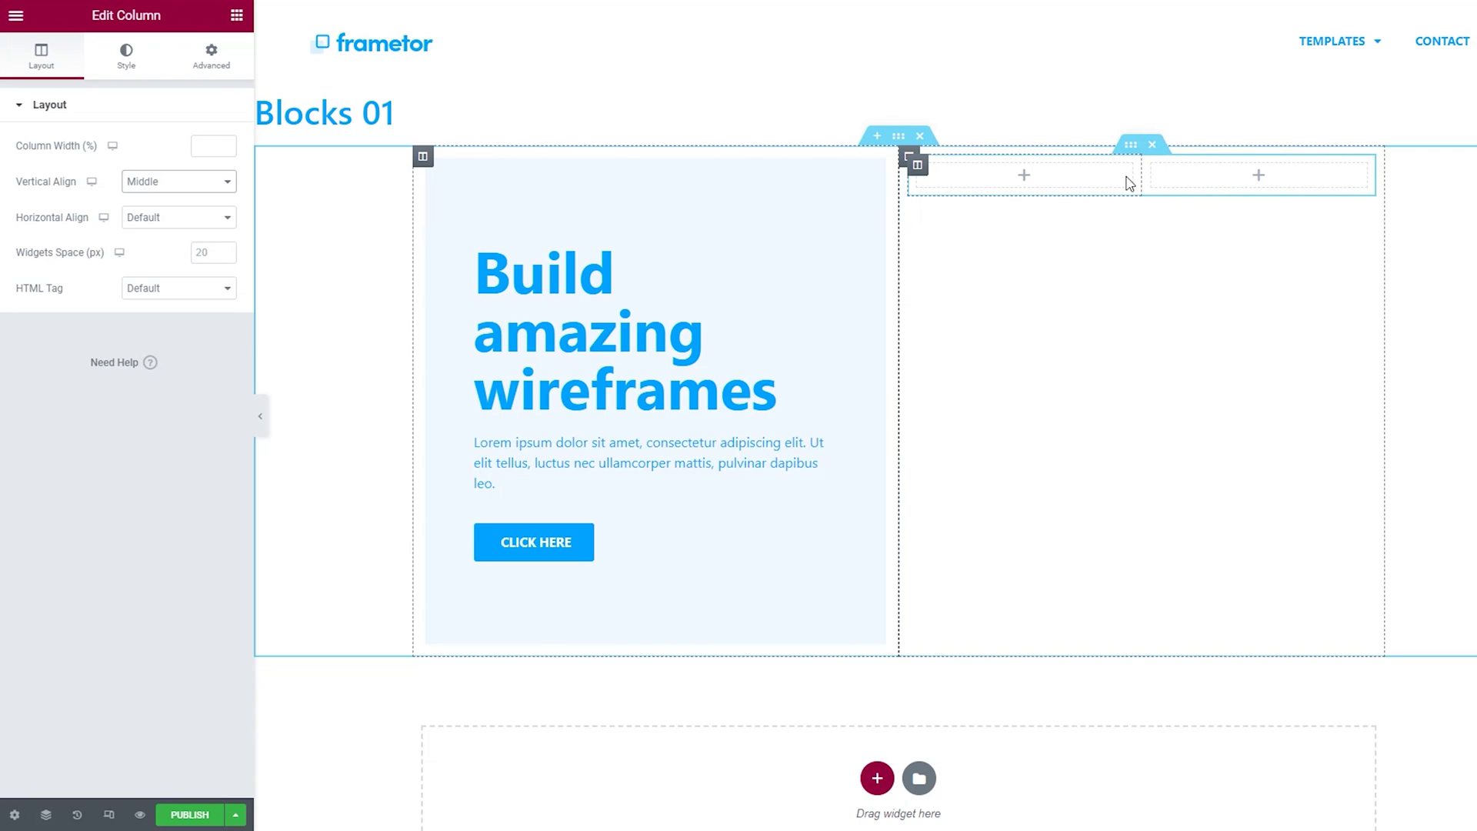
# Duplicate the inner section in the right column and delete the second column of the duplicate.
pyautogui.rightClick(1130, 149)
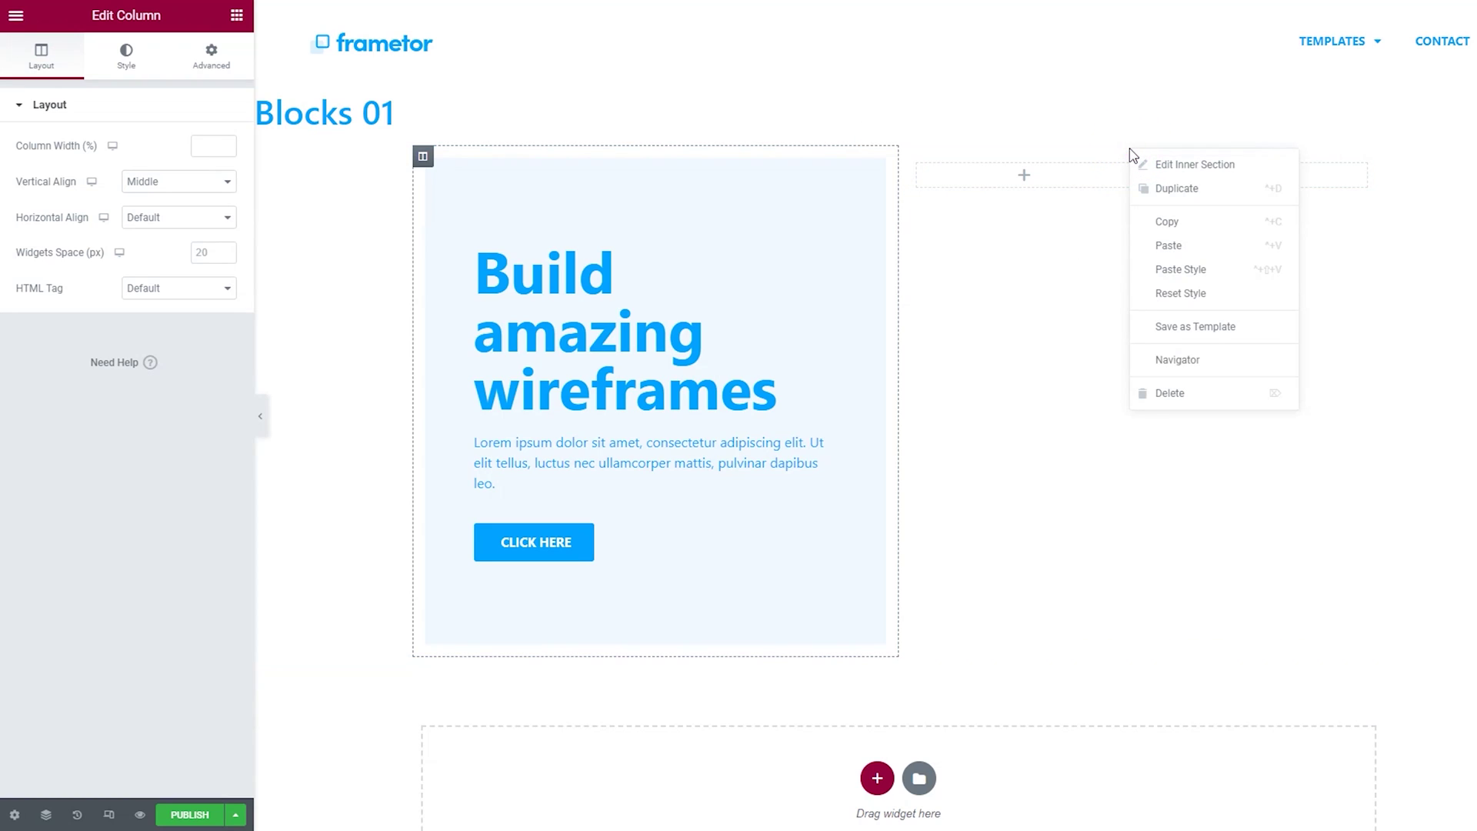
pyautogui.click(1176, 195)
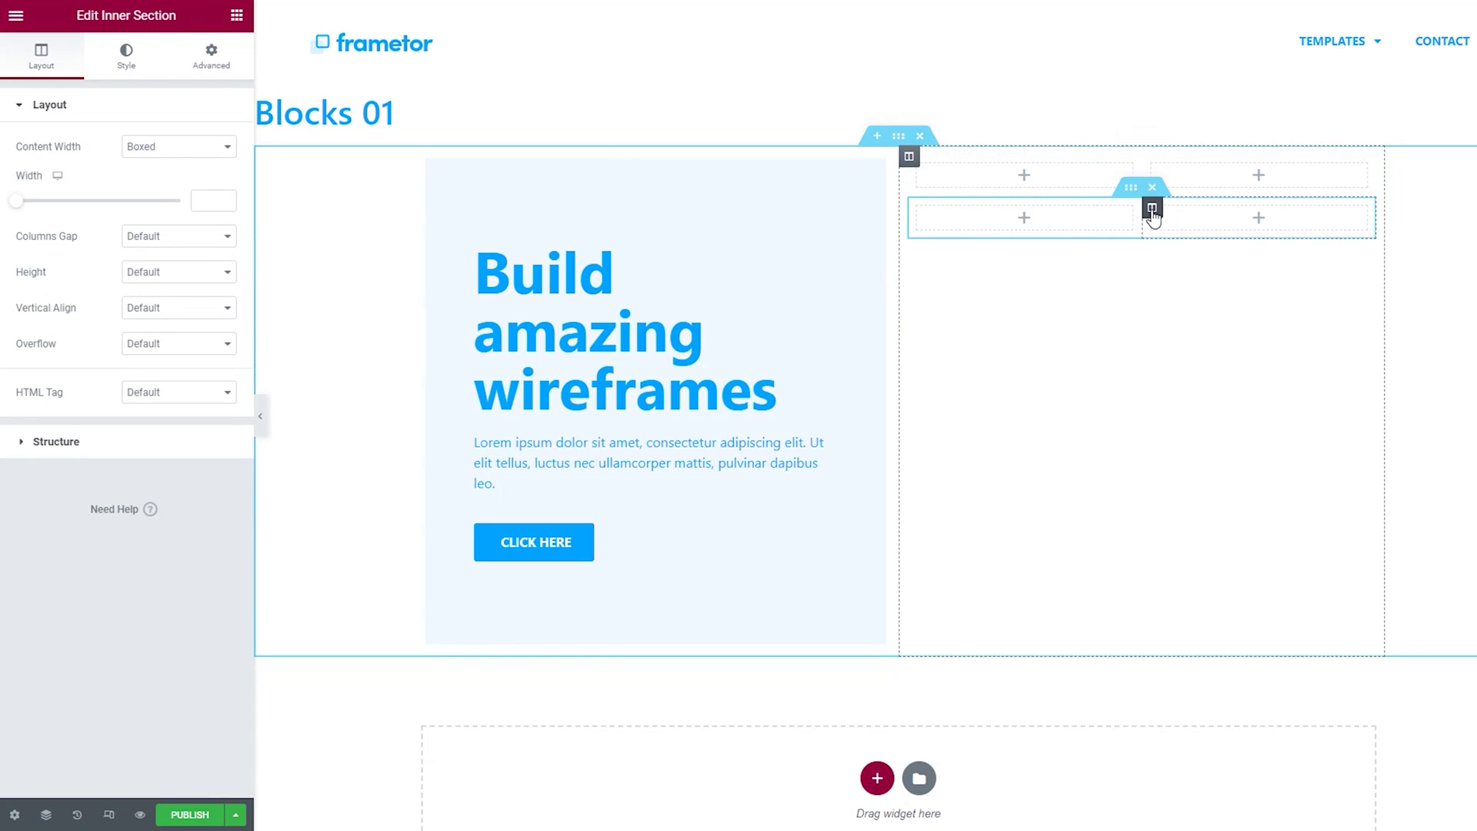
pyautogui.rightClick(1151, 208)
pyautogui.click(1204, 458)
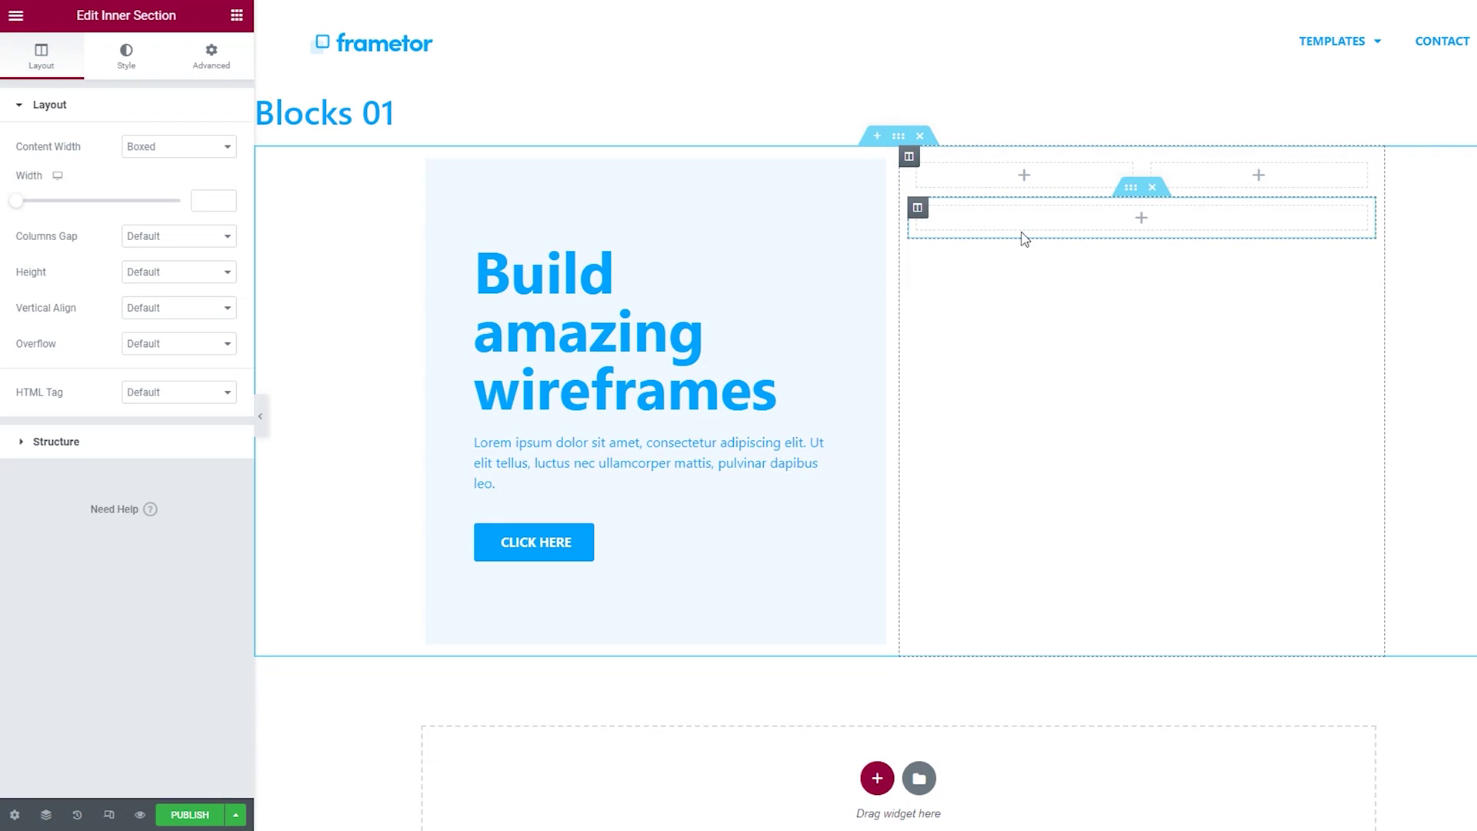
# Add a Heading widget to the upper inner section's first column and paste copies of it into the other two inner columns.
pyautogui.click(237, 16)
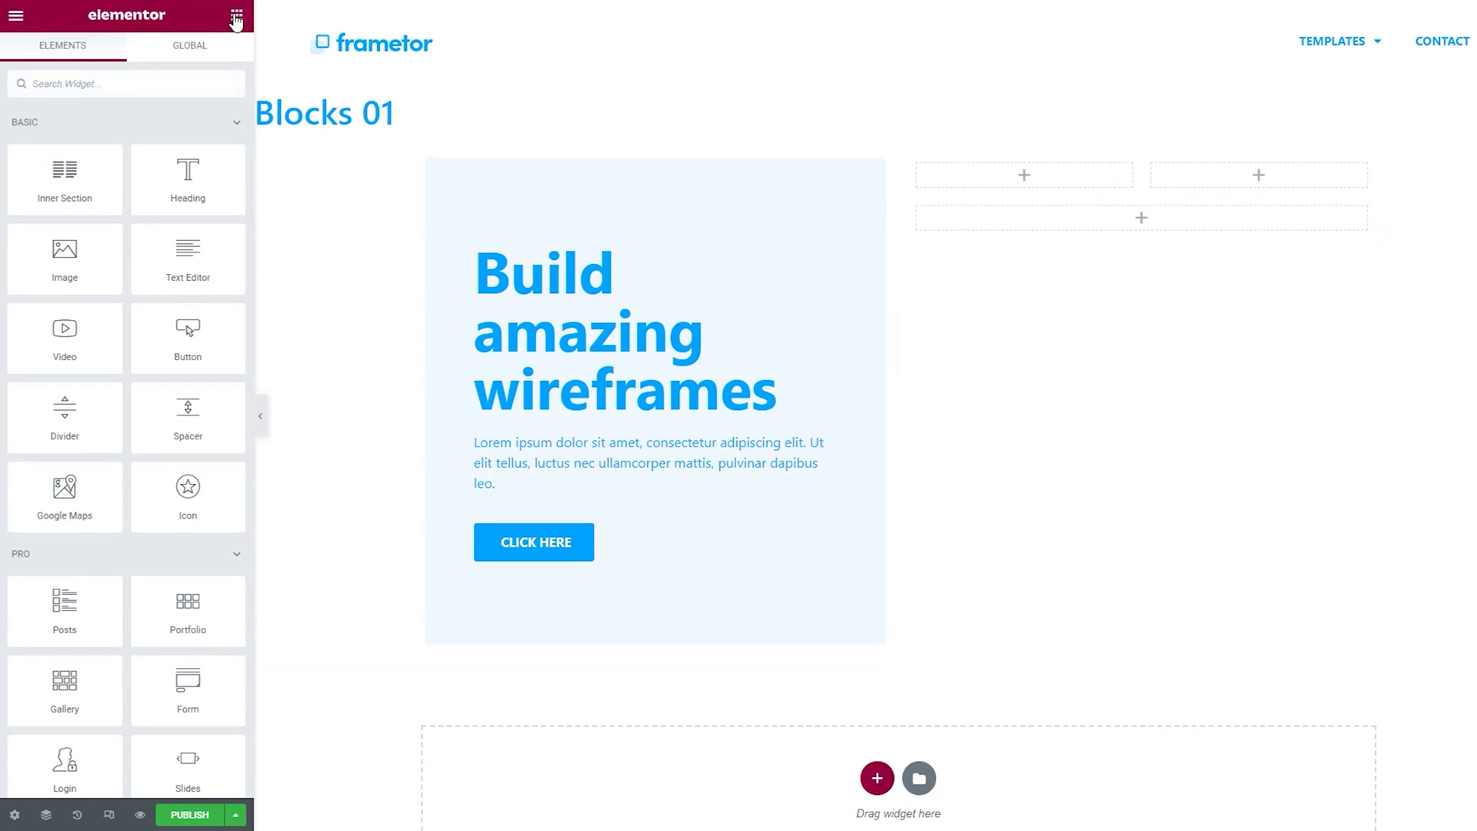
pyautogui.moveTo(177, 185); pyautogui.dragTo(1047, 172)
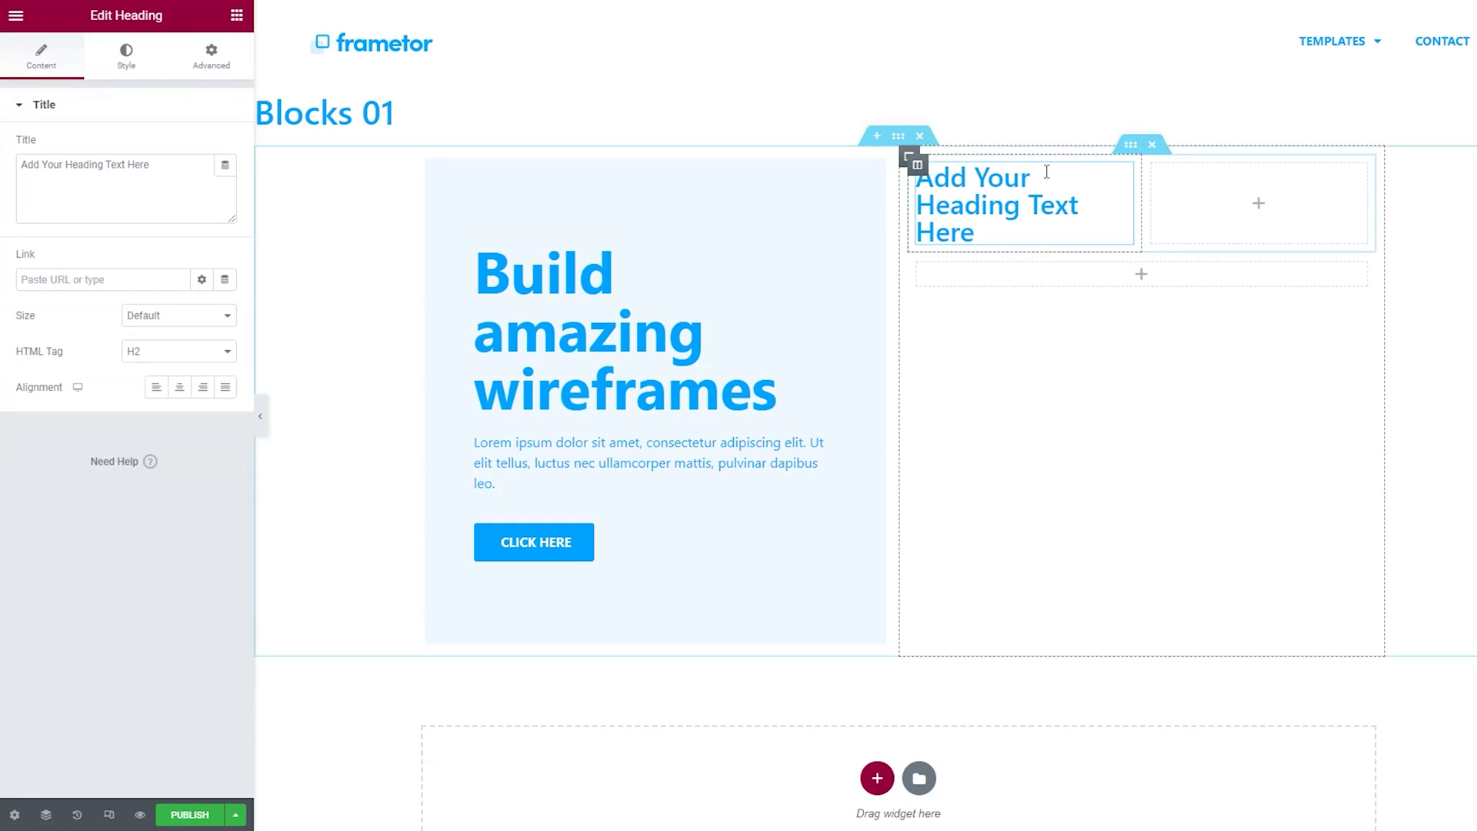
pyautogui.rightClick(1040, 203)
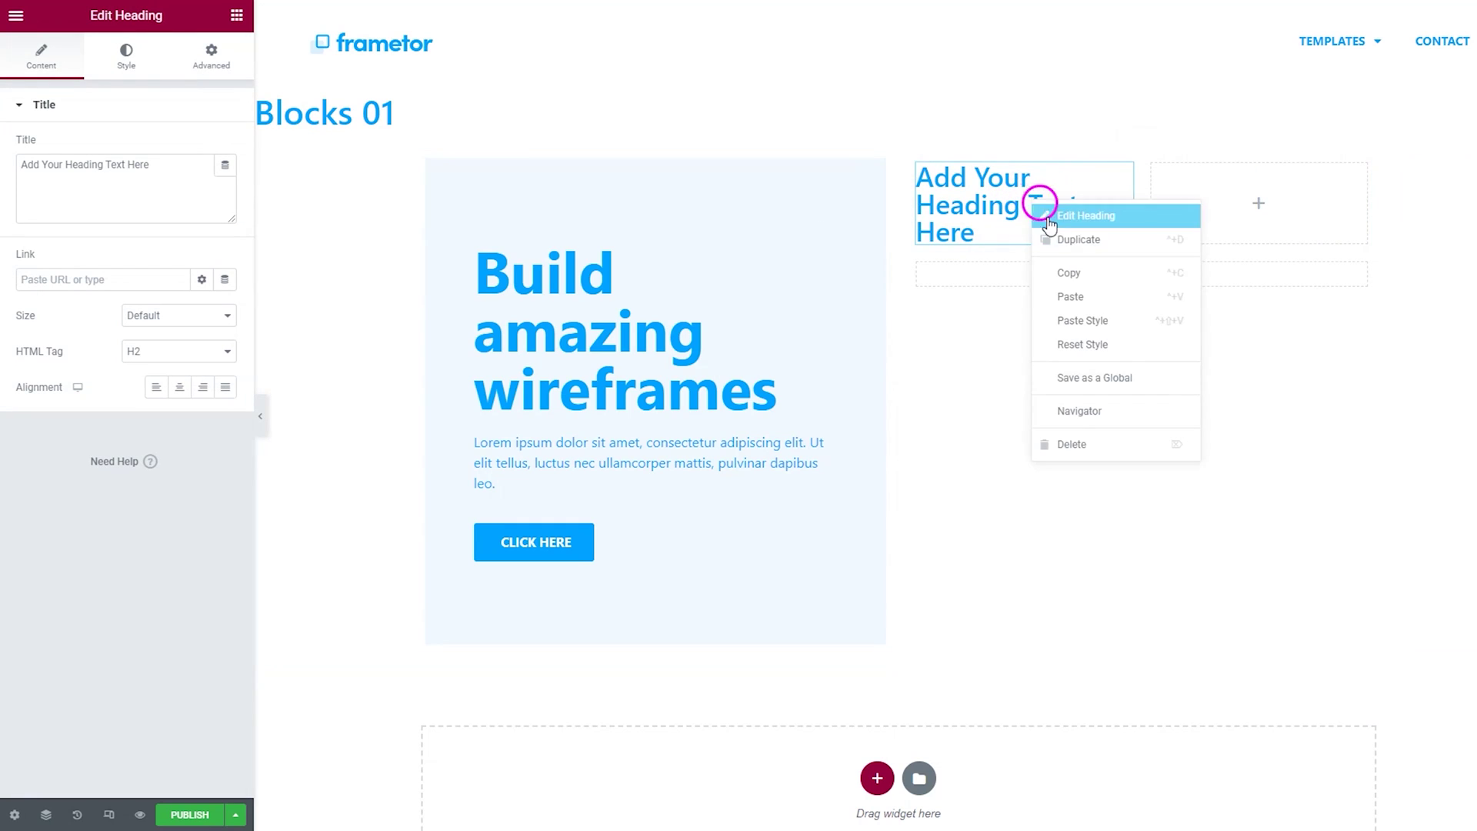
pyautogui.click(1070, 272)
pyautogui.rightClick(1219, 203)
pyautogui.click(1278, 331)
pyautogui.rightClick(1104, 275)
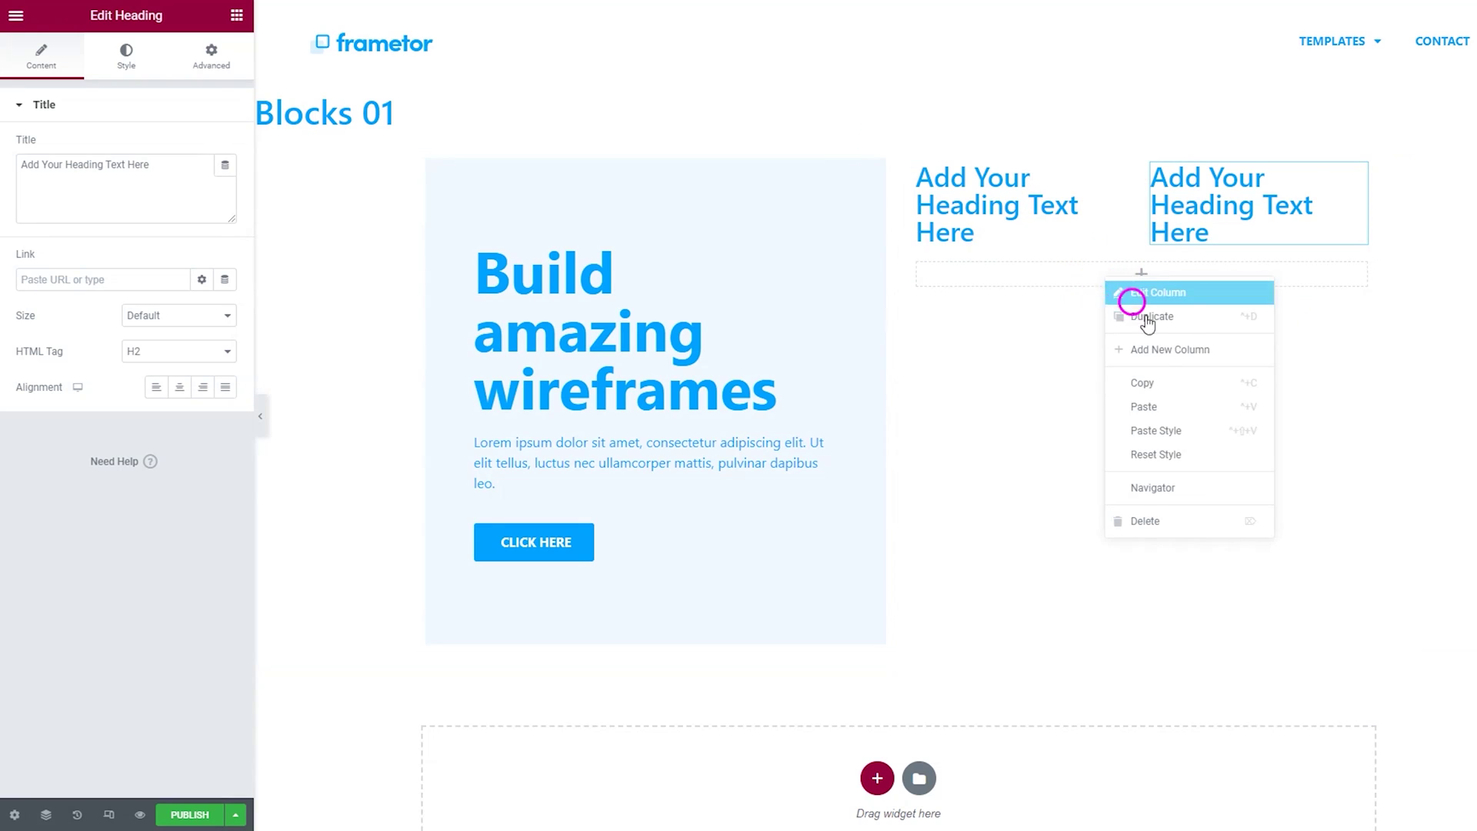
pyautogui.click(1190, 407)
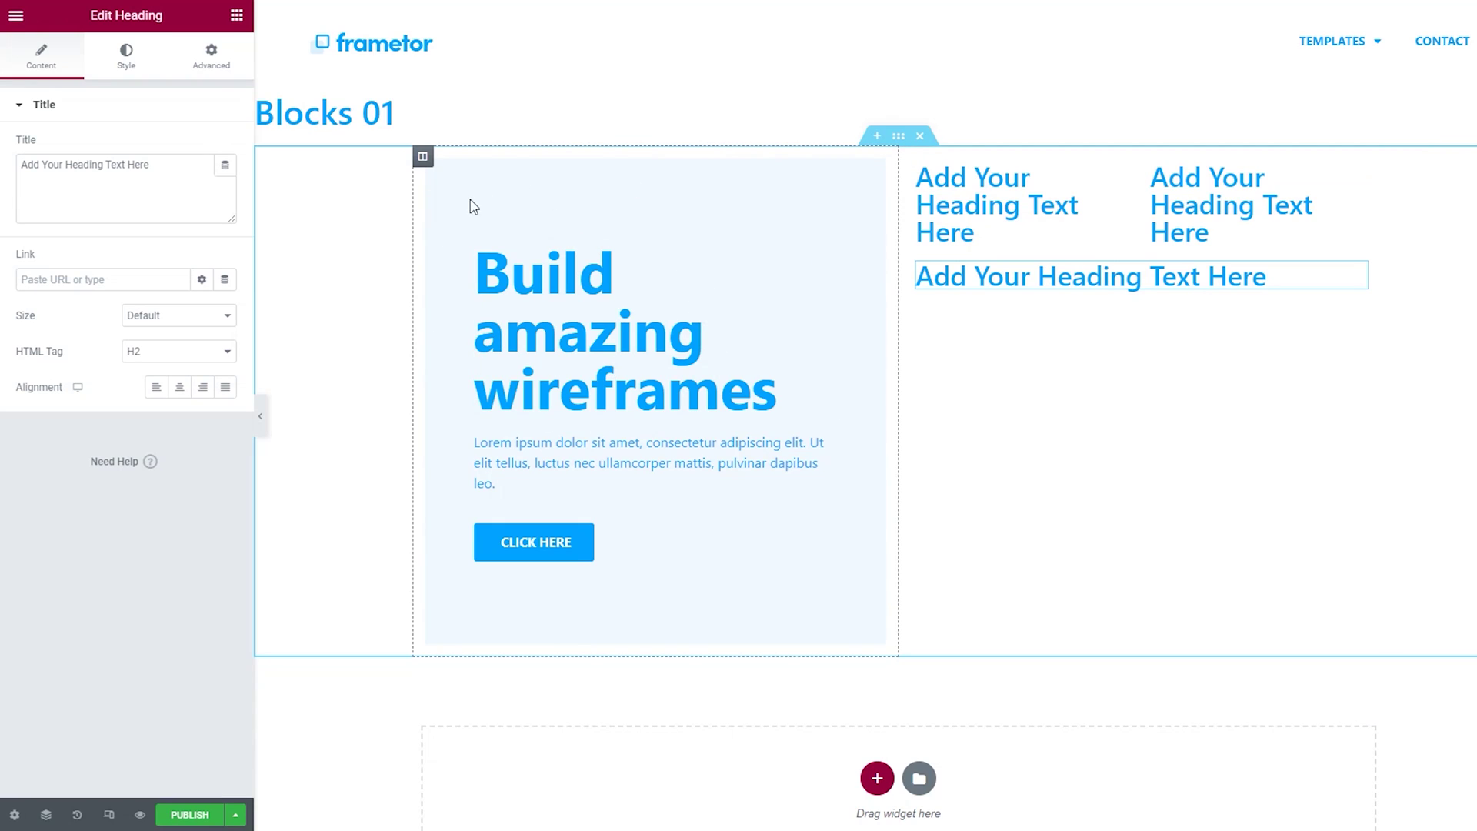
# Copy the "Build amazing wireframes" column and paste its style onto all three inner columns.
pyautogui.rightClick(423, 158)
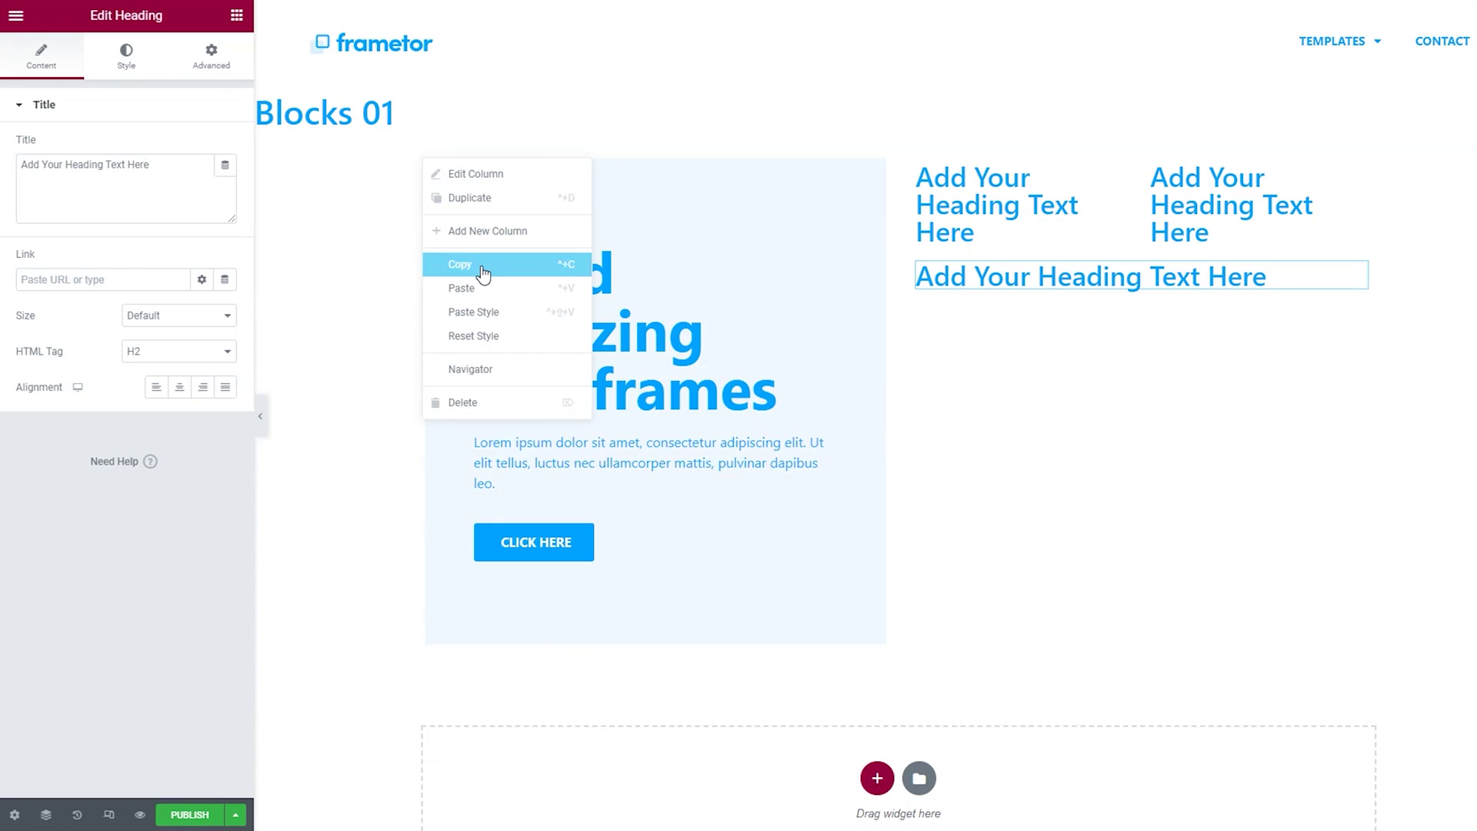
pyautogui.click(483, 273)
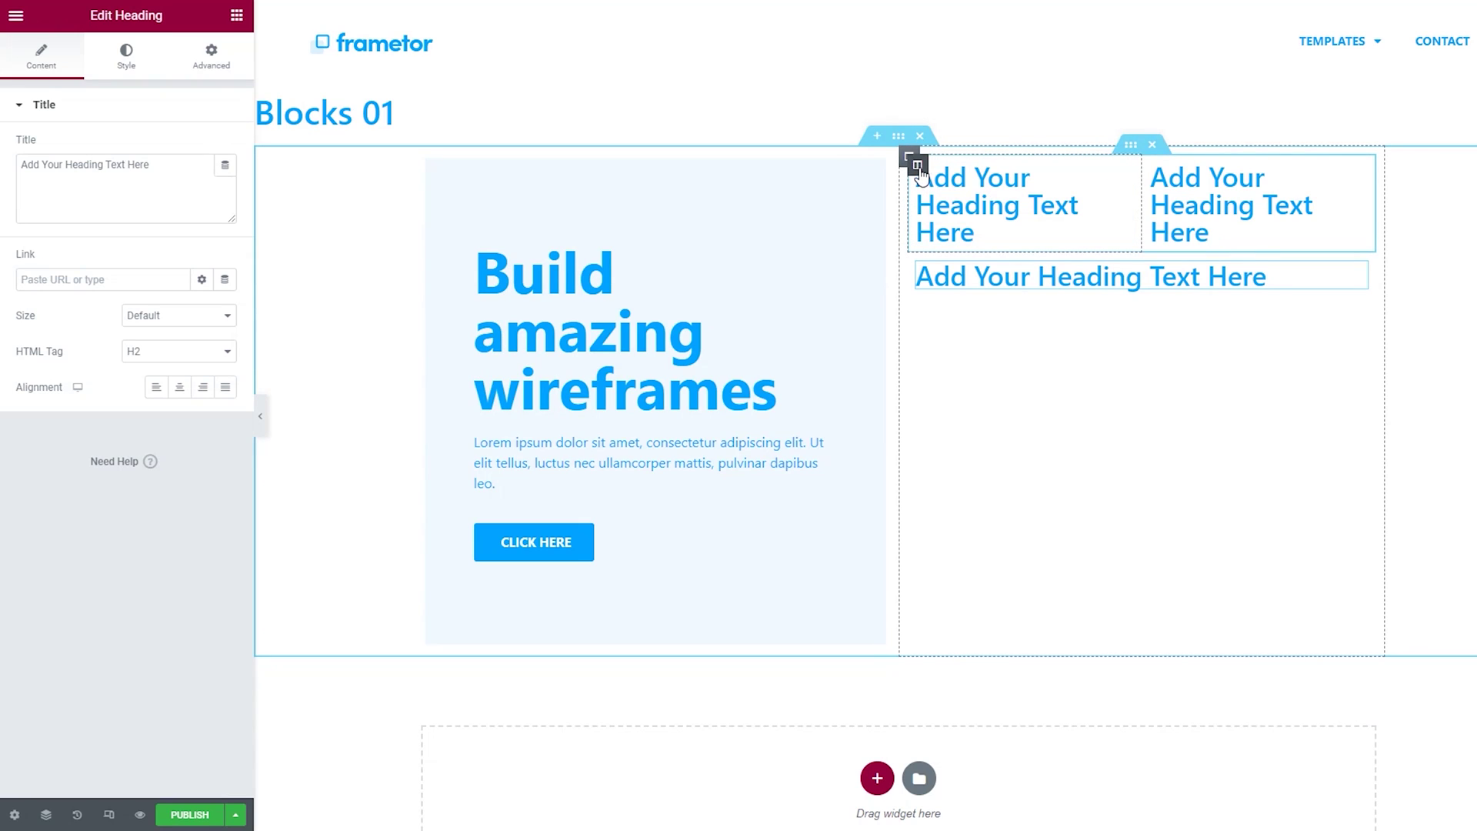
pyautogui.rightClick(920, 170)
pyautogui.click(977, 316)
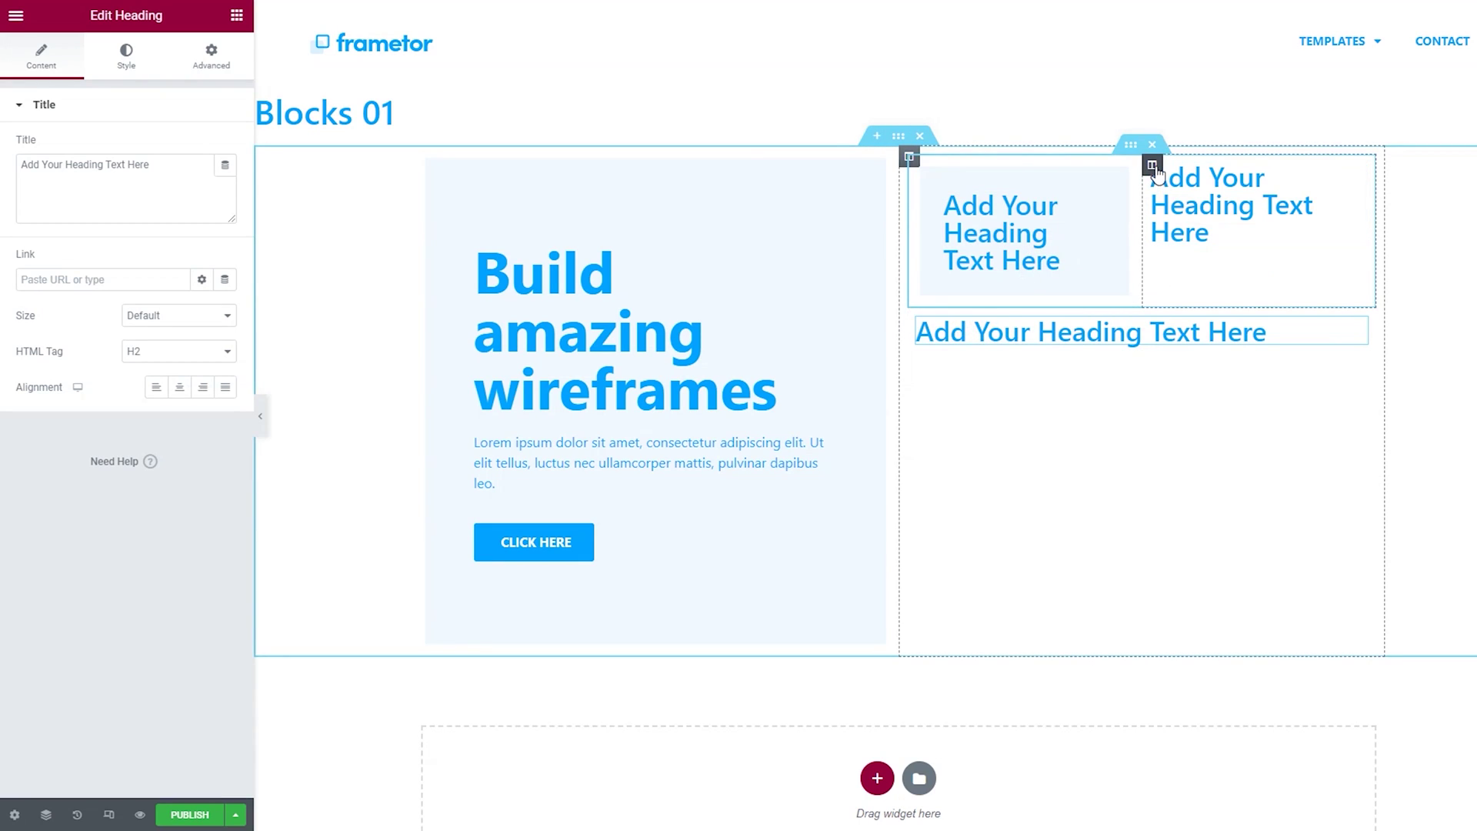
pyautogui.rightClick(1152, 166)
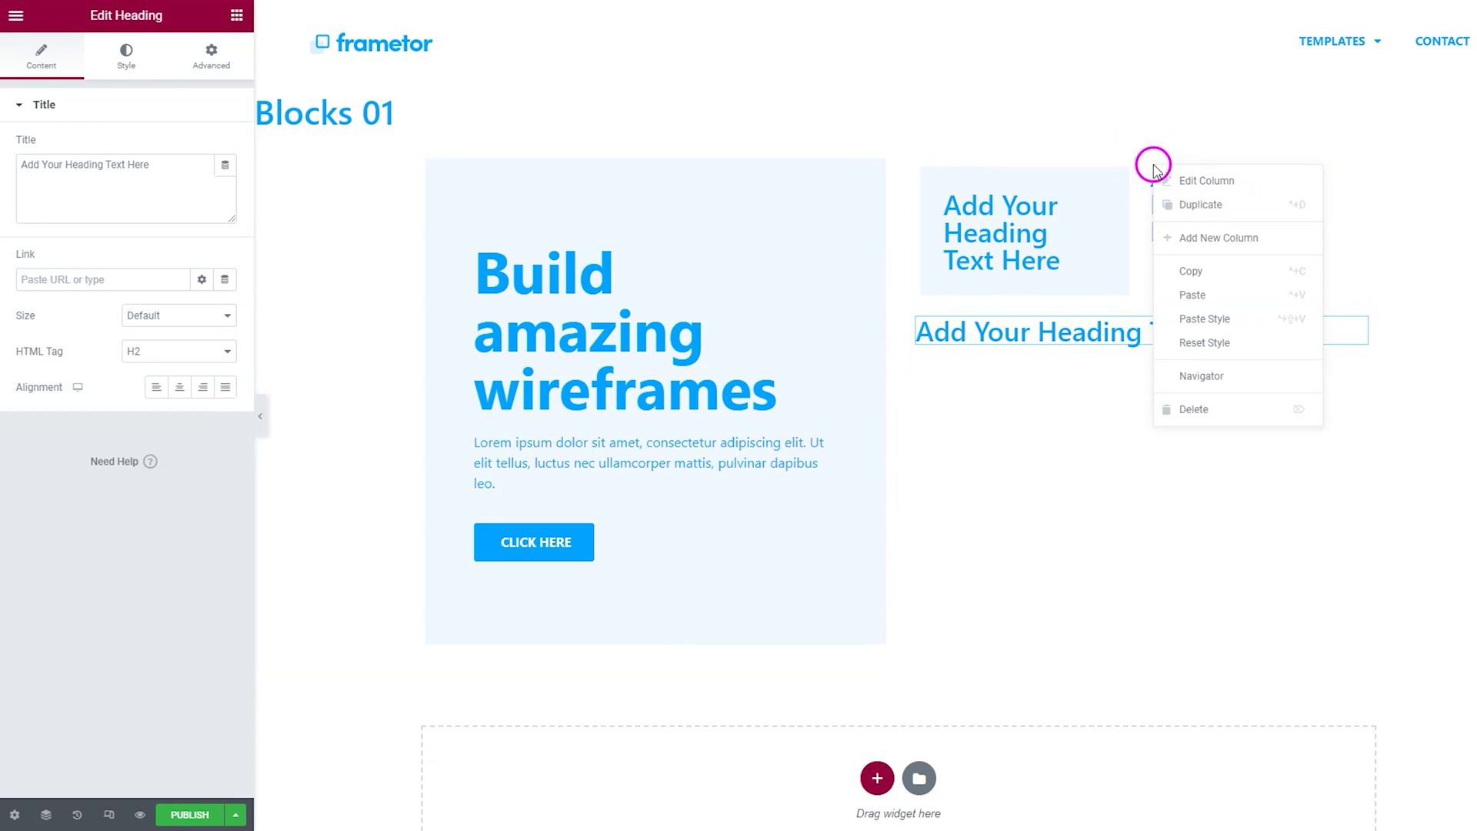
pyautogui.click(1241, 320)
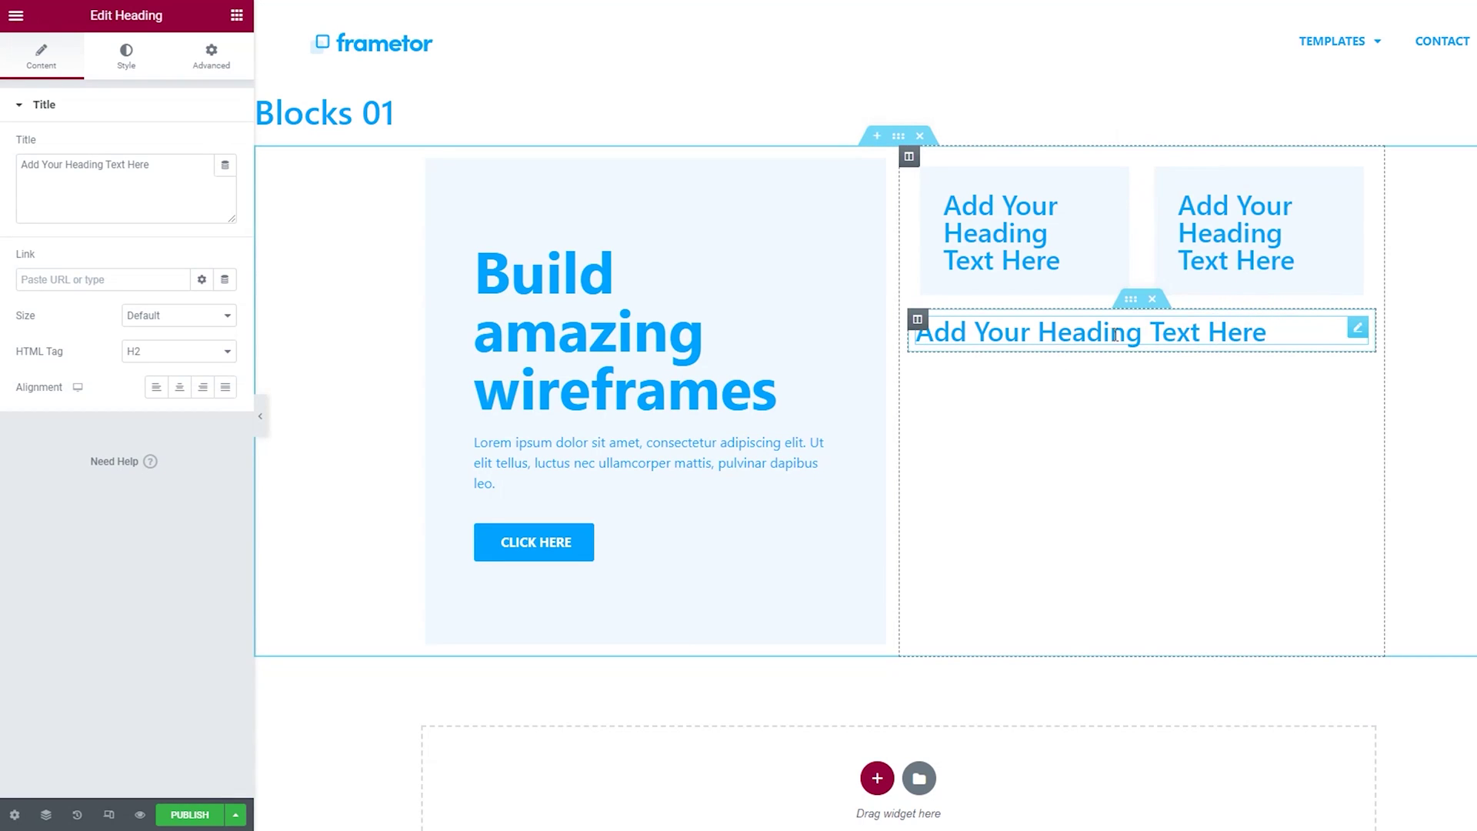
pyautogui.rightClick(918, 320)
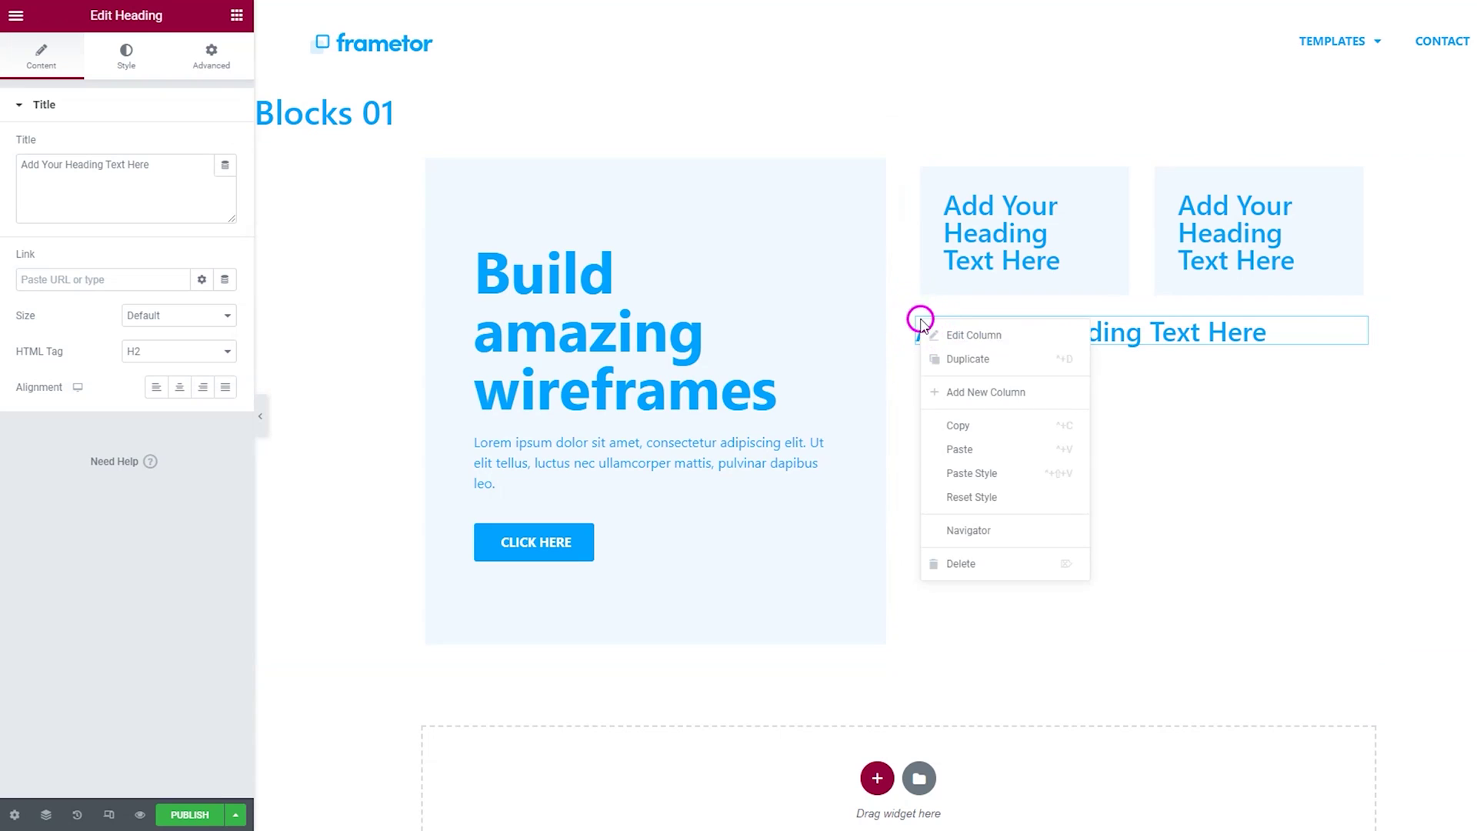
pyautogui.click(990, 470)
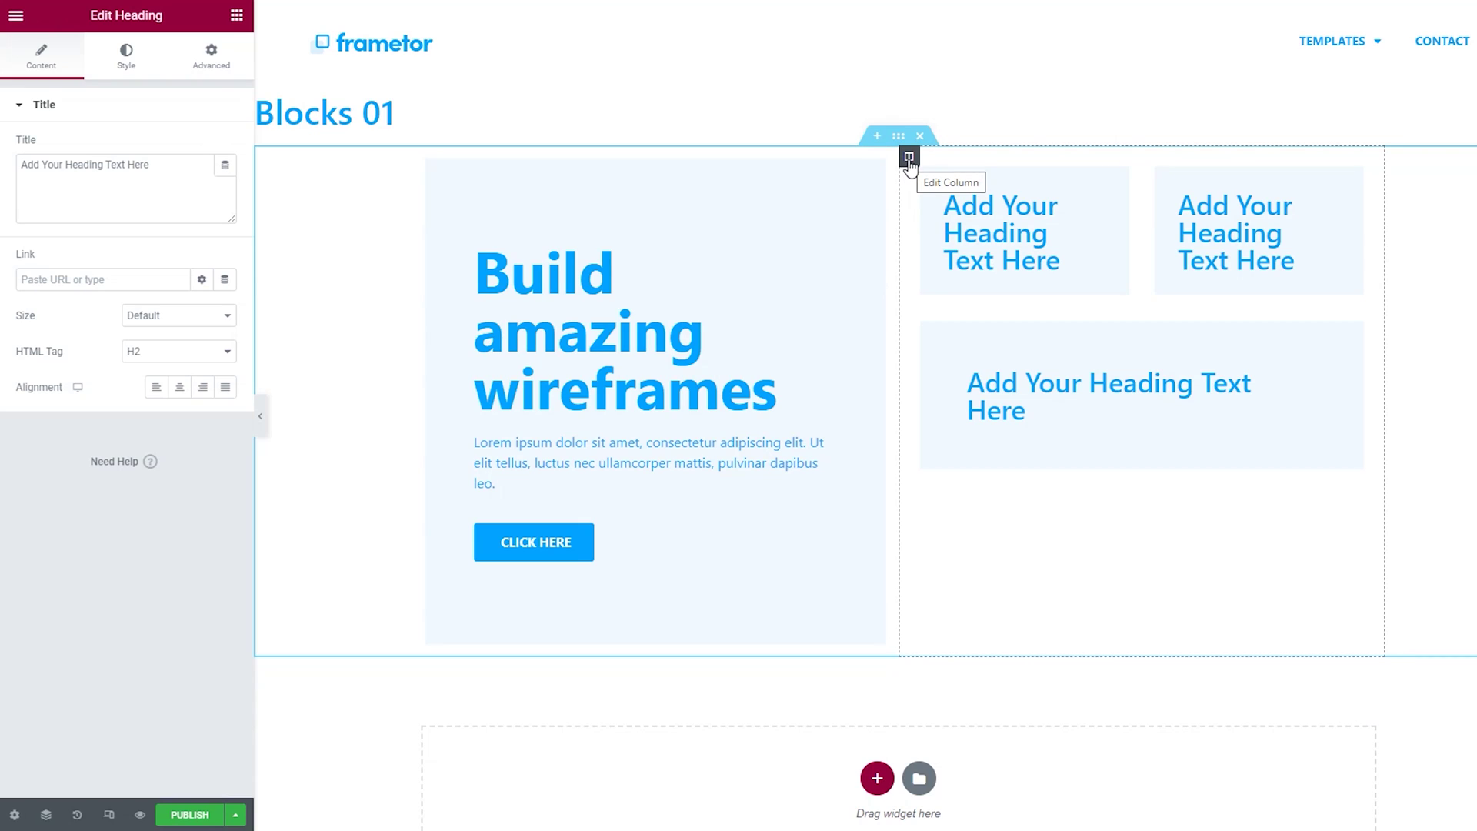
# Set the margin and padding of the column holding the inner sections to 0 on all sides.
pyautogui.click(909, 158)
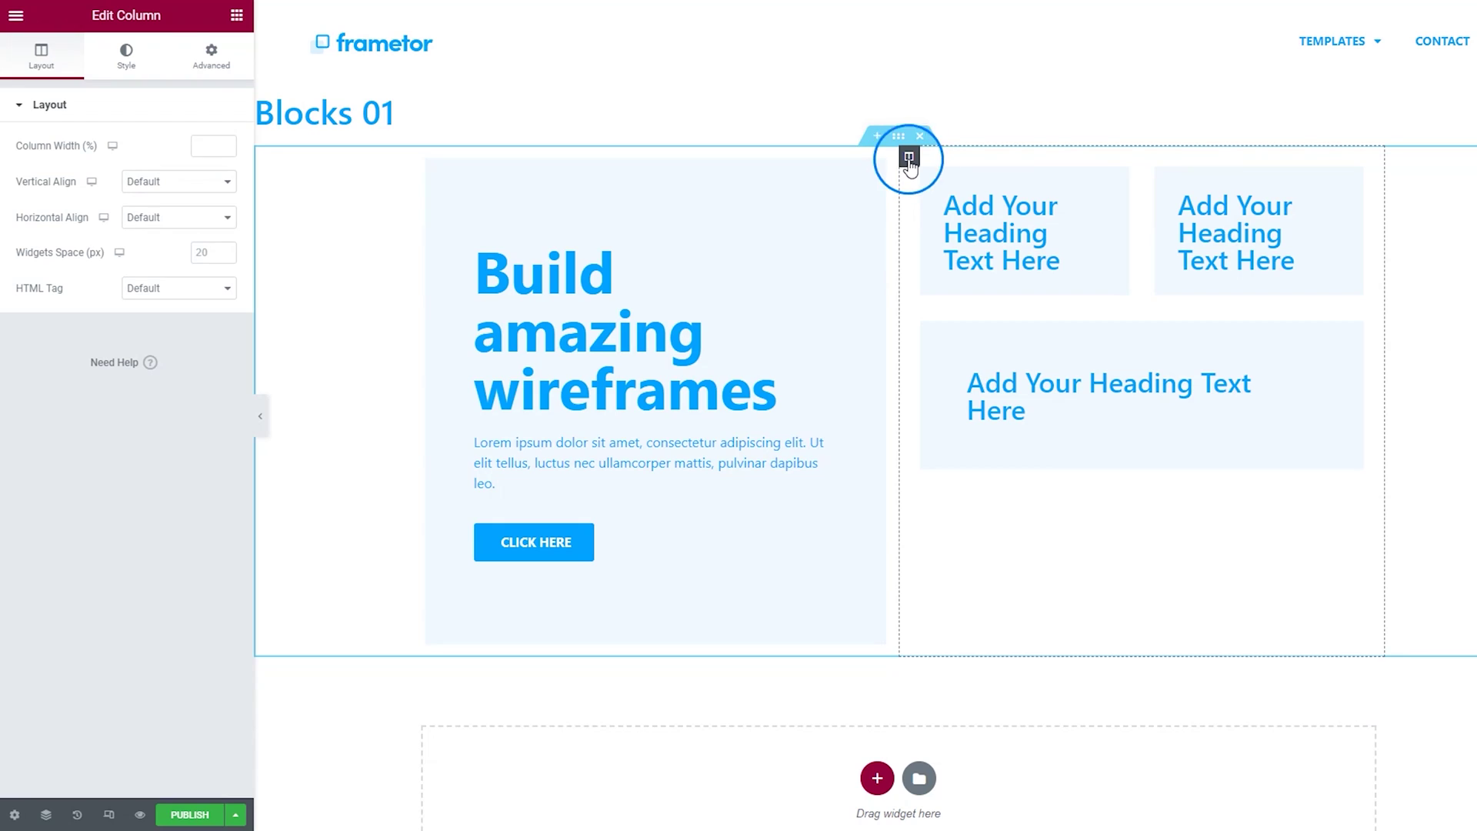
pyautogui.click(209, 54)
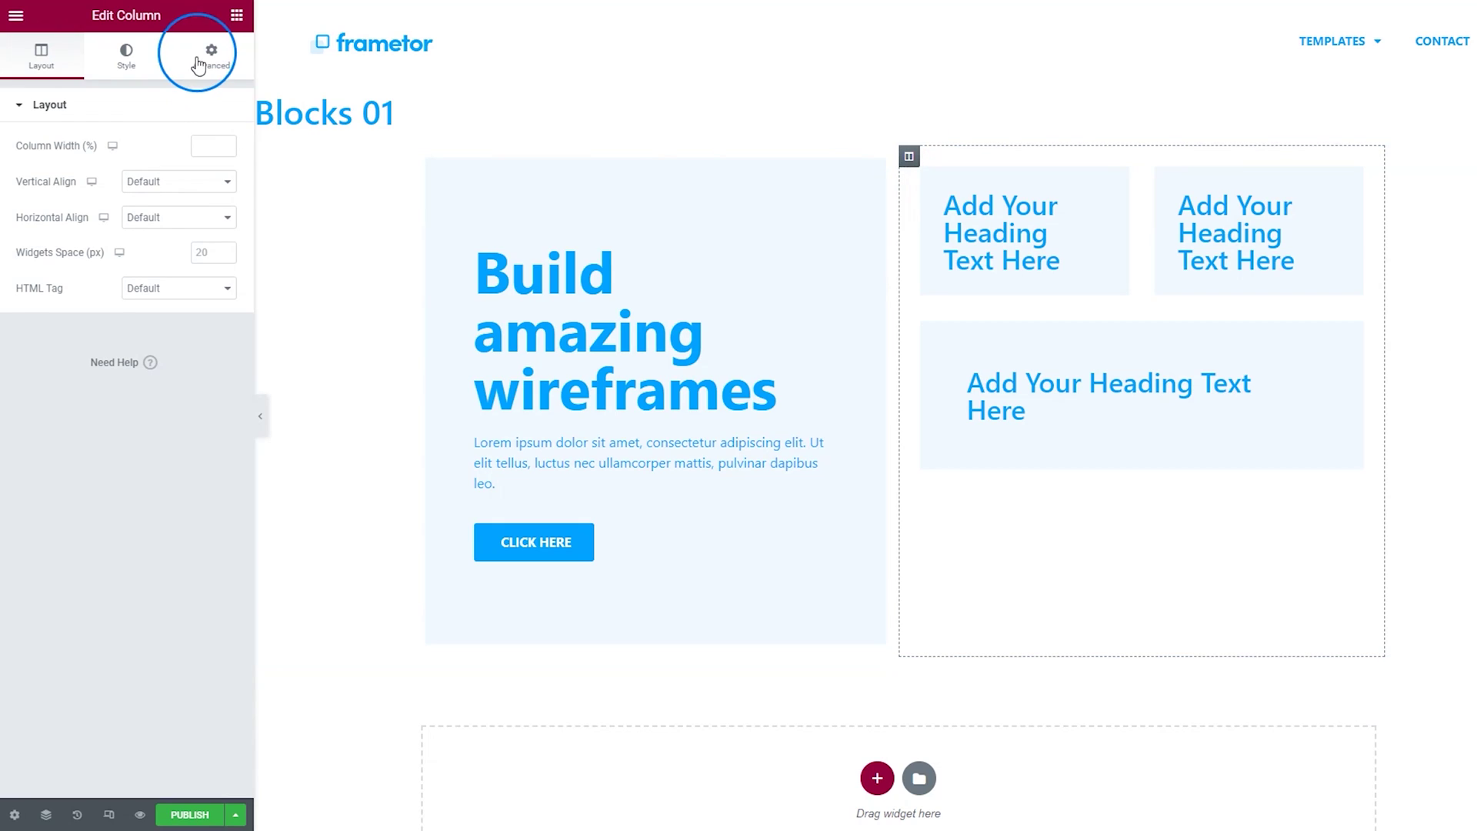
pyautogui.click(214, 167)
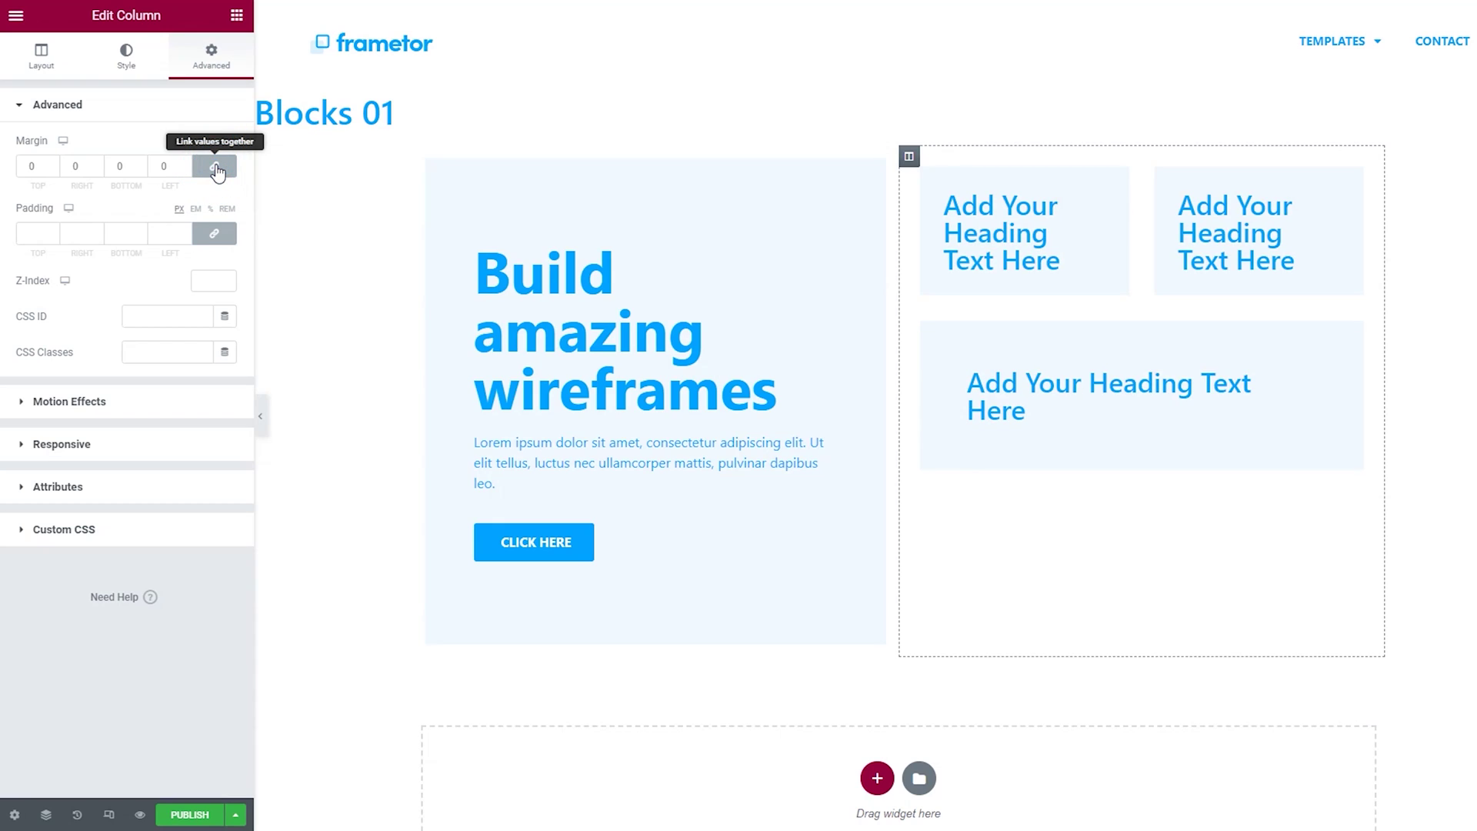
pyautogui.click(217, 234)
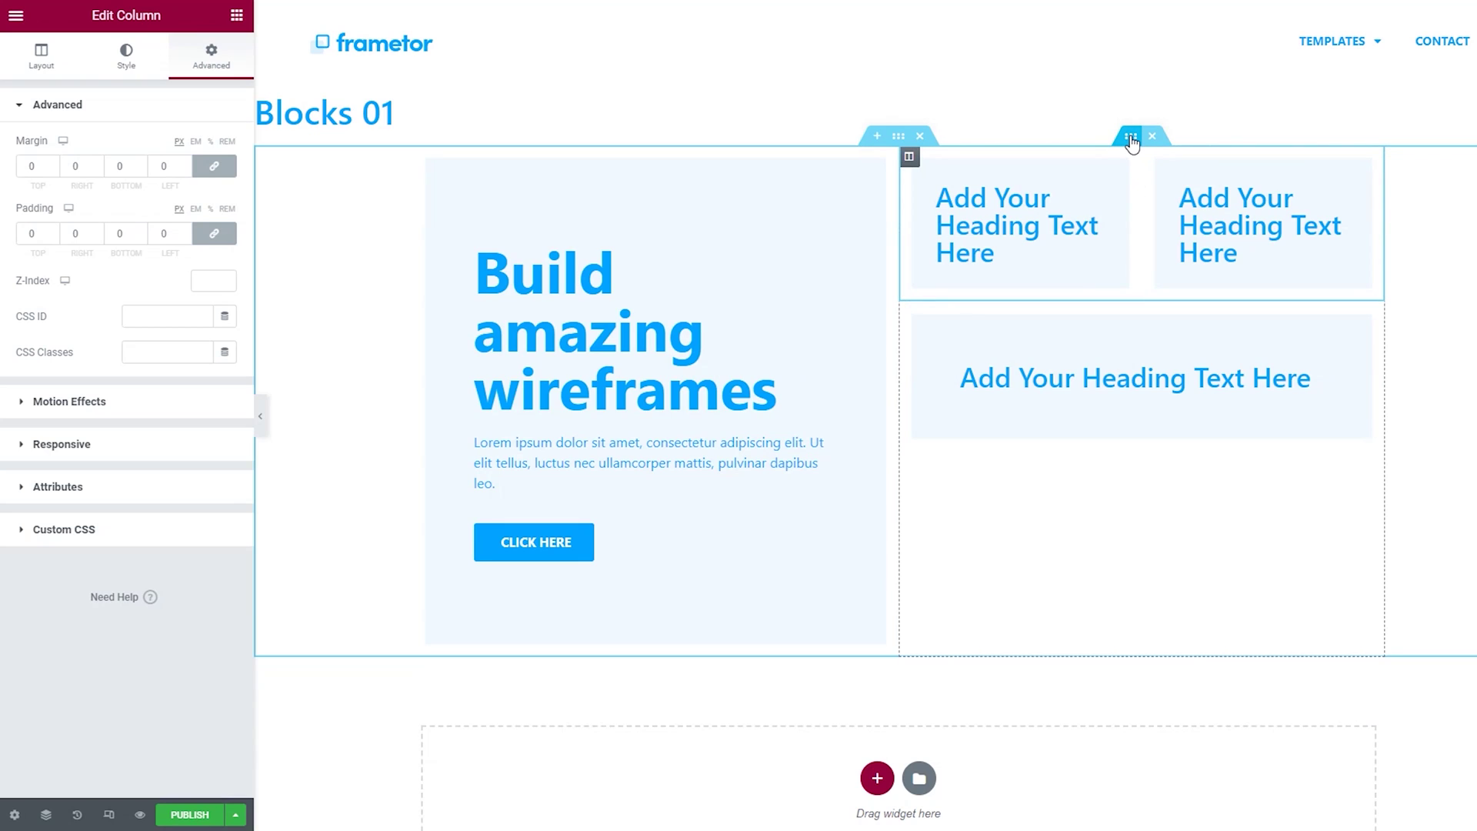
# Set the upper inner section's height to Min Height with a minimum height of 340 px.
pyautogui.click(1131, 139)
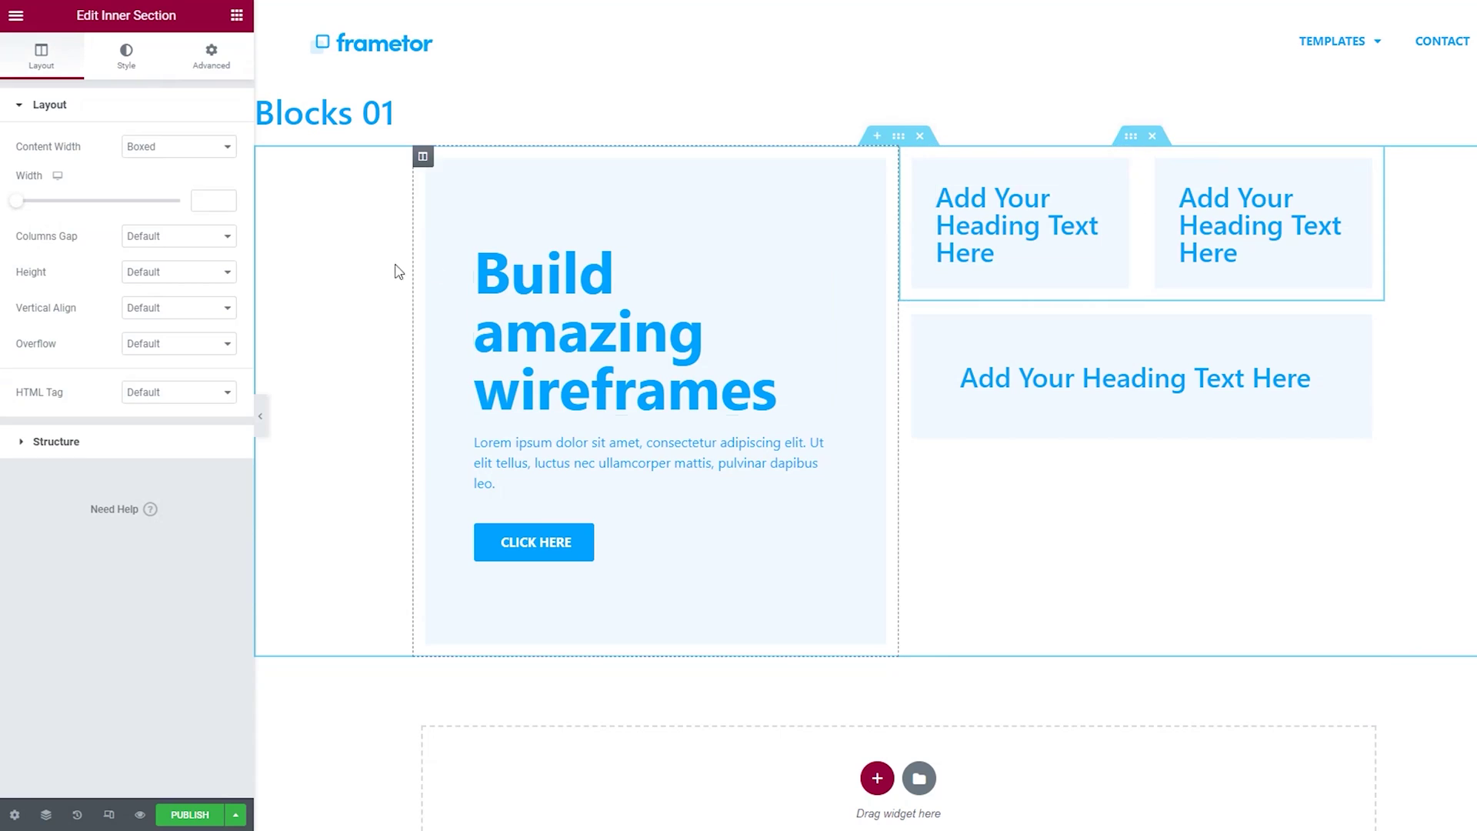
pyautogui.click(186, 274)
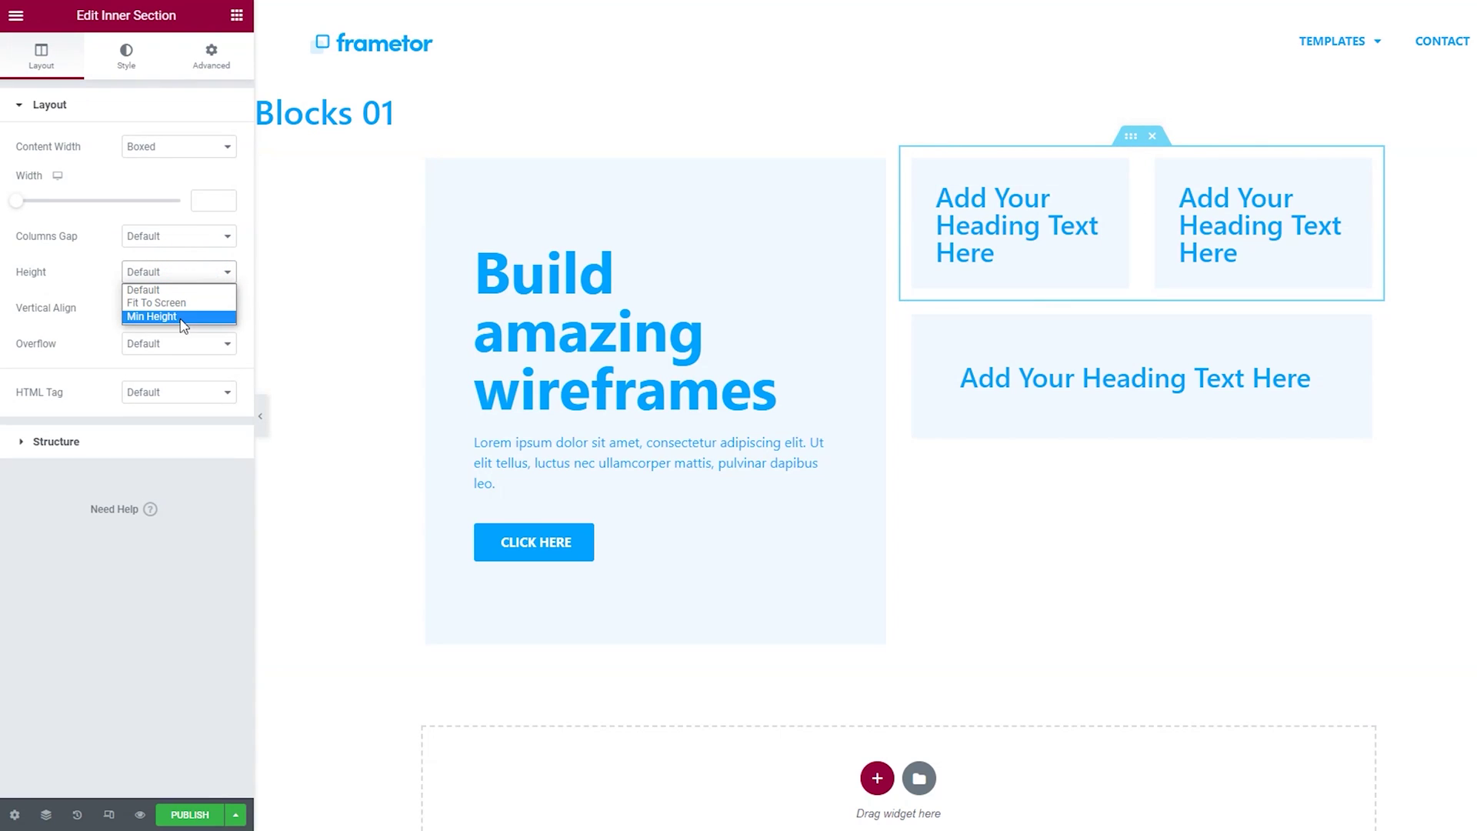
pyautogui.click(186, 316)
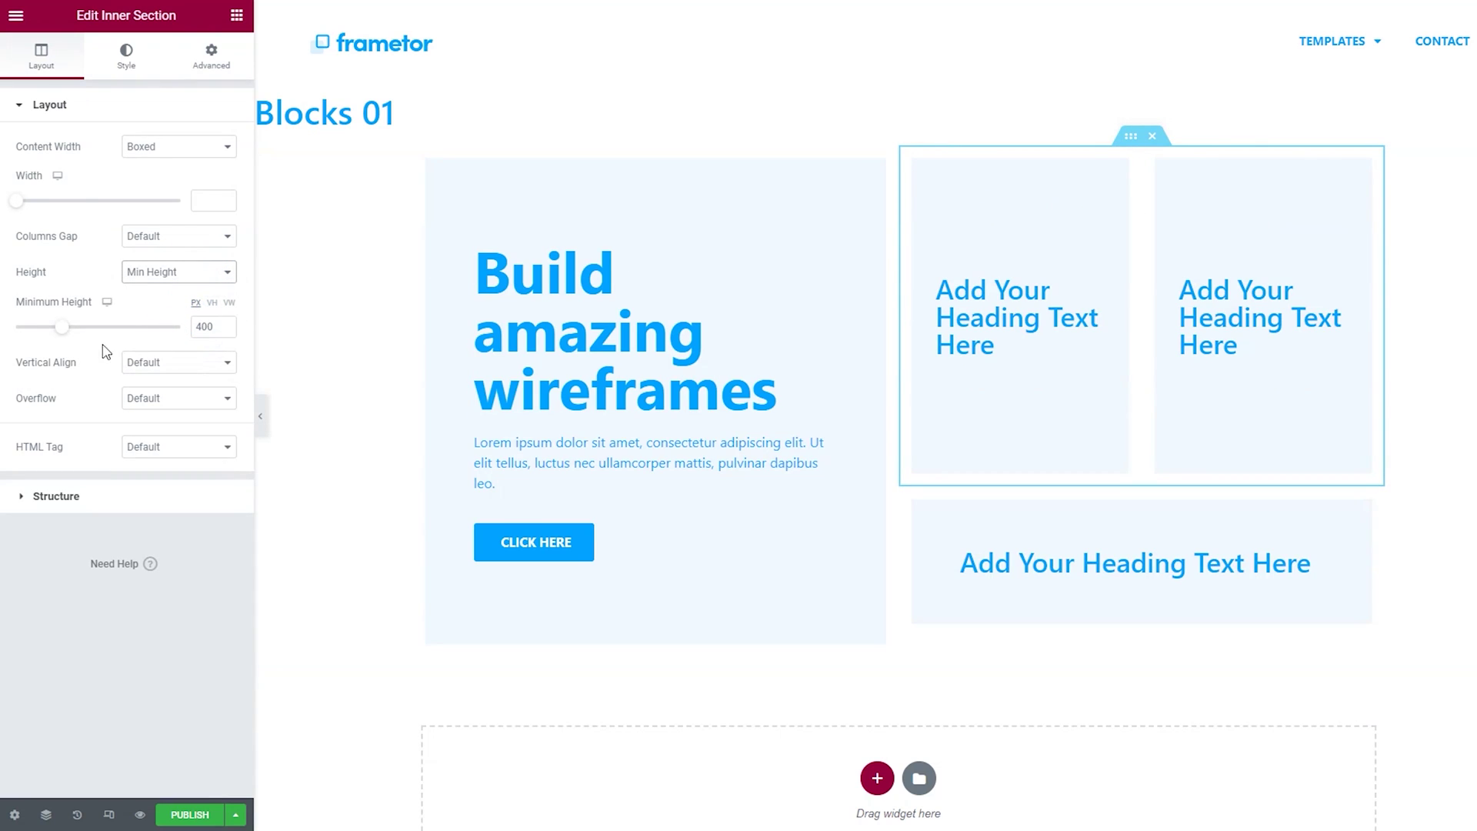
pyautogui.moveTo(64, 335)
pyautogui.mouseDown()
pyautogui.moveTo(46, 329)
pyautogui.moveTo(57, 341)
pyautogui.mouseUp()
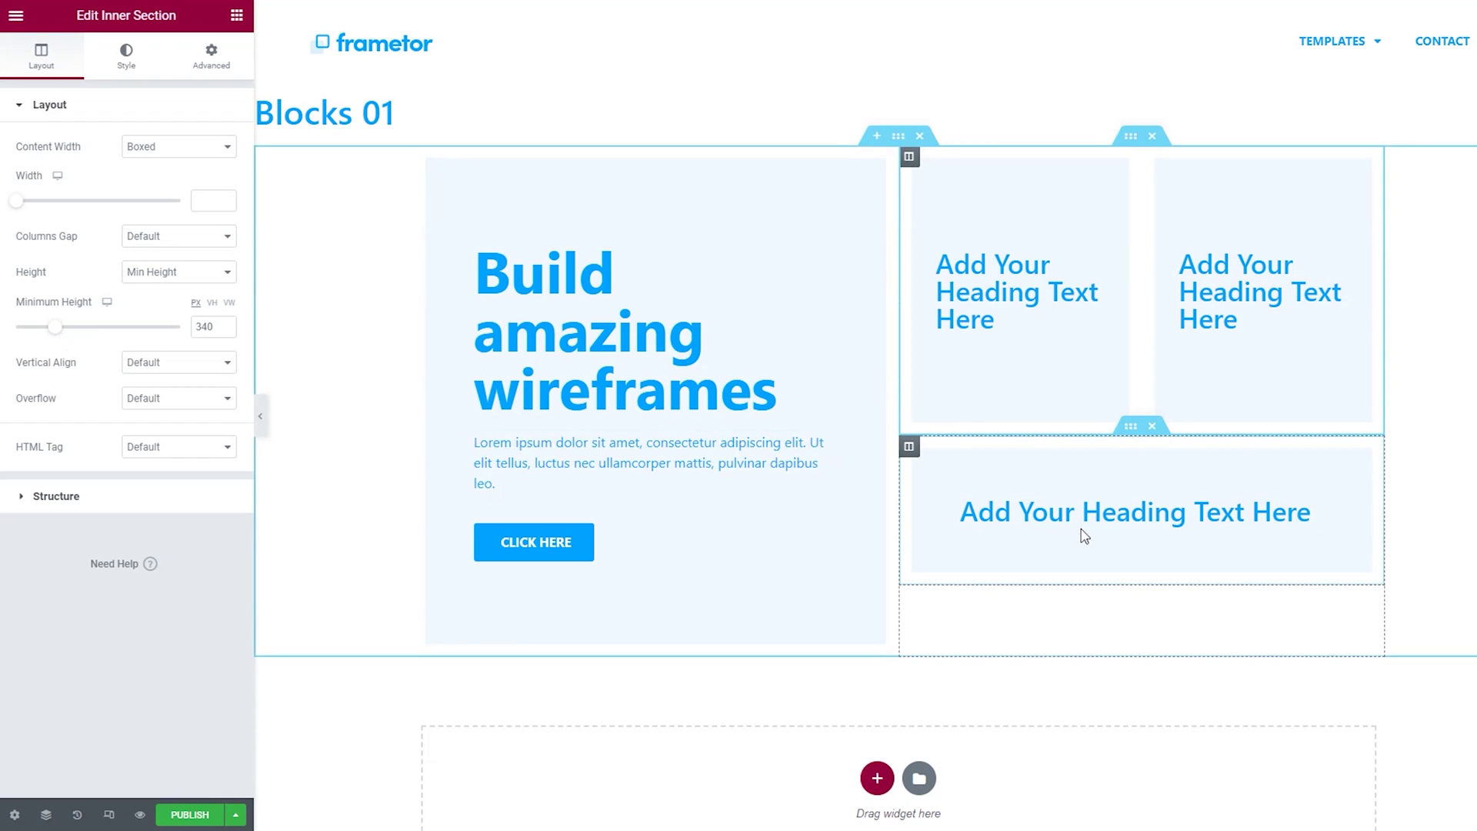
# Set the lower inner section's height to Min Height with a minimum height of 310 px.
pyautogui.click(1130, 428)
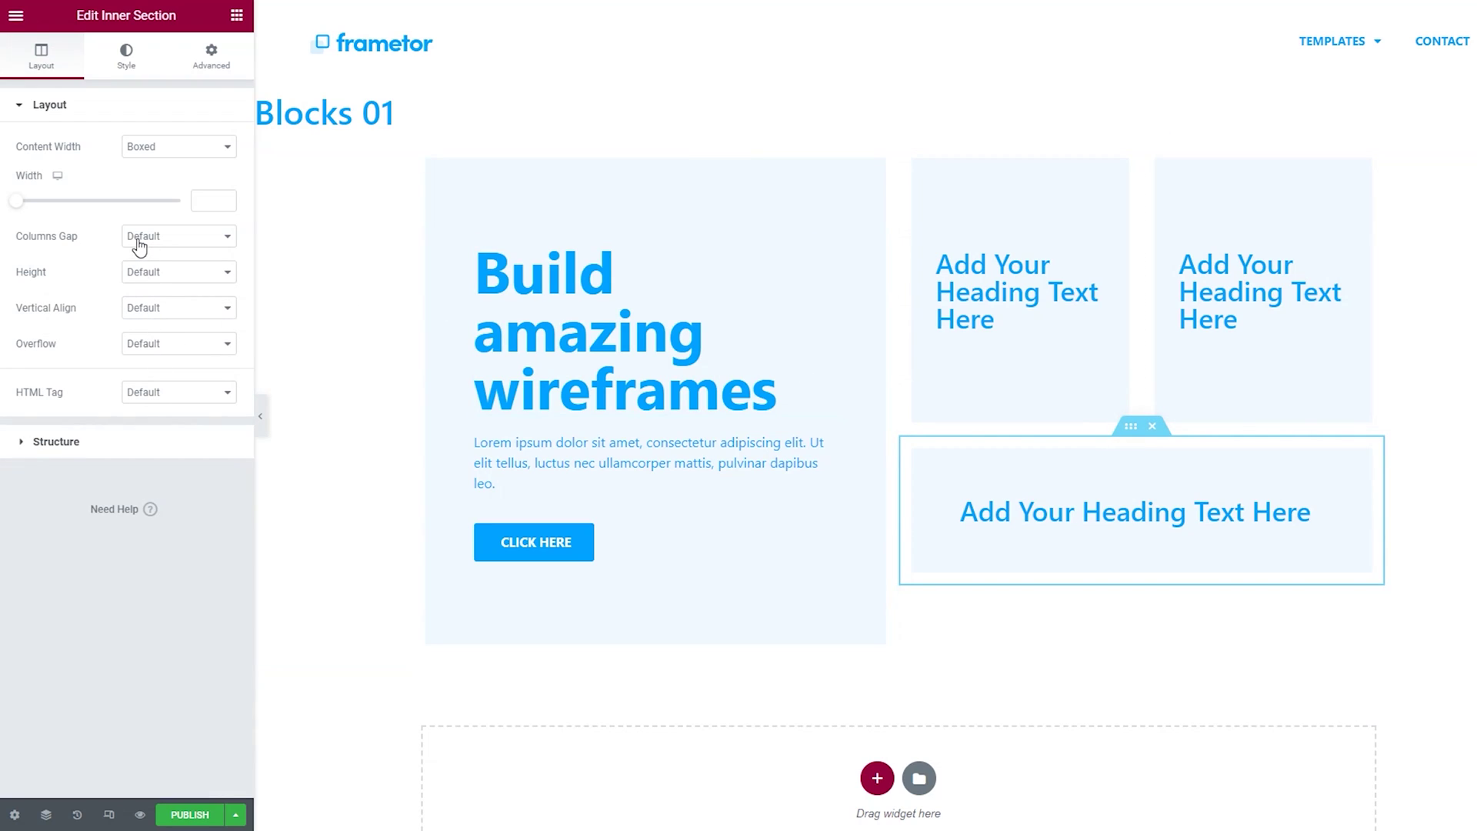
pyautogui.click(142, 285)
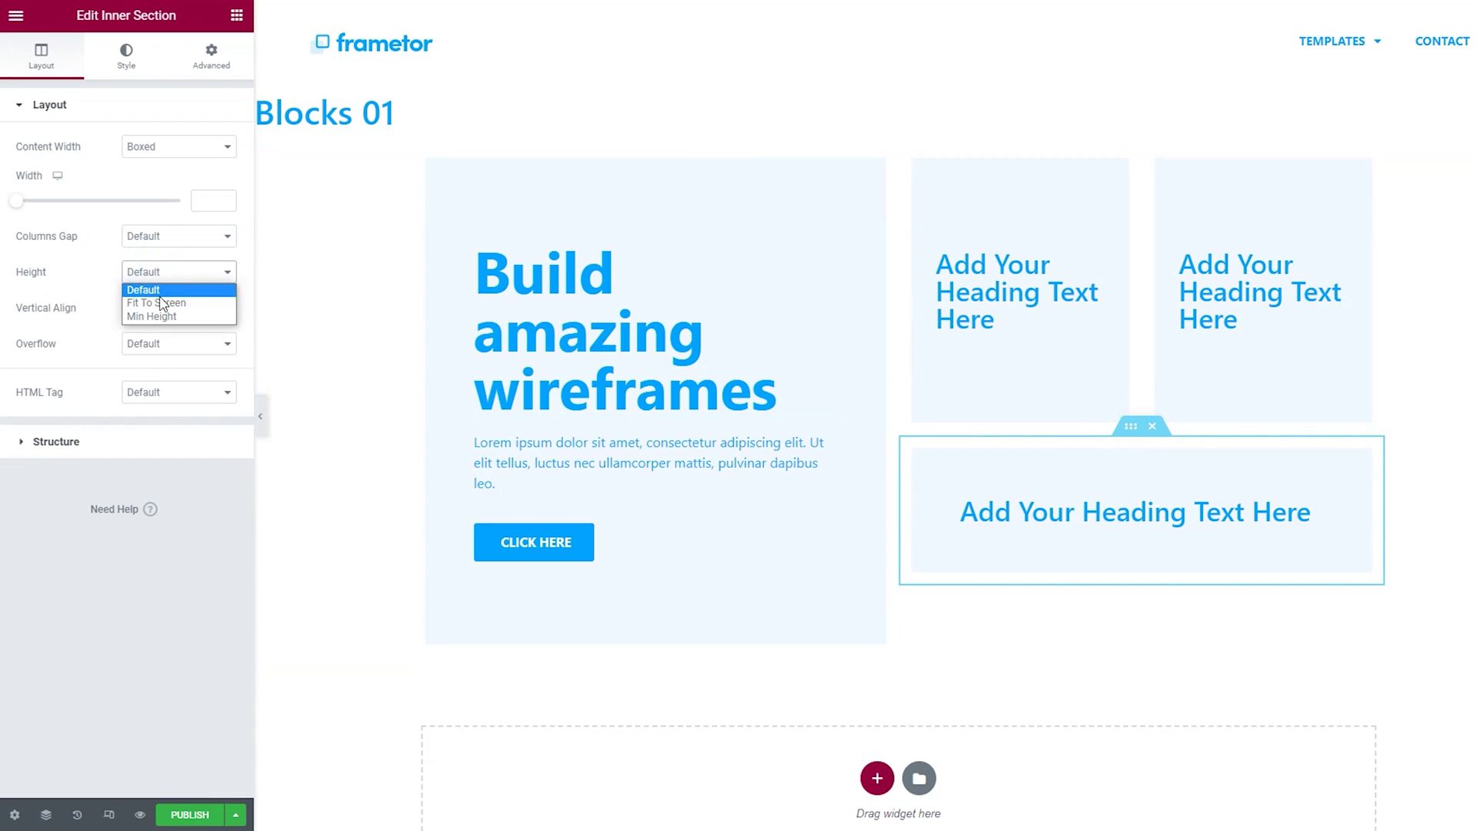
pyautogui.click(175, 321)
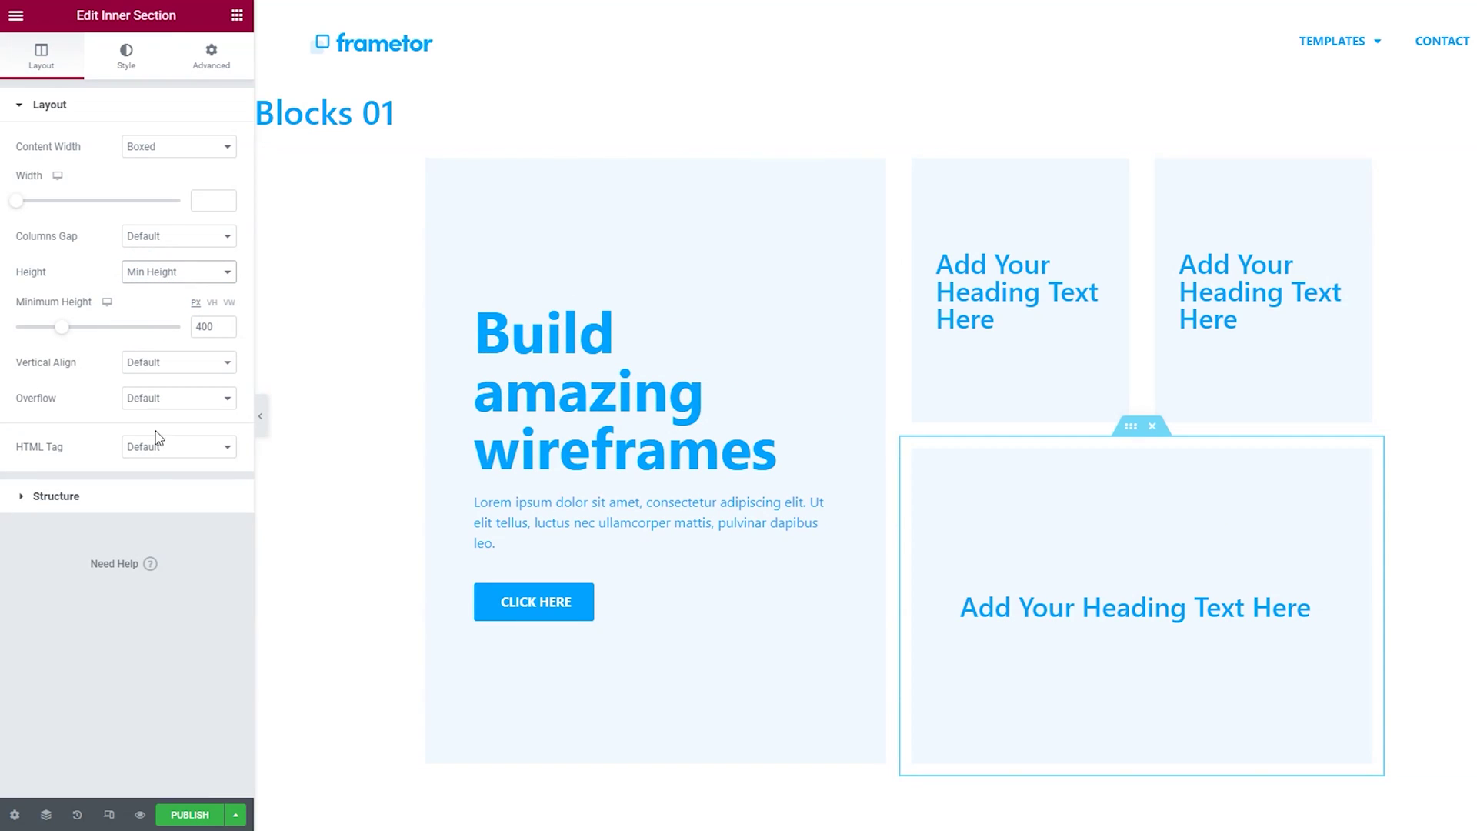
pyautogui.moveTo(64, 337)
pyautogui.mouseDown()
pyautogui.moveTo(48, 331)
pyautogui.moveTo(82, 339)
pyautogui.moveTo(49, 343)
pyautogui.moveTo(52, 357)
pyautogui.mouseUp()
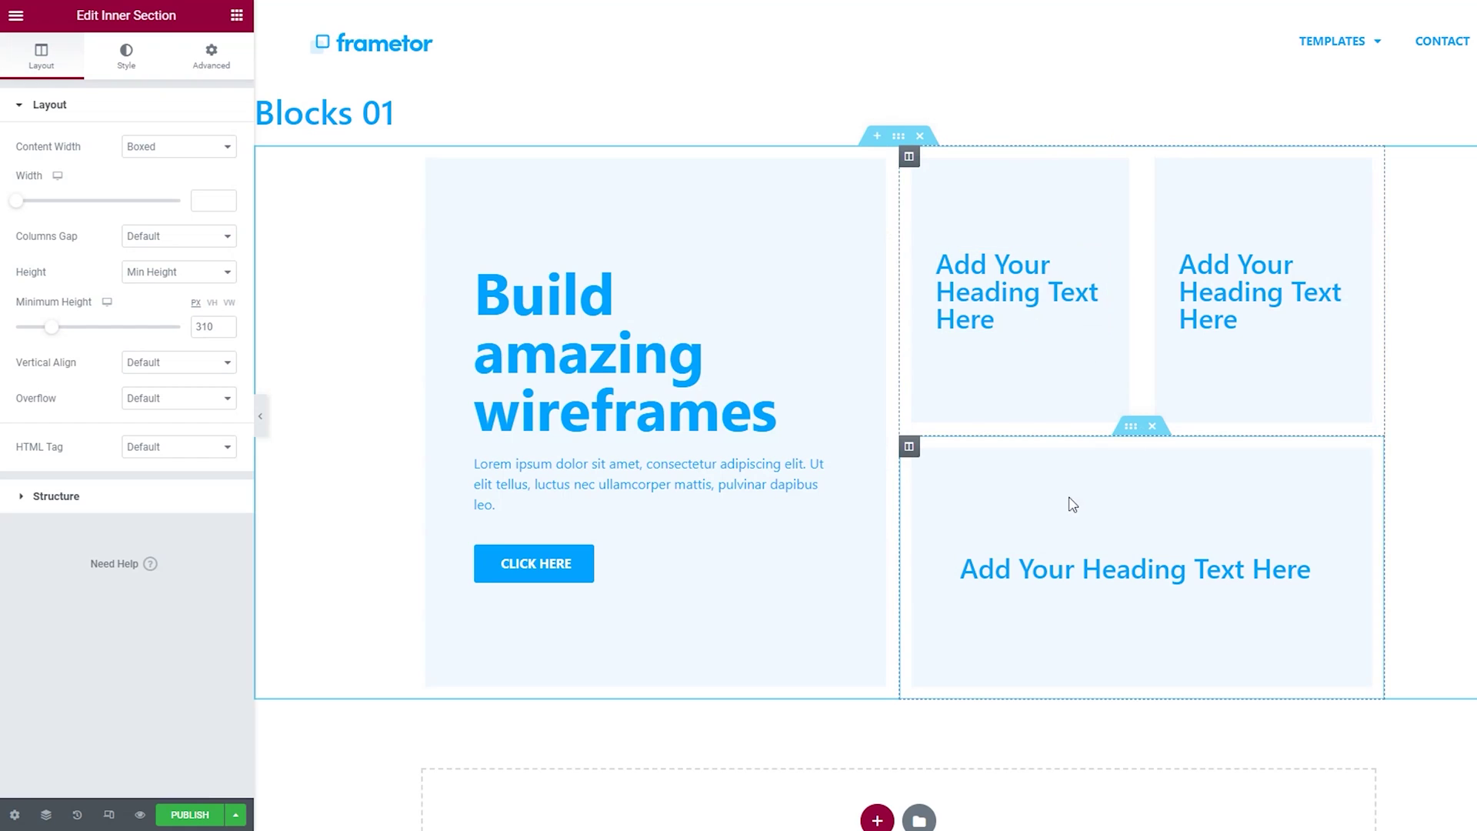
# Preview the block with the editing panel hidden, restore the panel and open the left column's layout settings.
pyautogui.click(260, 415)
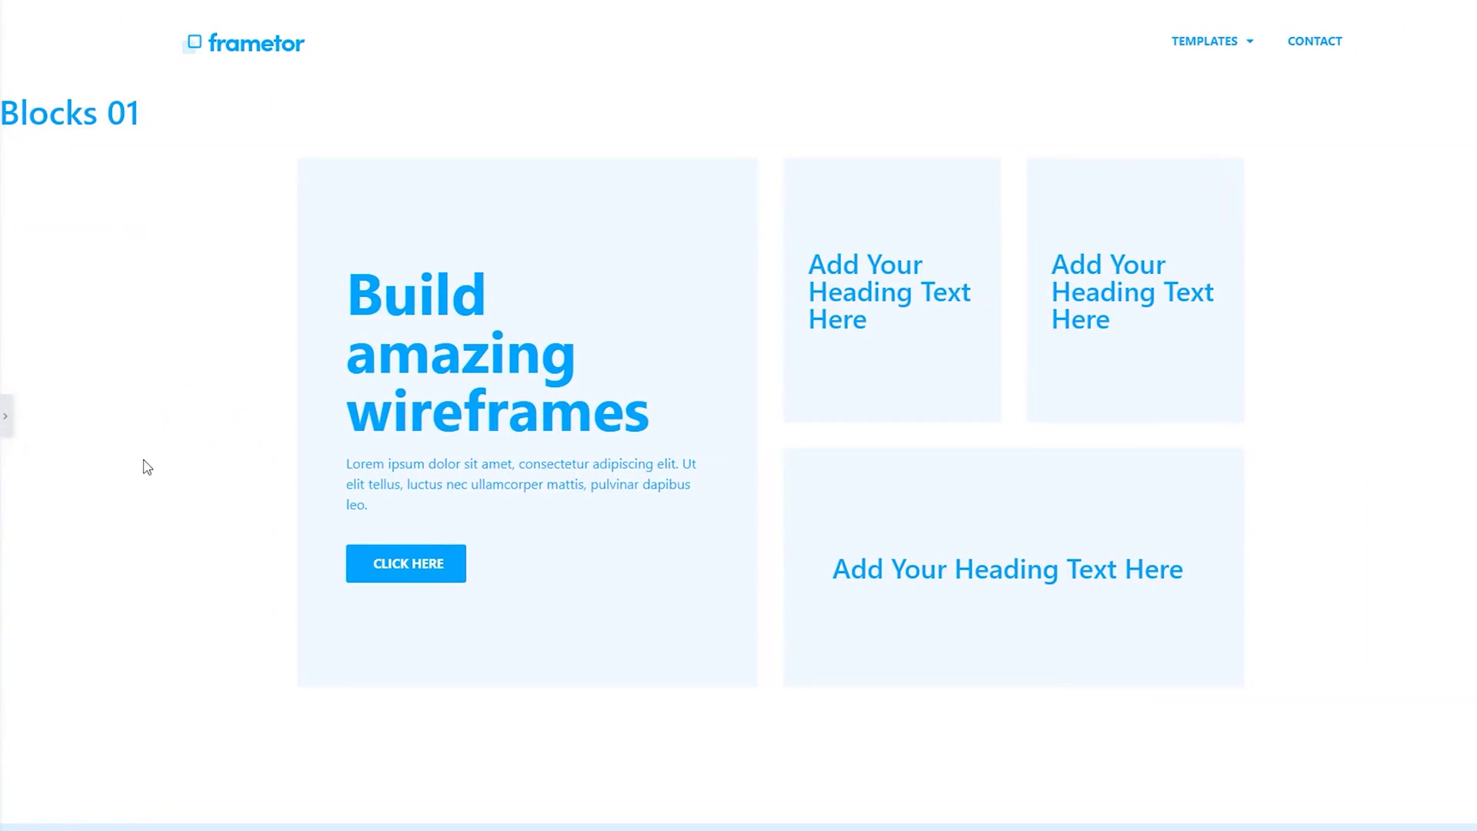
pyautogui.click(5, 416)
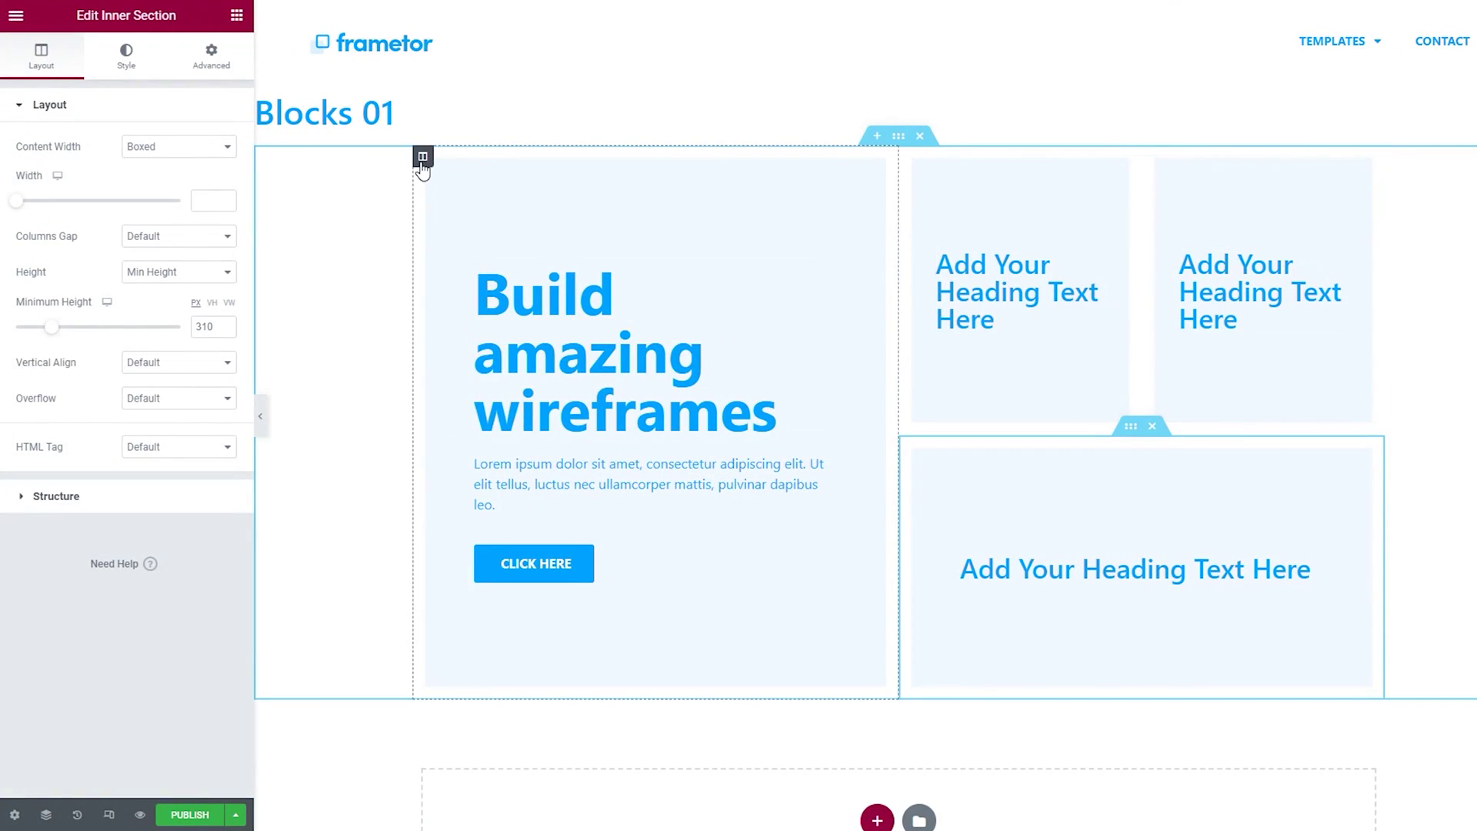
pyautogui.click(424, 158)
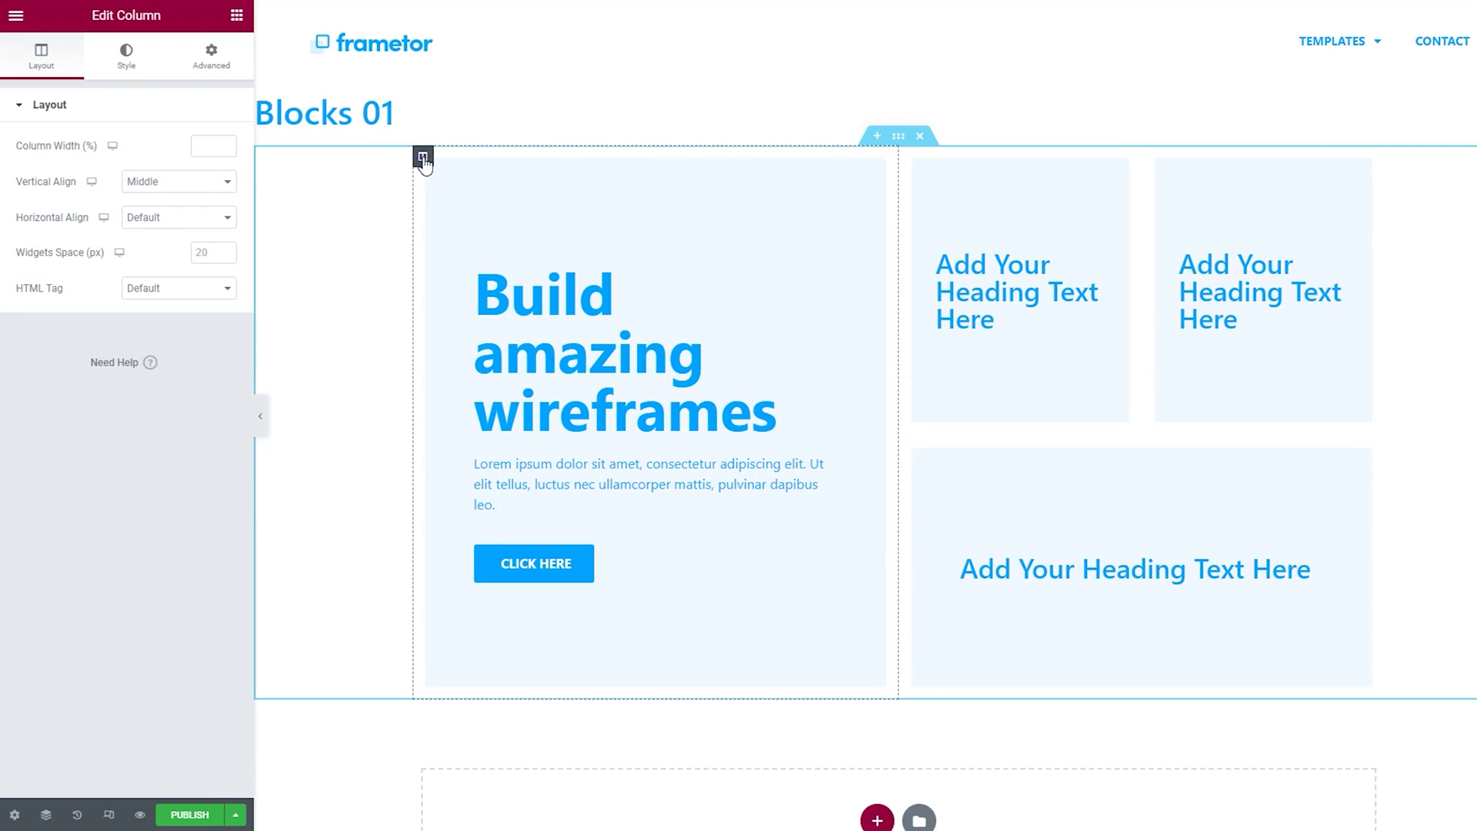
# Set the left column's margin to 10 px on all sides.
pyautogui.click(210, 58)
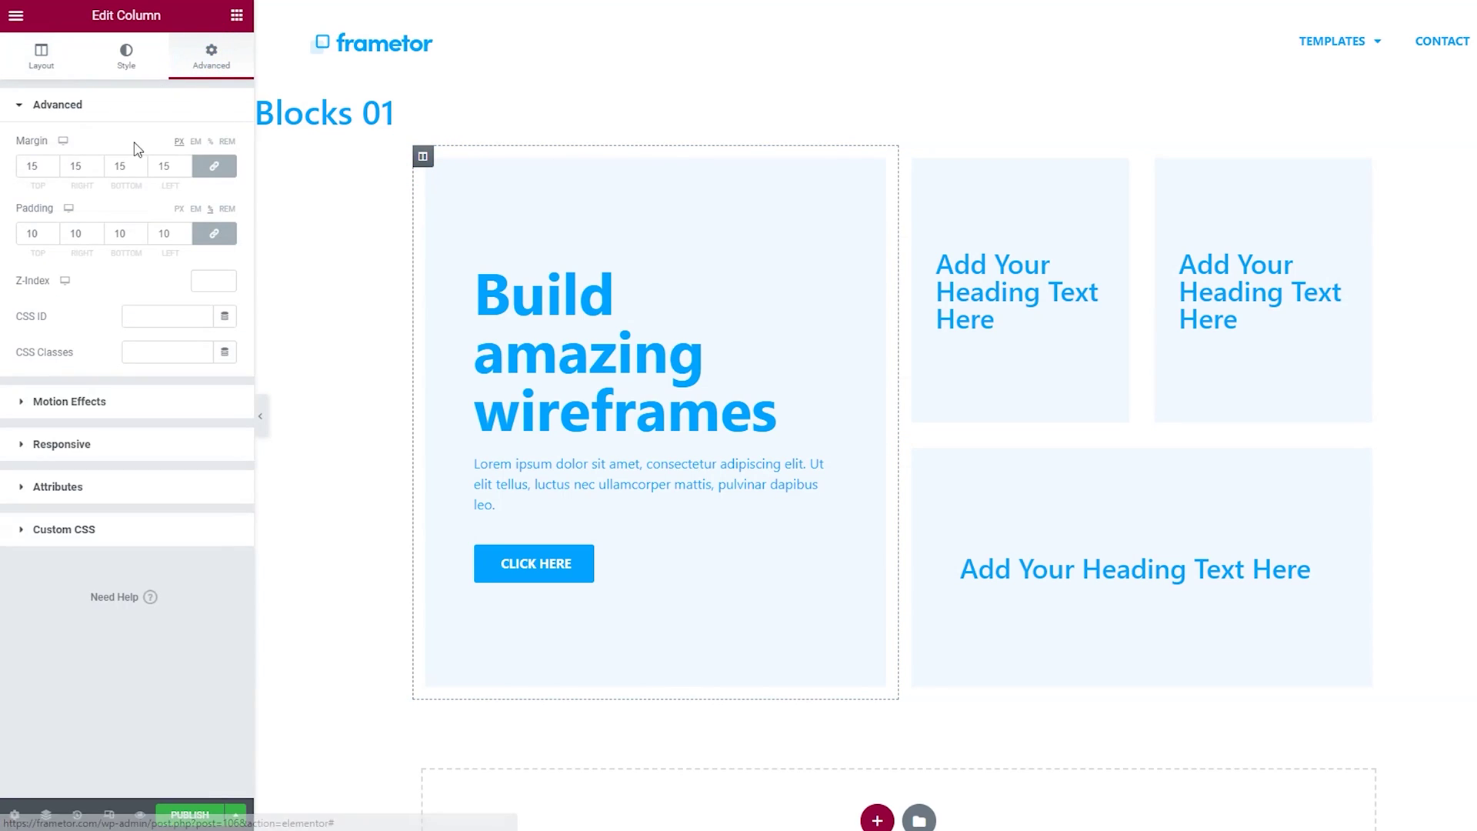
pyautogui.moveTo(39, 171); pyautogui.dragTo(16, 175)
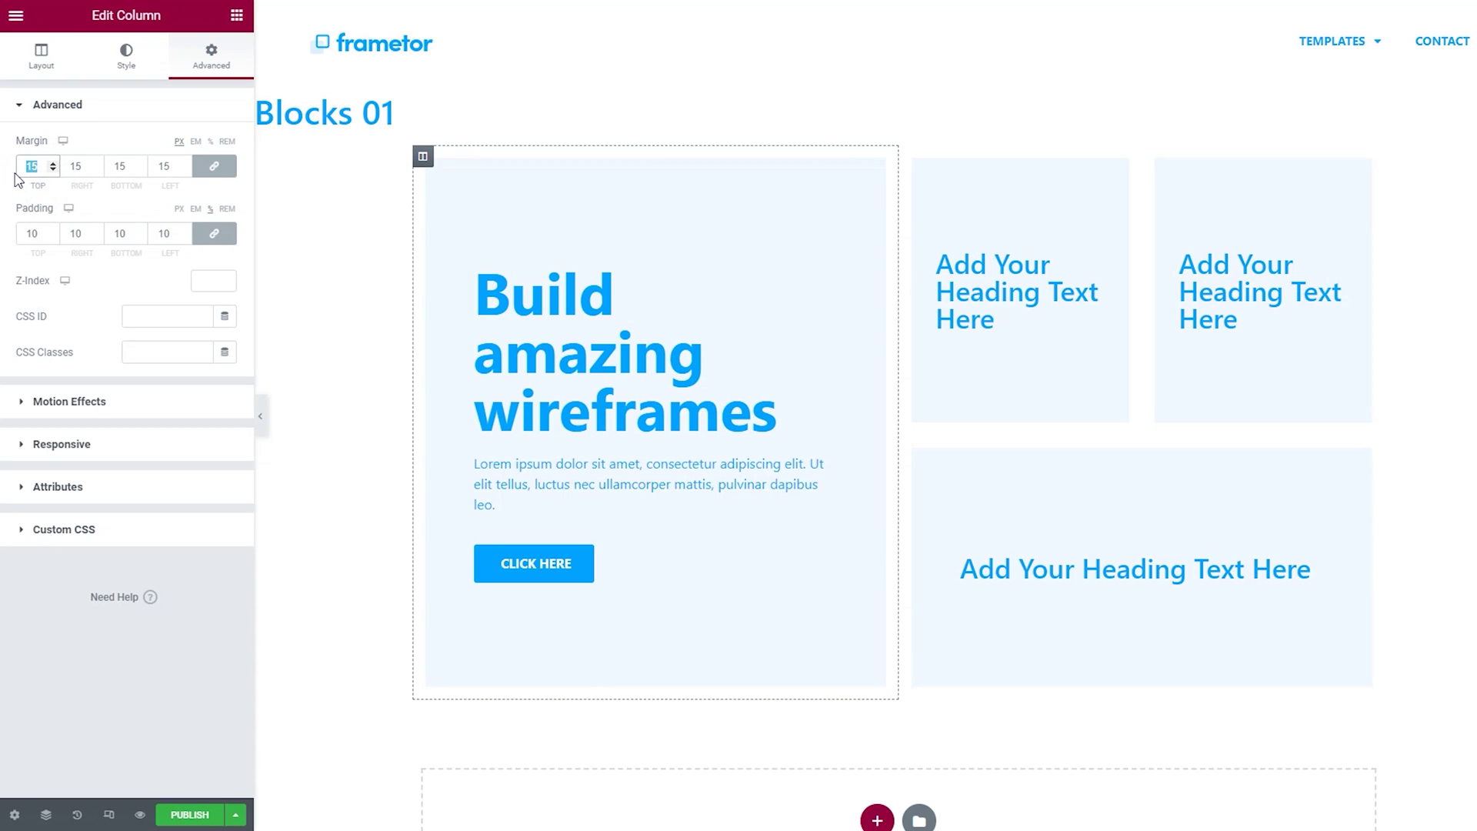
pyautogui.write('10')
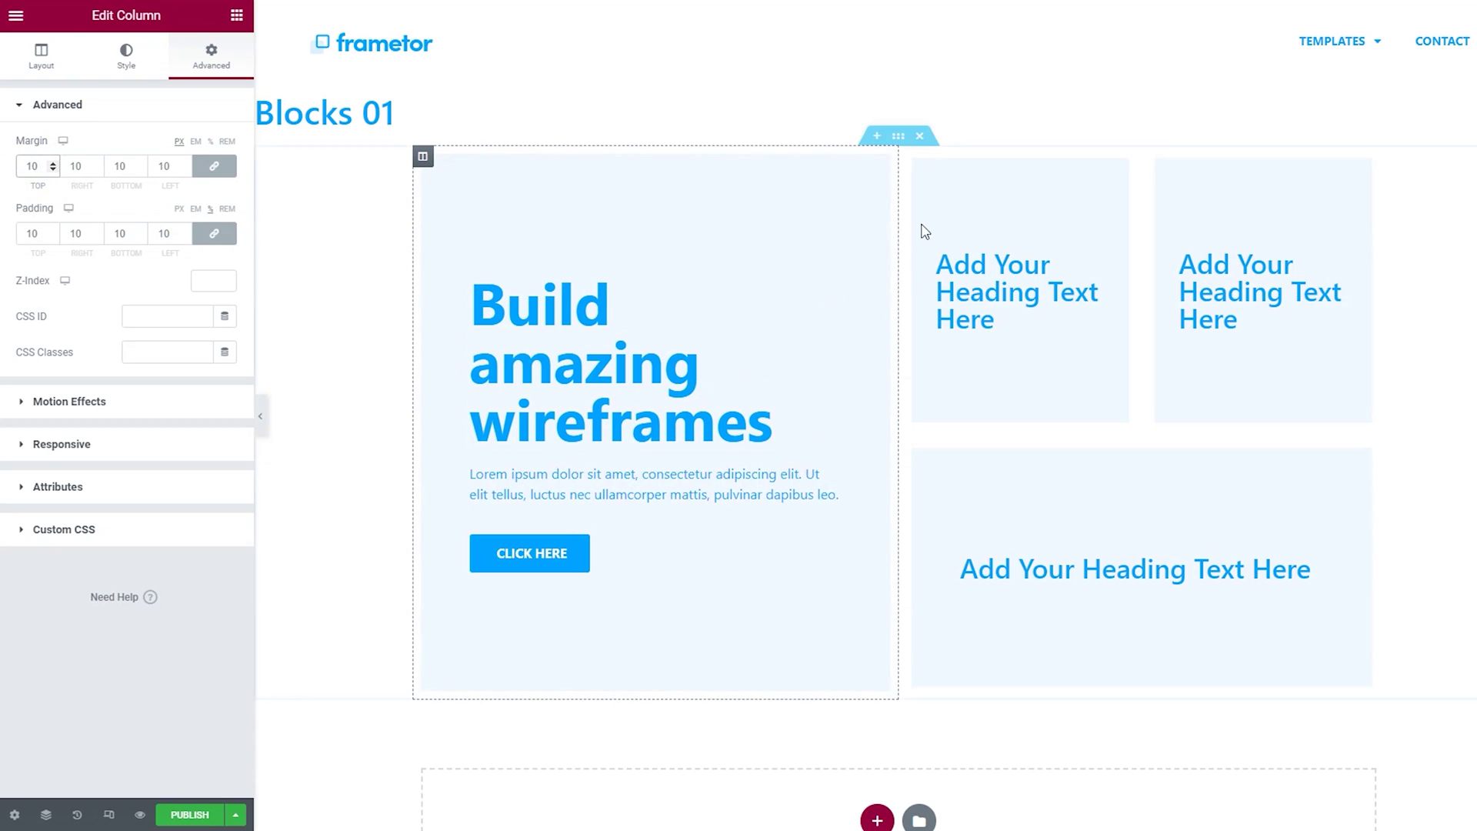
# Copy the left column's style onto the three heading box columns and preview the block with the editing panel hidden.
pyautogui.rightClick(422, 157)
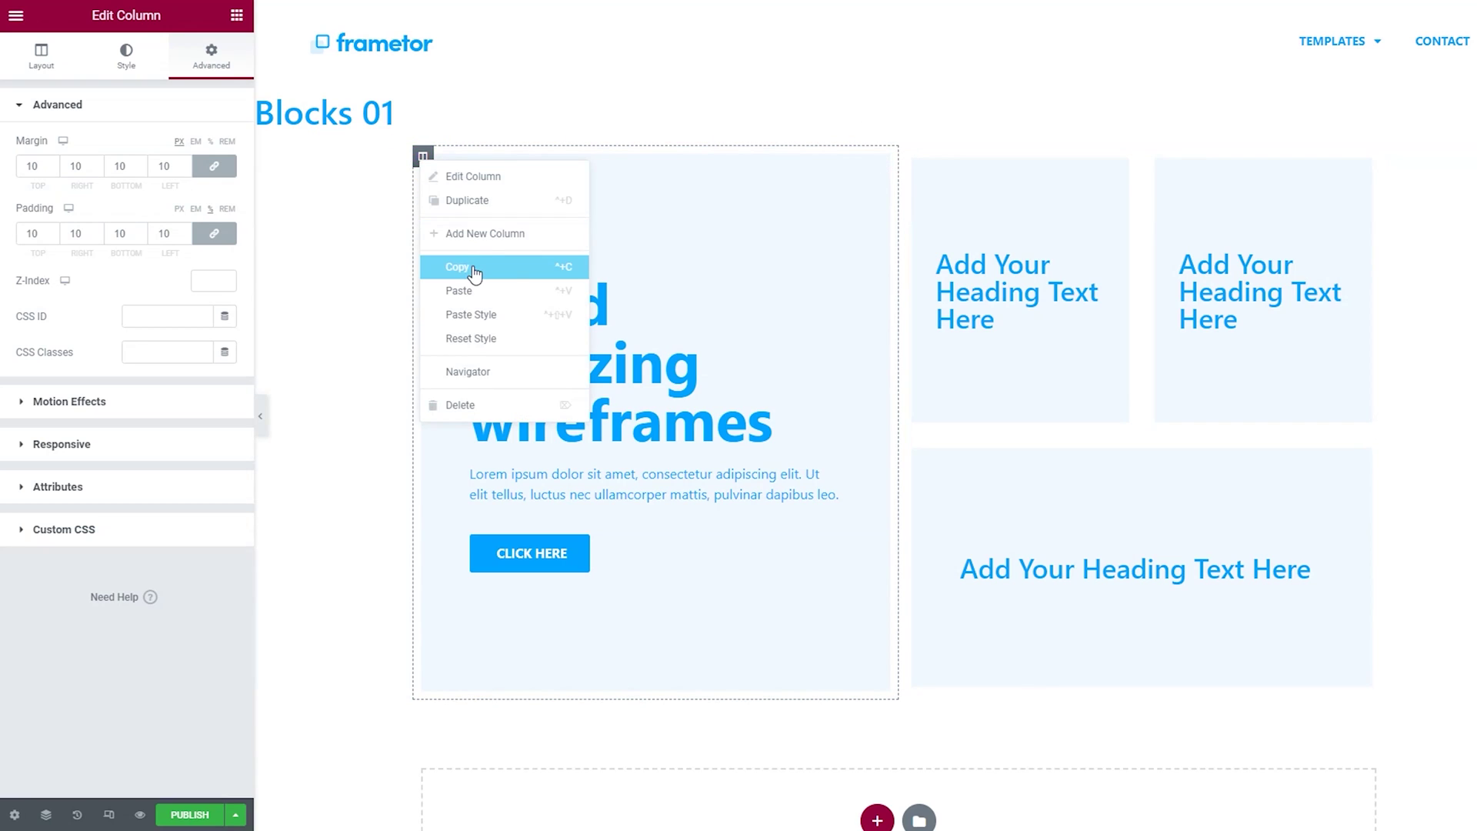
pyautogui.click(623, 254)
pyautogui.rightClick(908, 157)
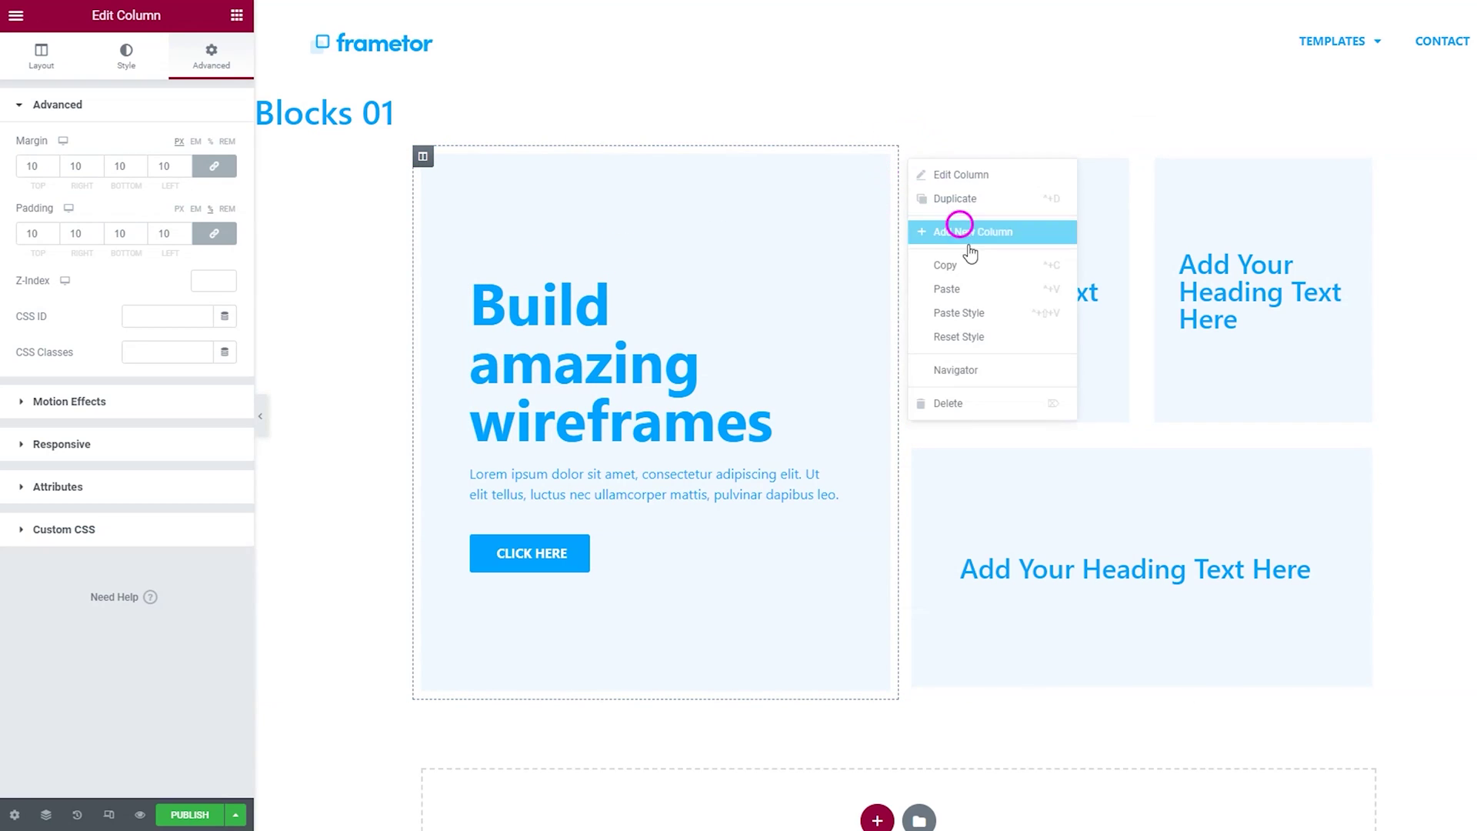
pyautogui.click(997, 316)
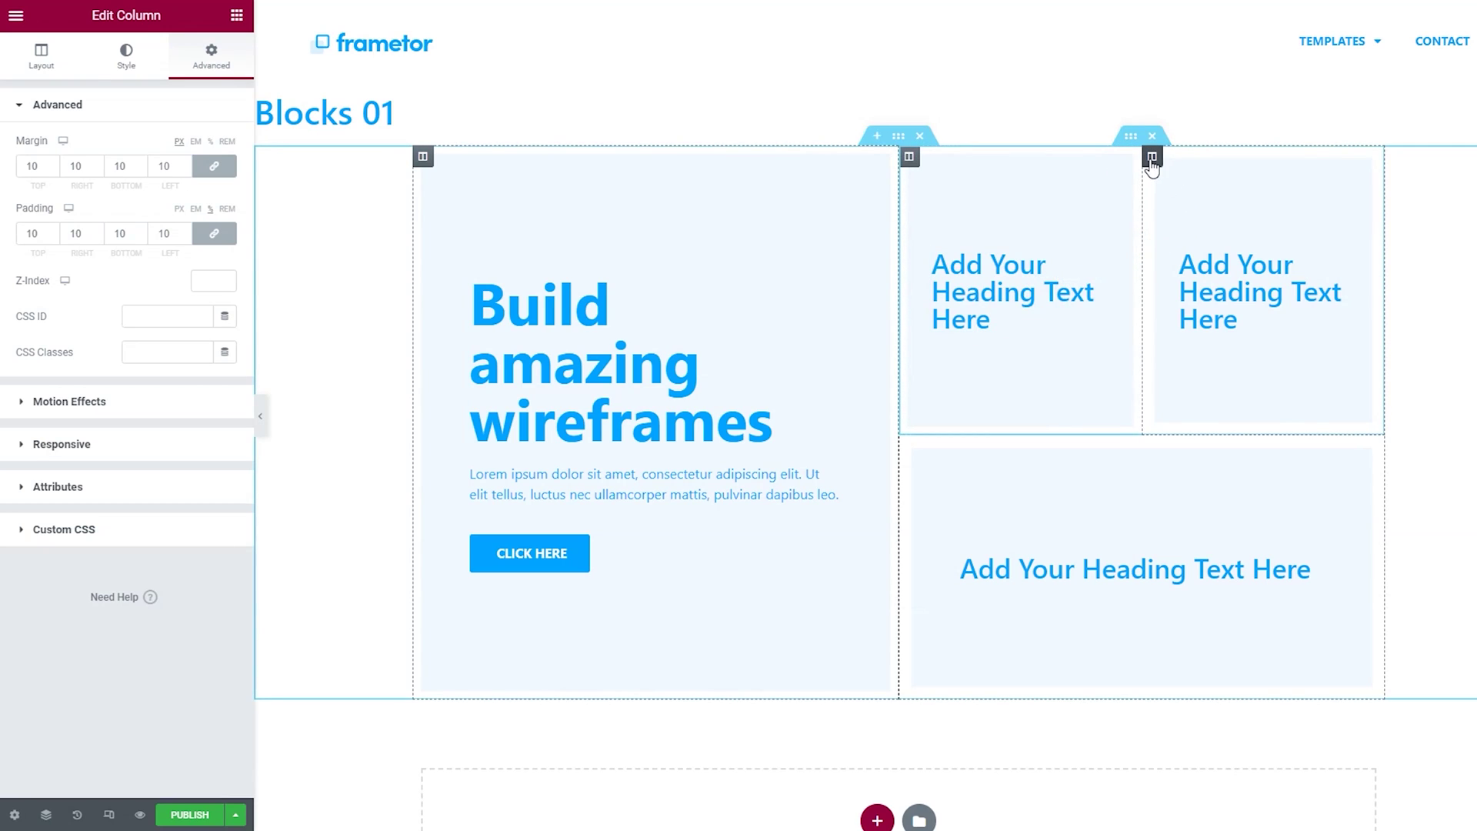
pyautogui.rightClick(1152, 157)
pyautogui.click(1221, 317)
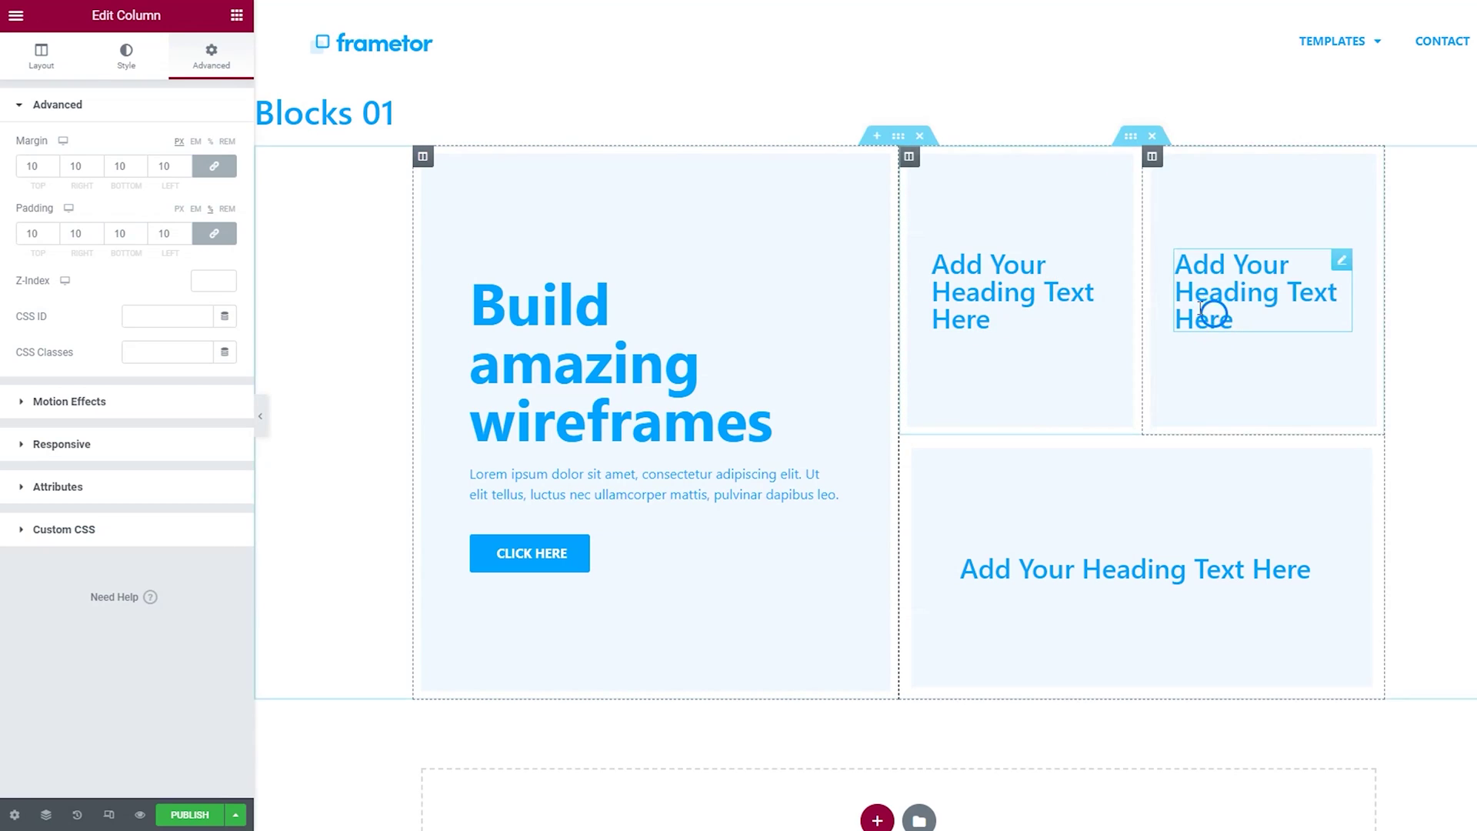
pyautogui.rightClick(908, 446)
pyautogui.click(1001, 596)
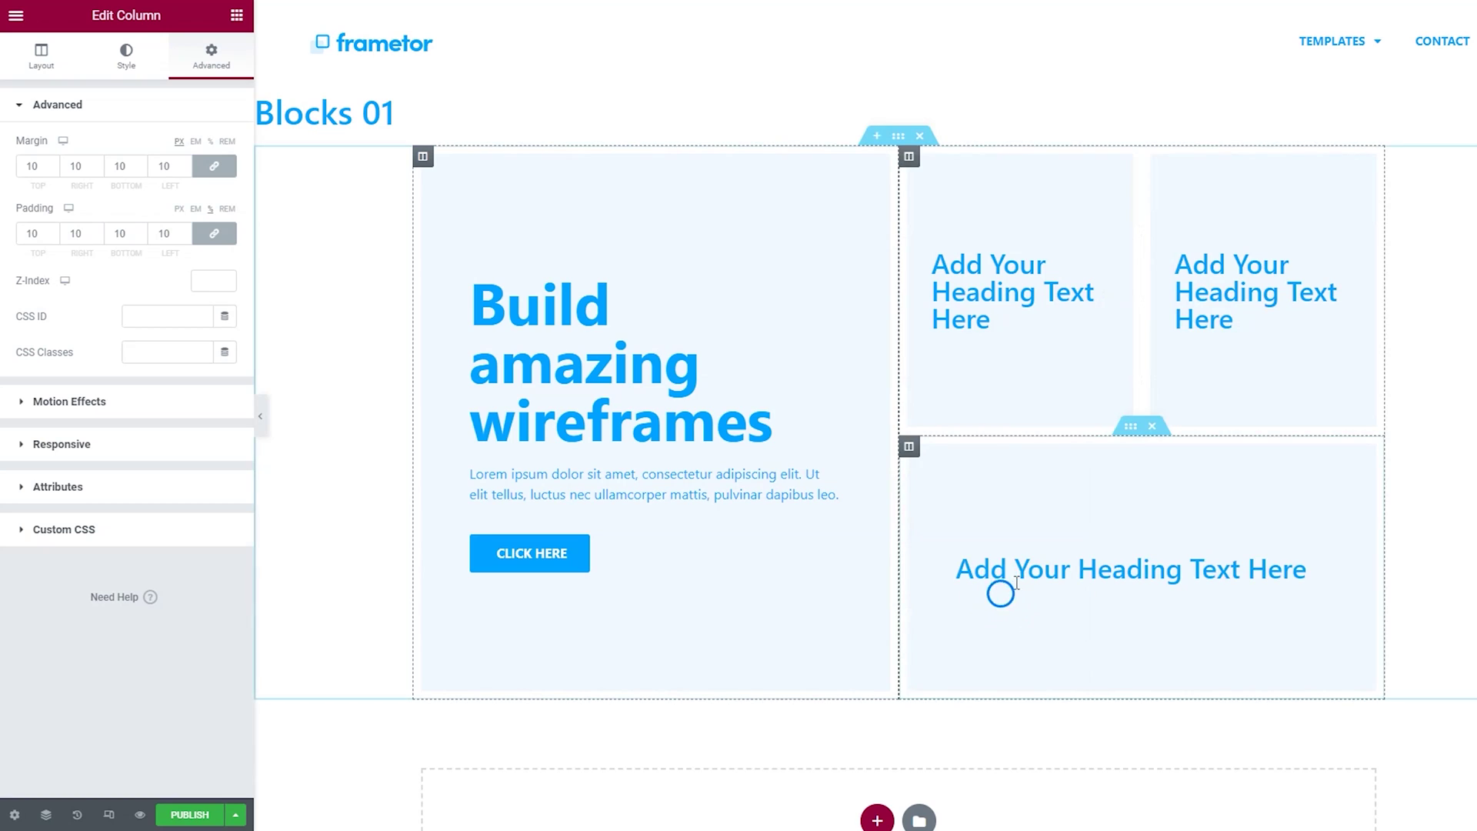
pyautogui.click(260, 422)
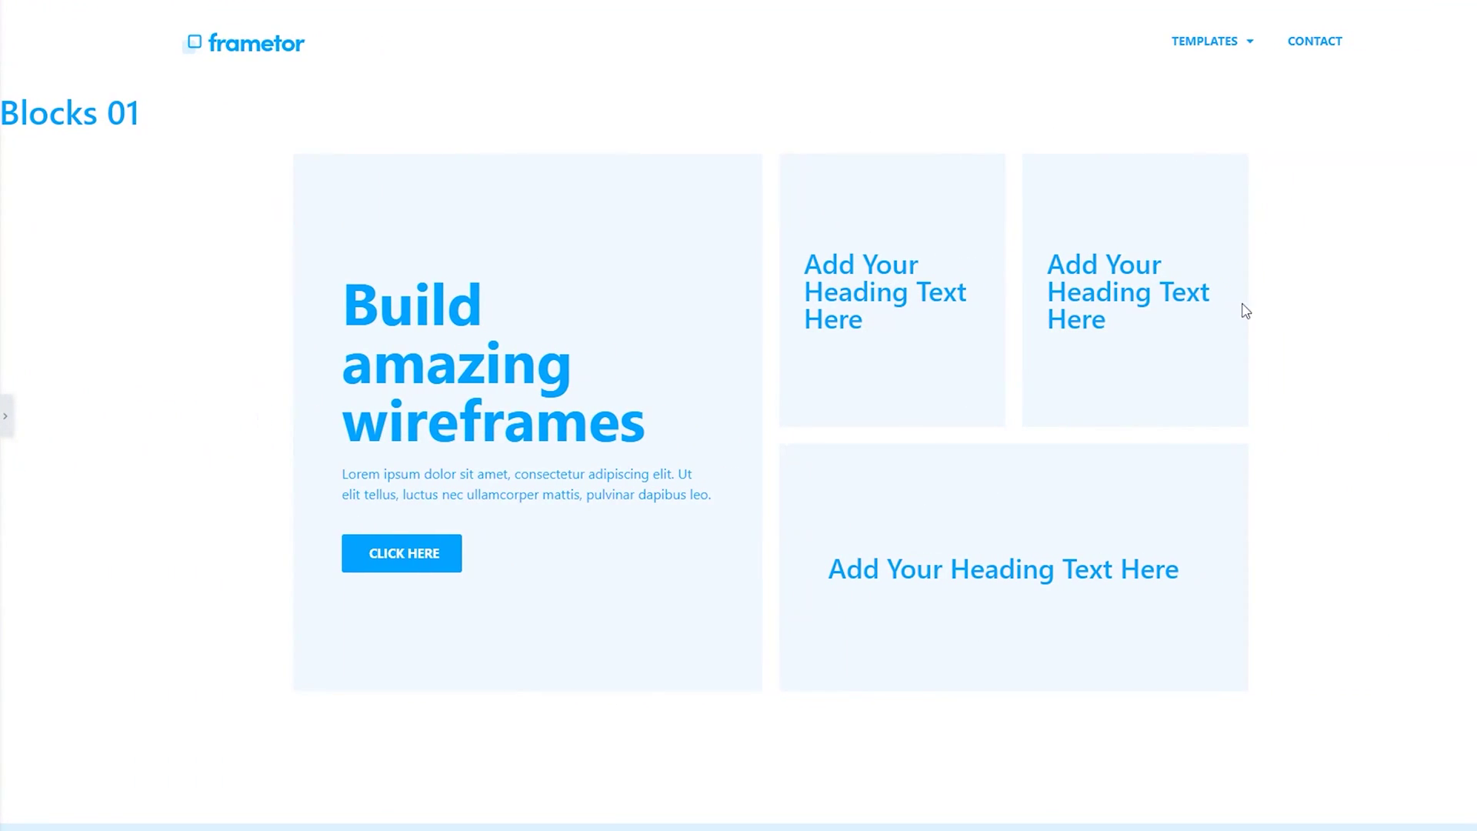
pyautogui.click(6, 416)
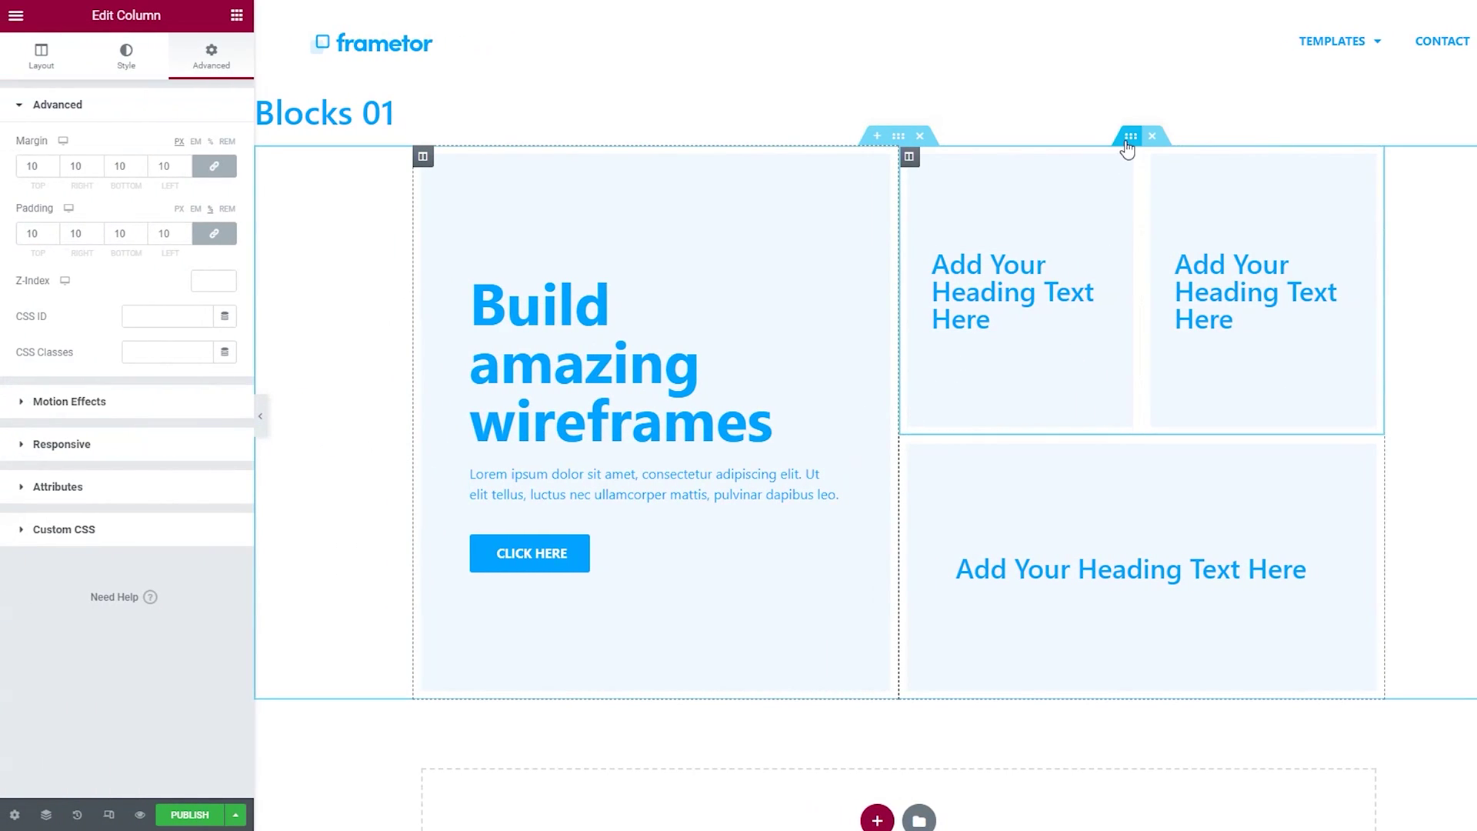
# Reduce the upper inner section's minimum height to 310 px and preview the block without the editing panel.
pyautogui.click(1129, 139)
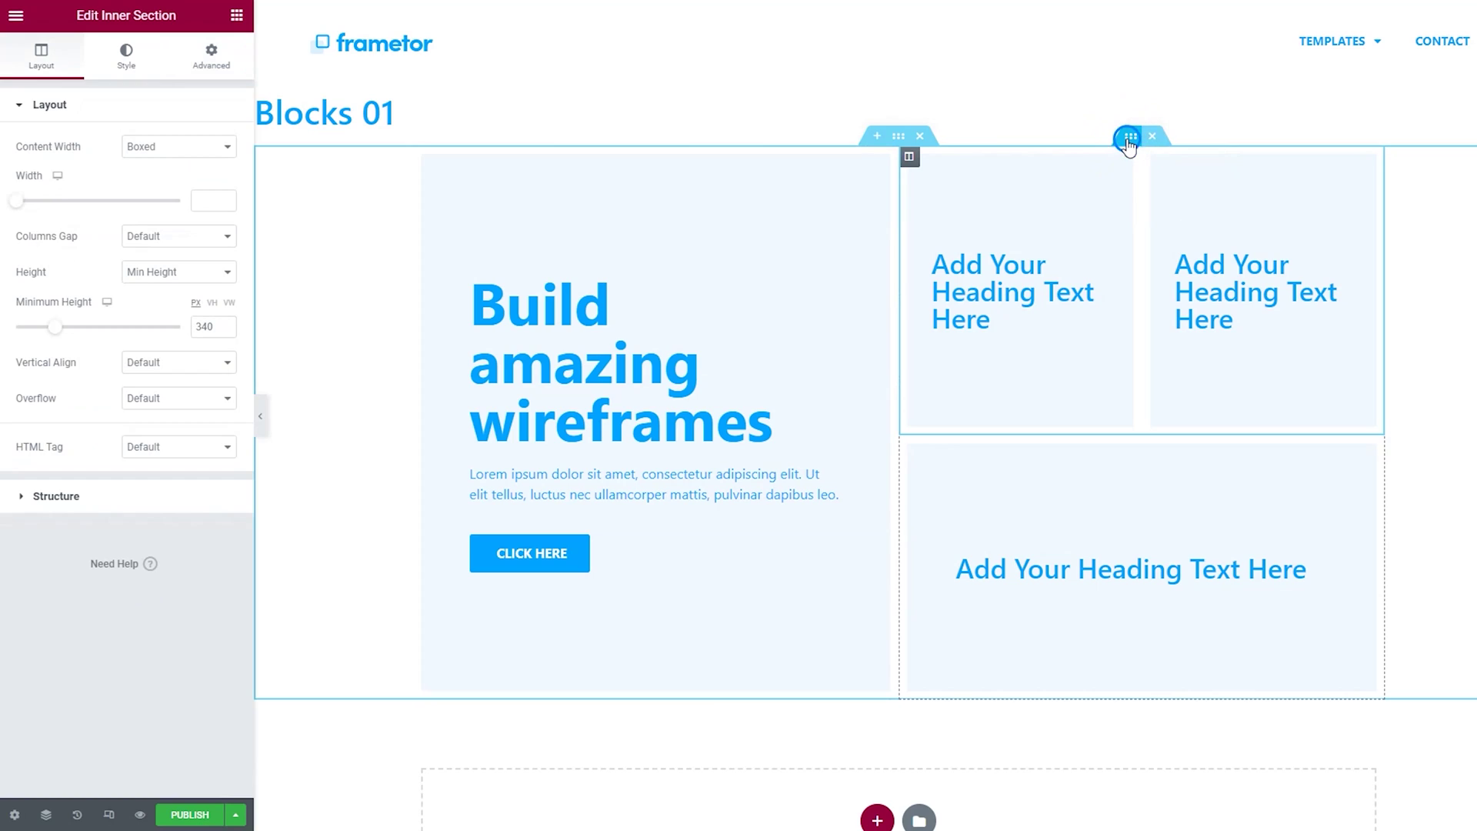
pyautogui.moveTo(56, 327); pyautogui.dragTo(51, 326)
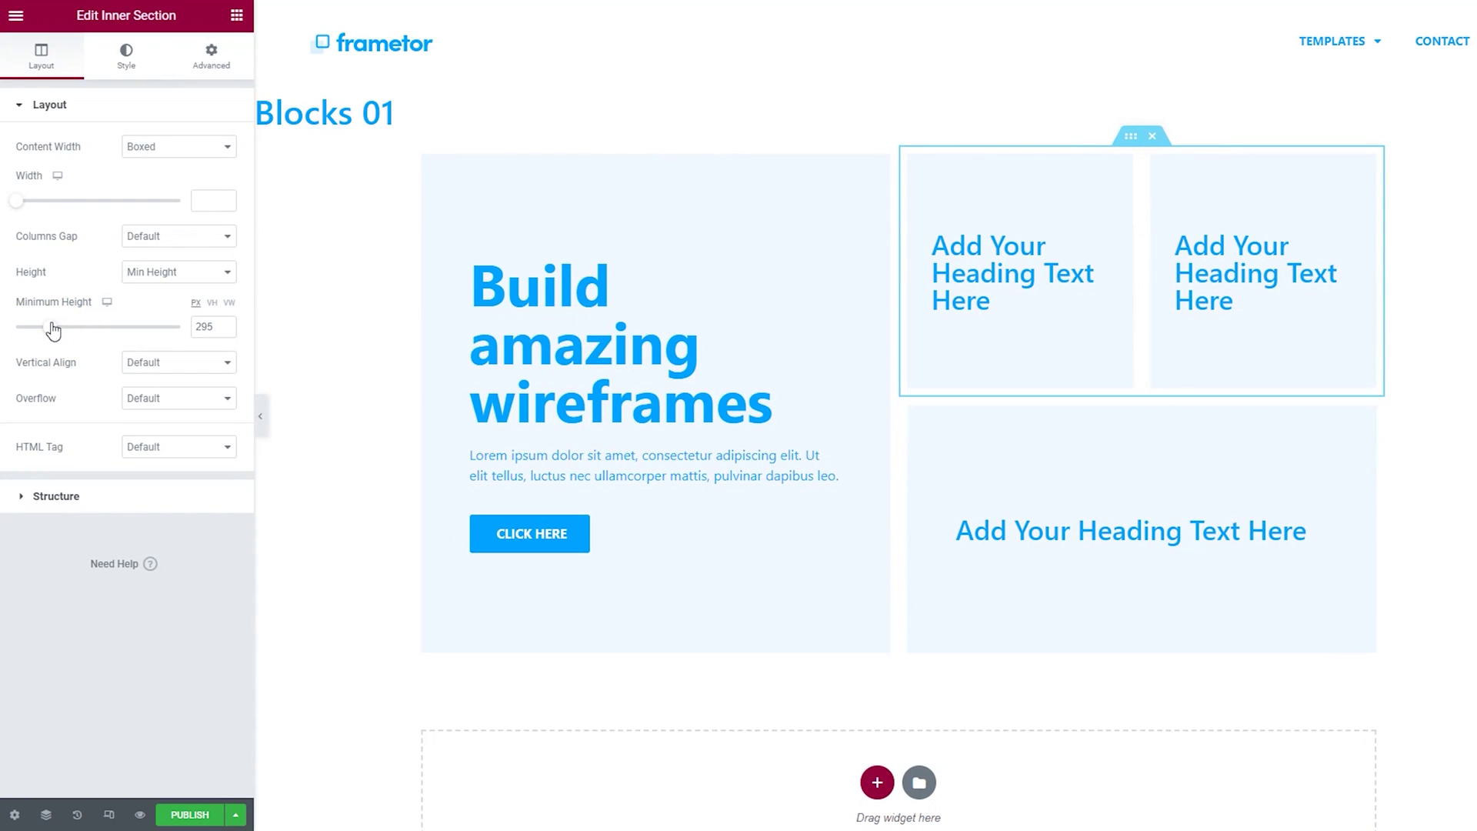
pyautogui.moveTo(53, 330); pyautogui.dragTo(54, 330)
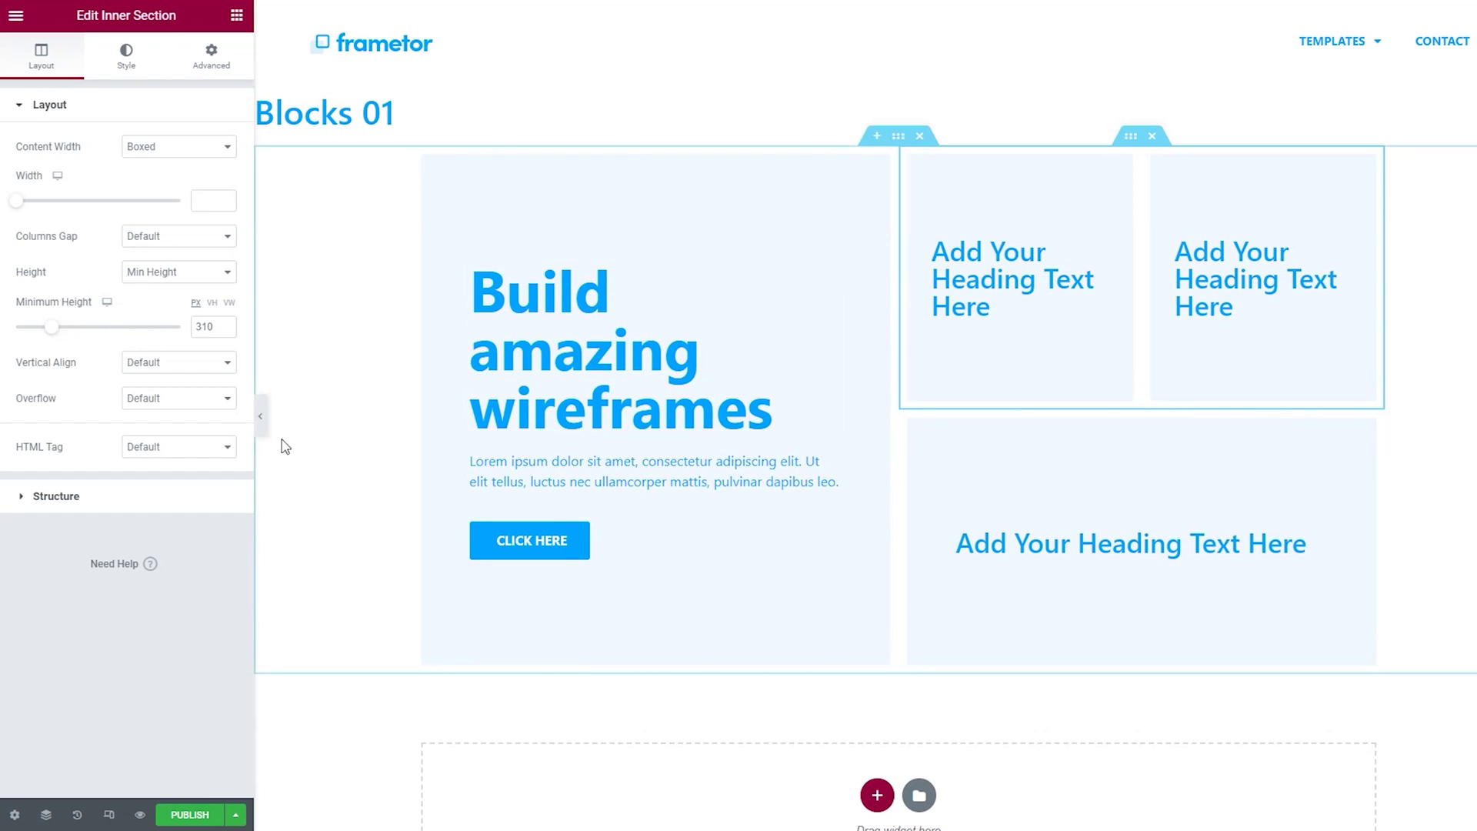
pyautogui.click(262, 419)
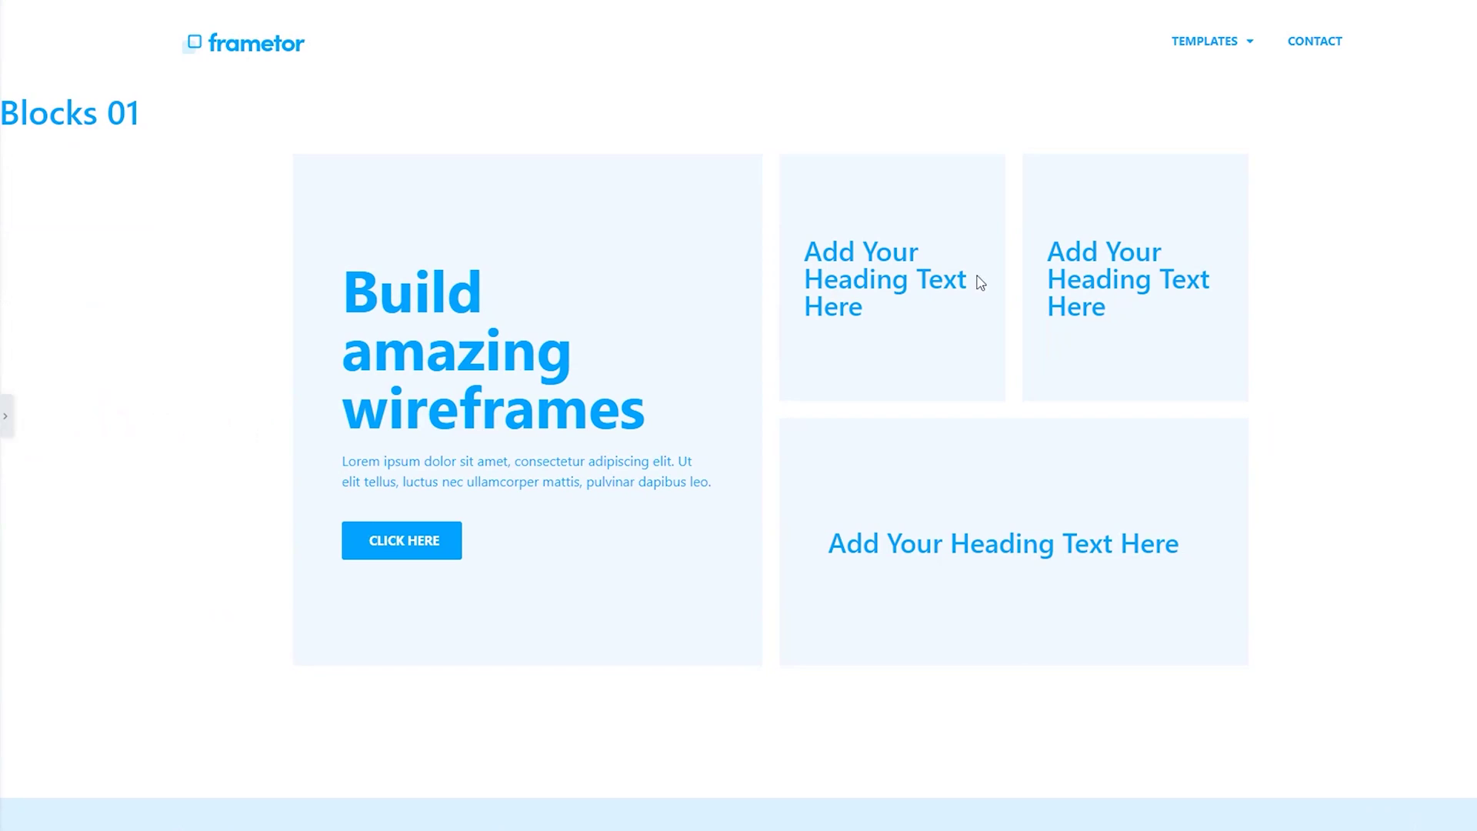
pyautogui.click(5, 419)
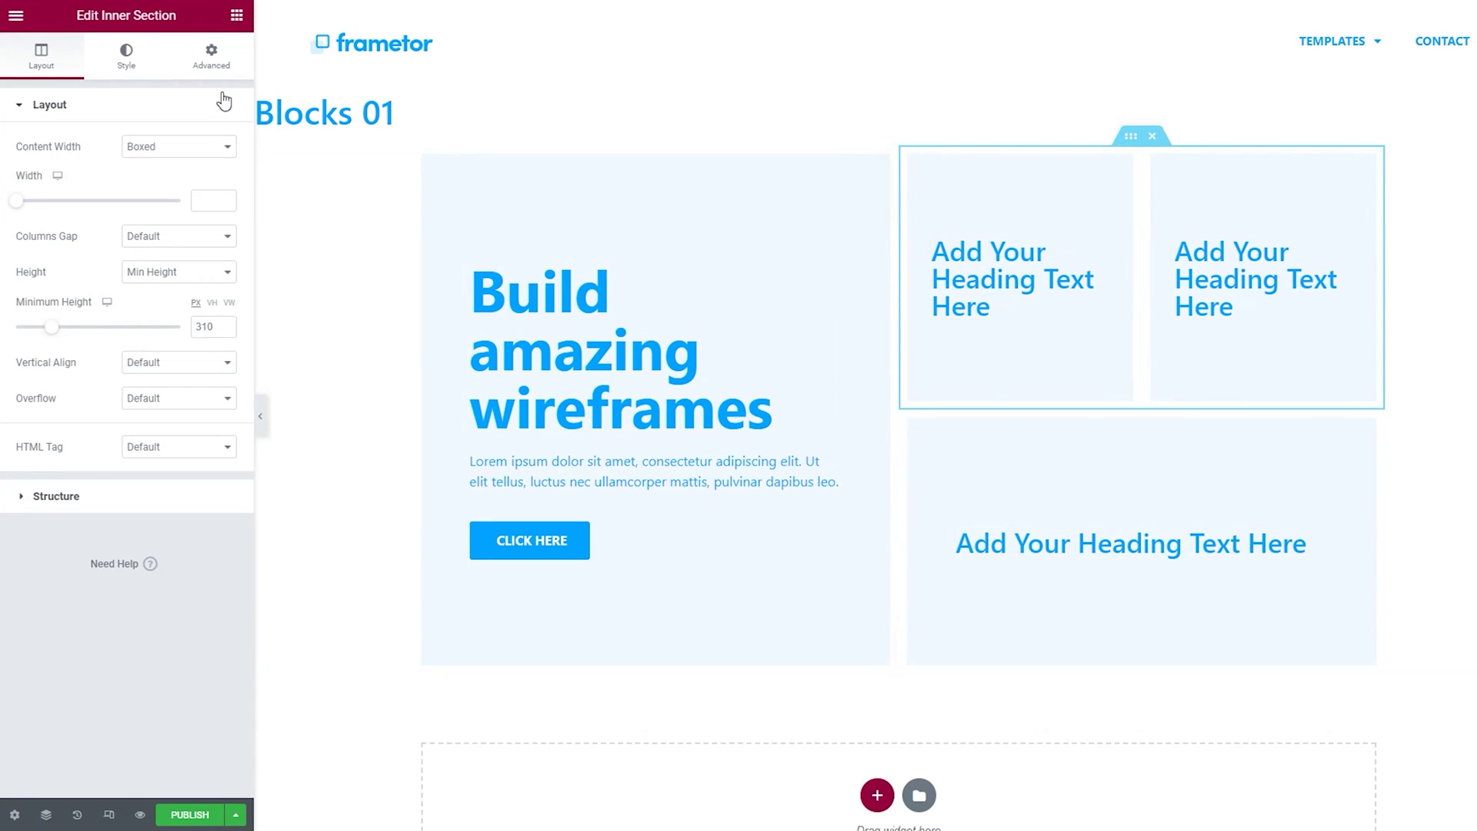
# Add a Text Editor widget below the heading in the wide lower box.
pyautogui.click(236, 17)
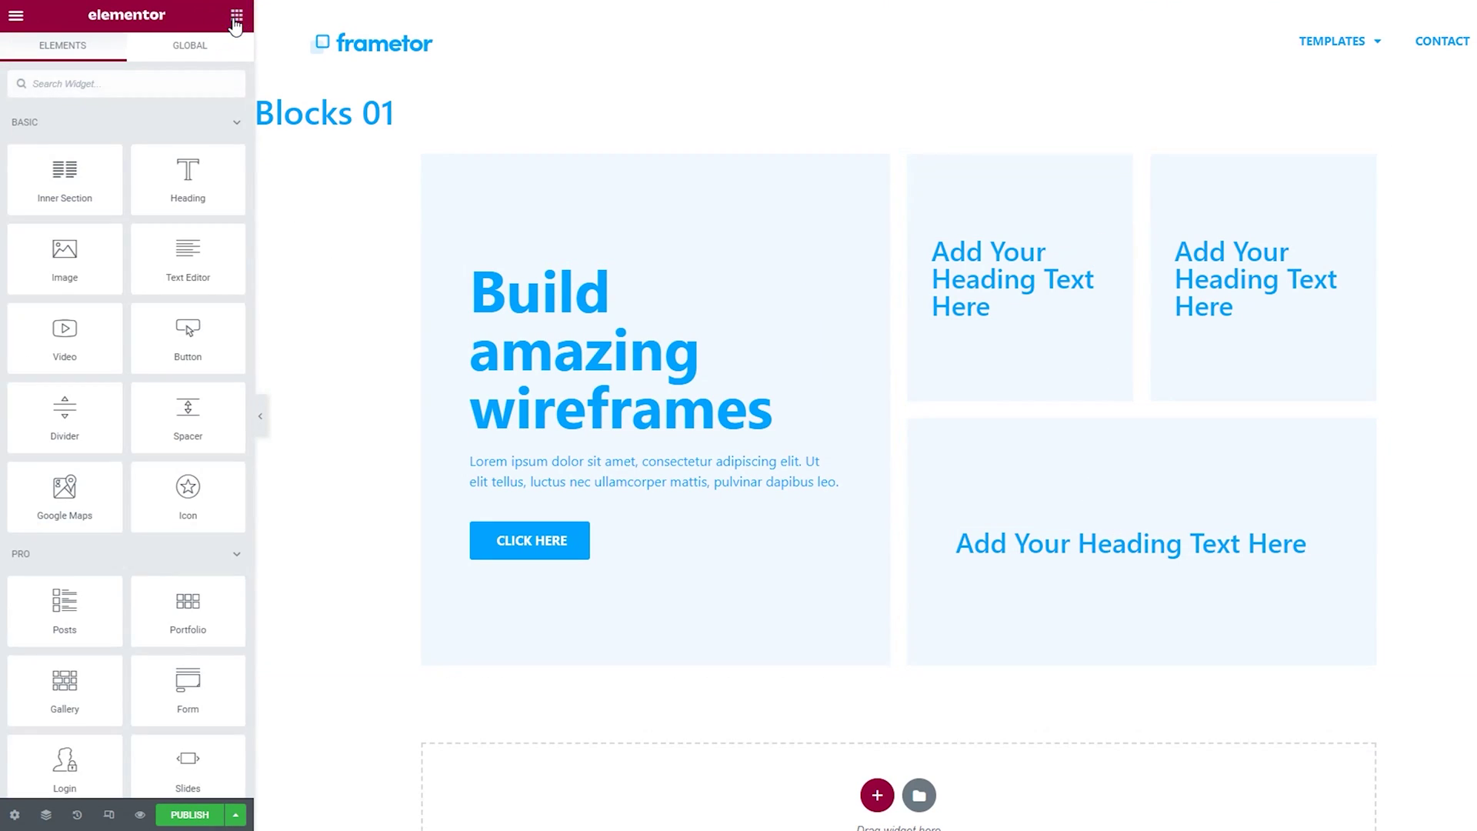
pyautogui.moveTo(185, 254); pyautogui.dragTo(1153, 566)
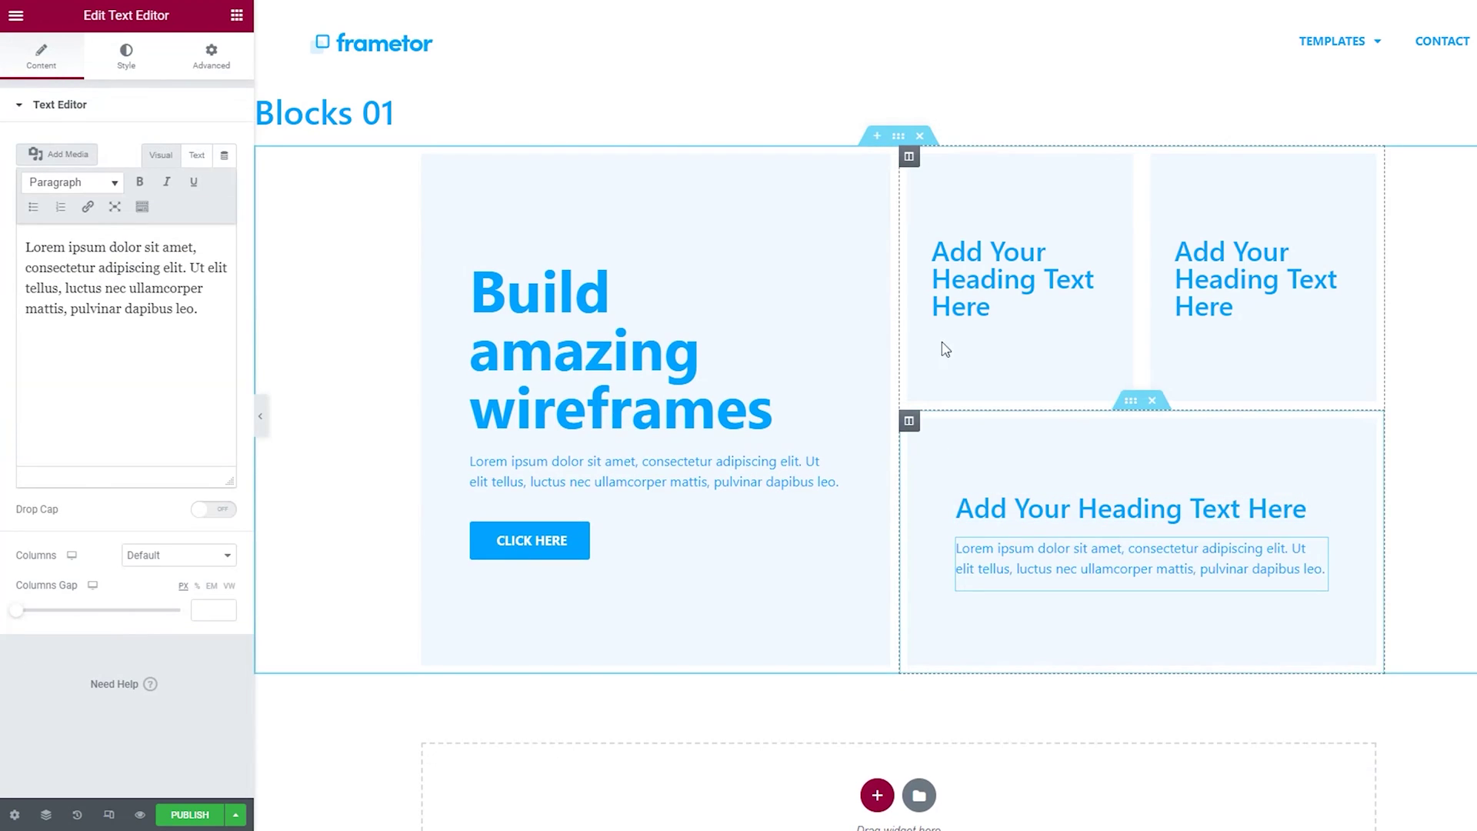
# Change the first upper box's heading text to "I love cats".
pyautogui.click(1098, 249)
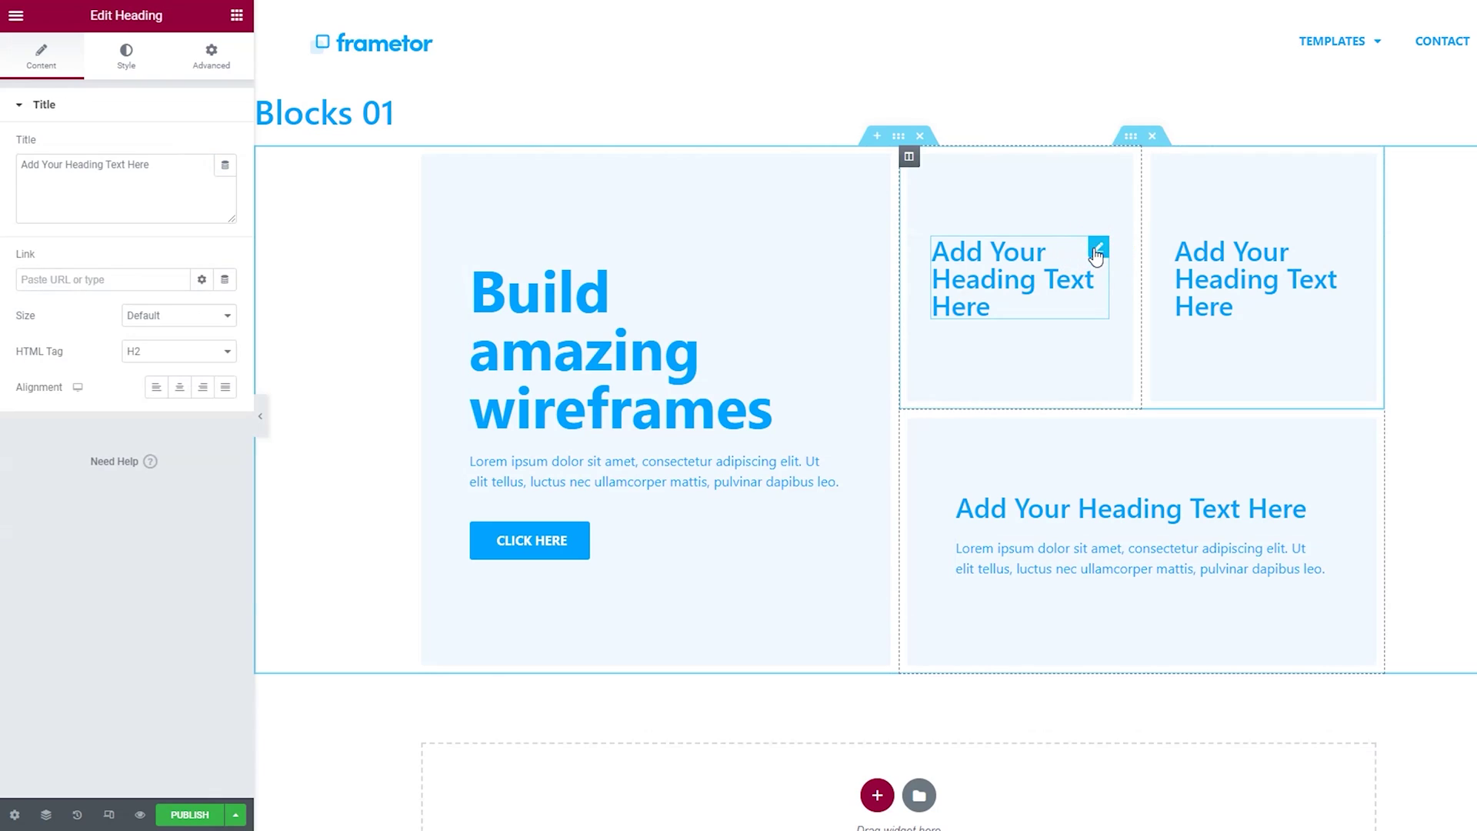
pyautogui.moveTo(153, 166); pyautogui.dragTo(19, 168)
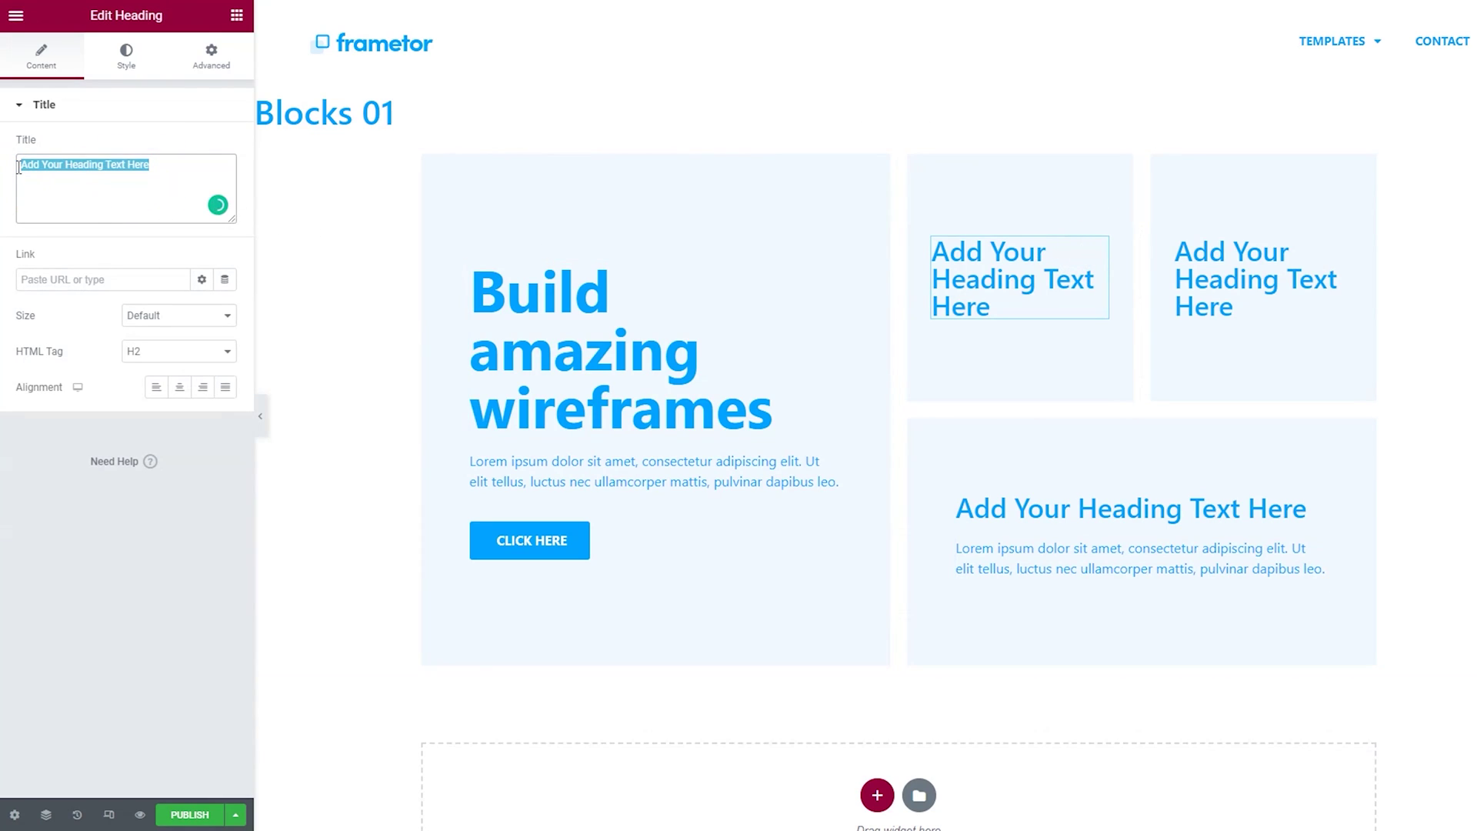
pyautogui.write('I love cats')
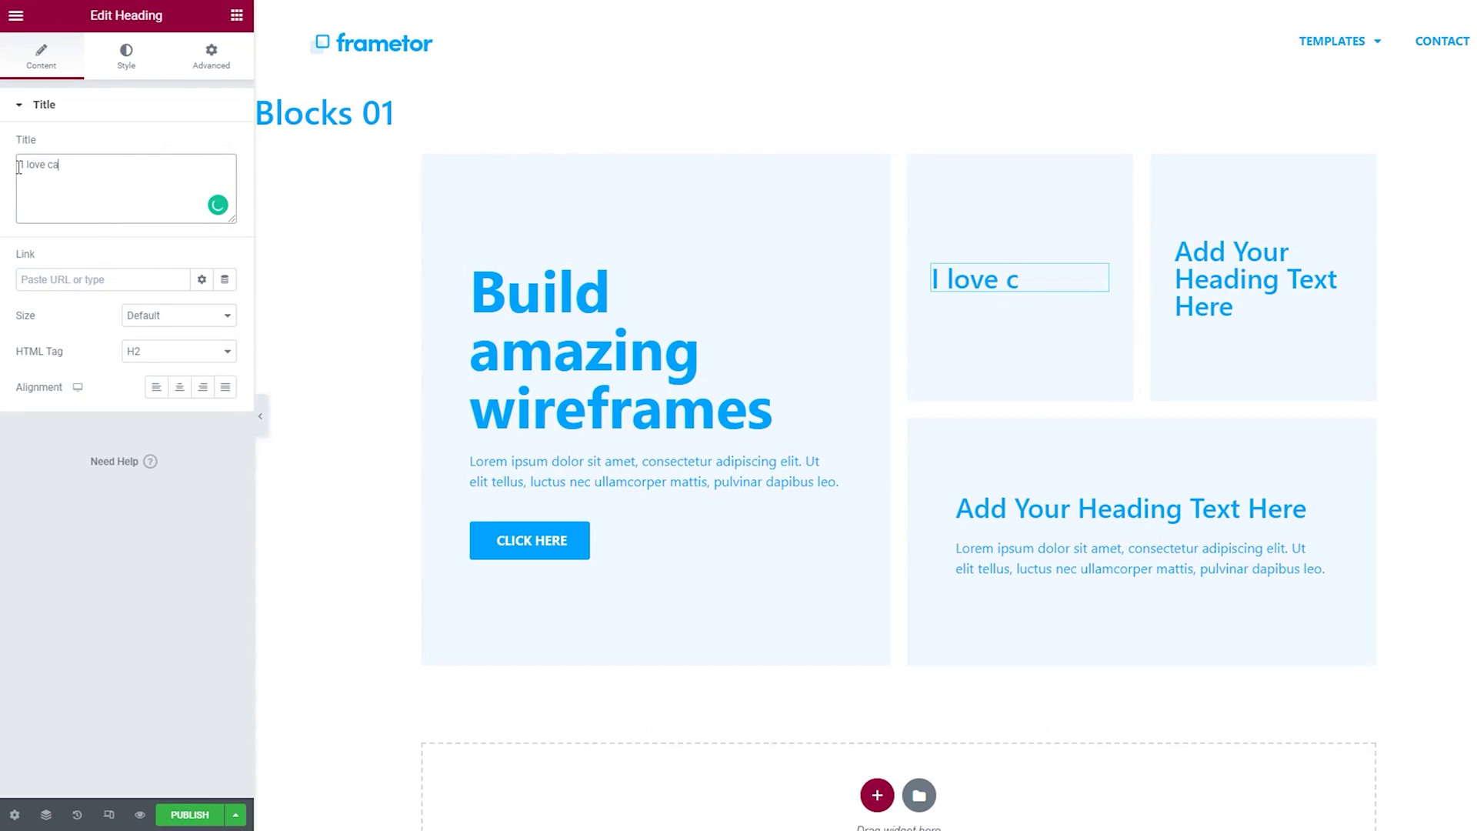
# Set the "I love cats" heading's typography to weight 800 and size 61 px.
pyautogui.click(126, 55)
pyautogui.click(225, 185)
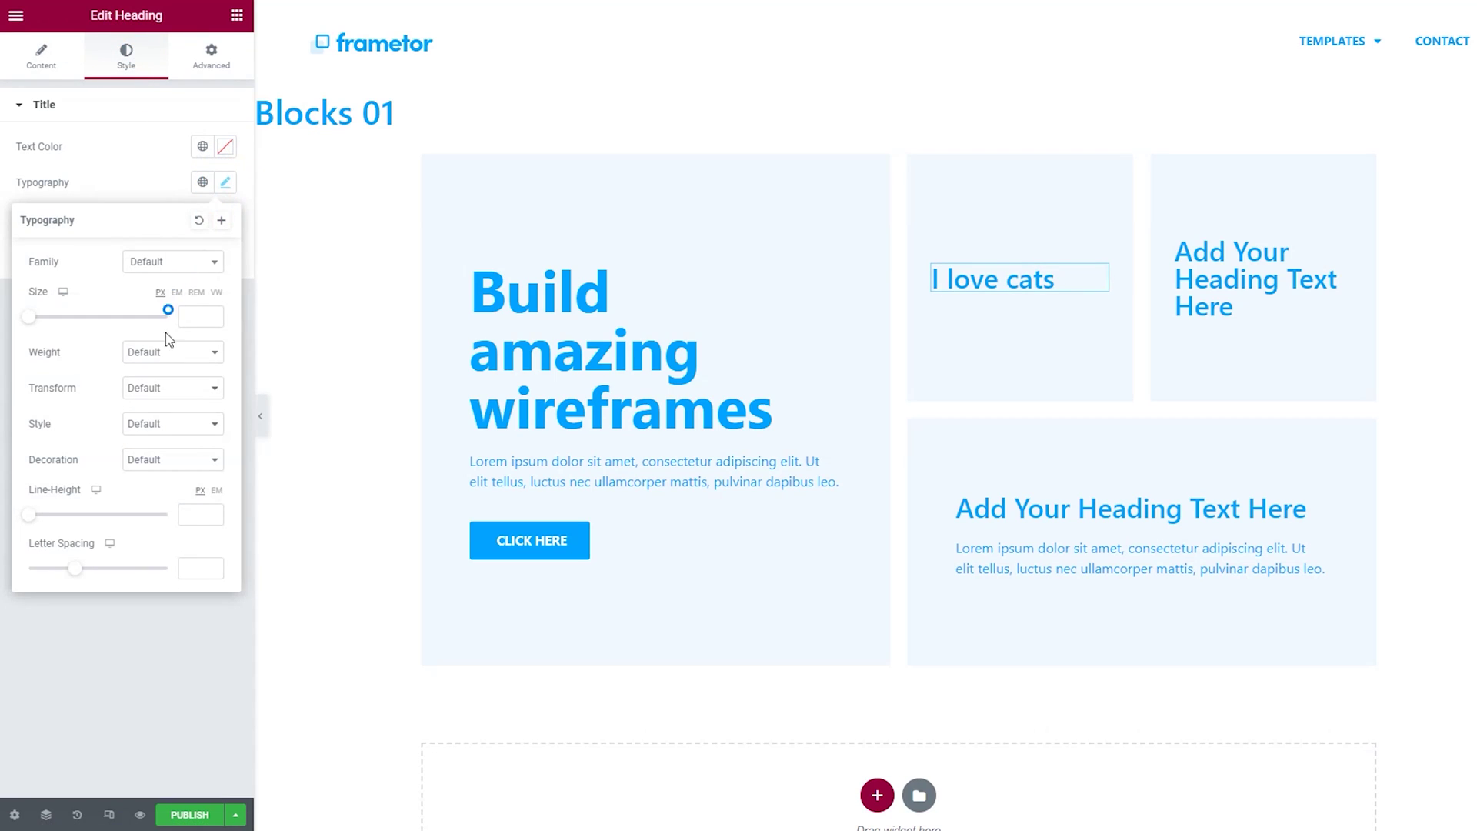
pyautogui.click(177, 387)
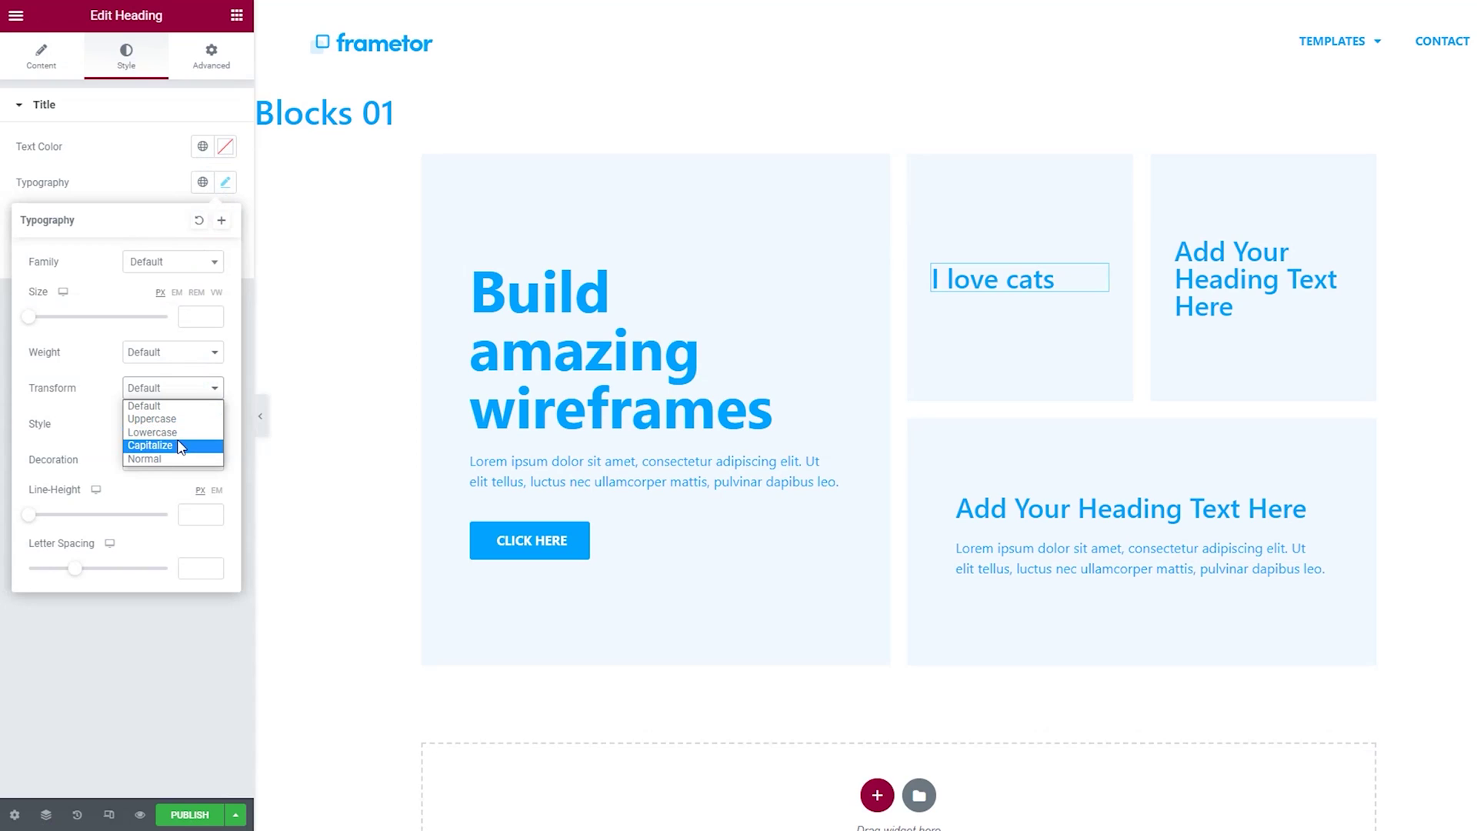
pyautogui.click(162, 352)
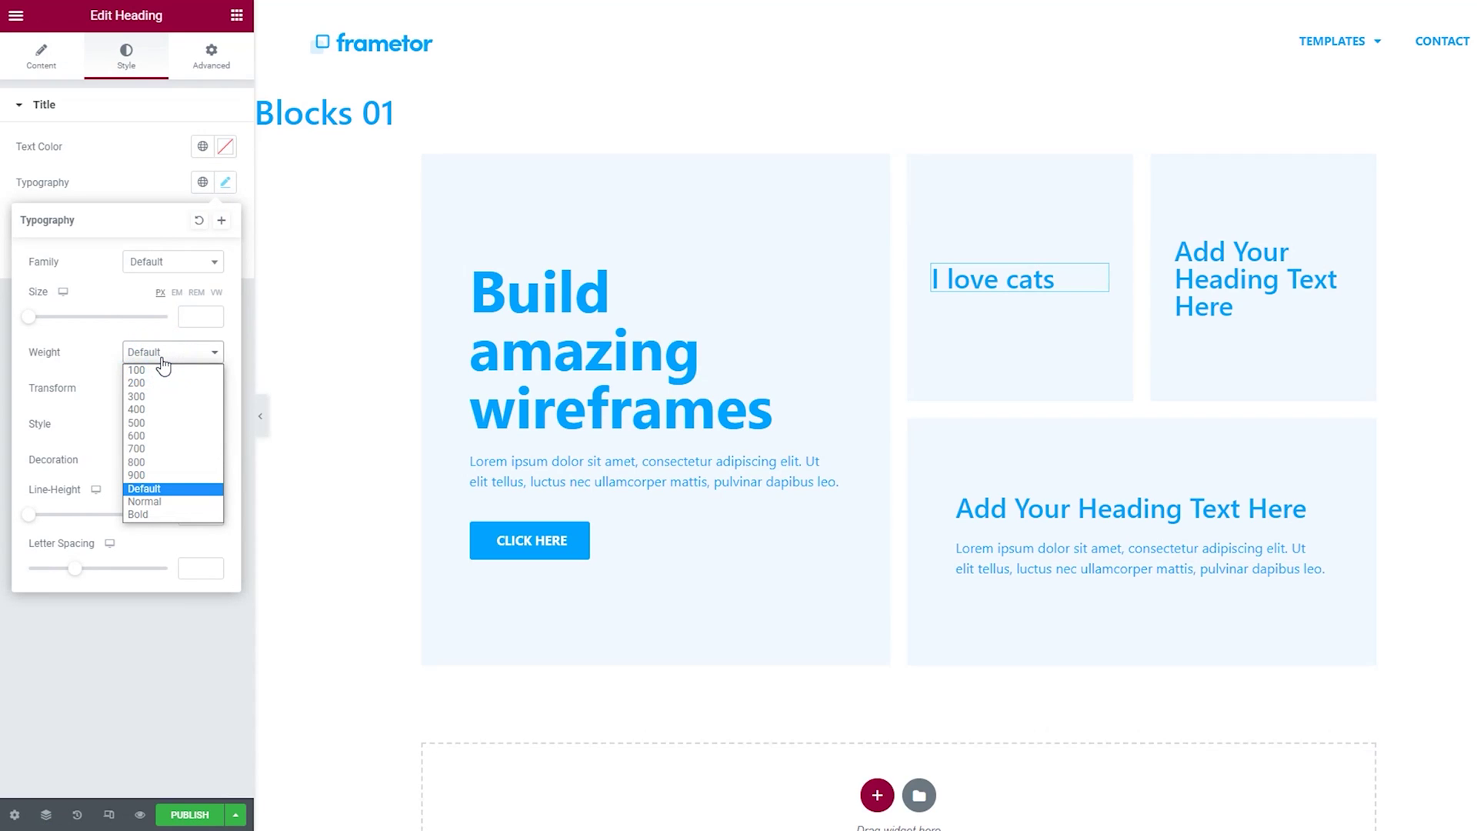
pyautogui.click(173, 461)
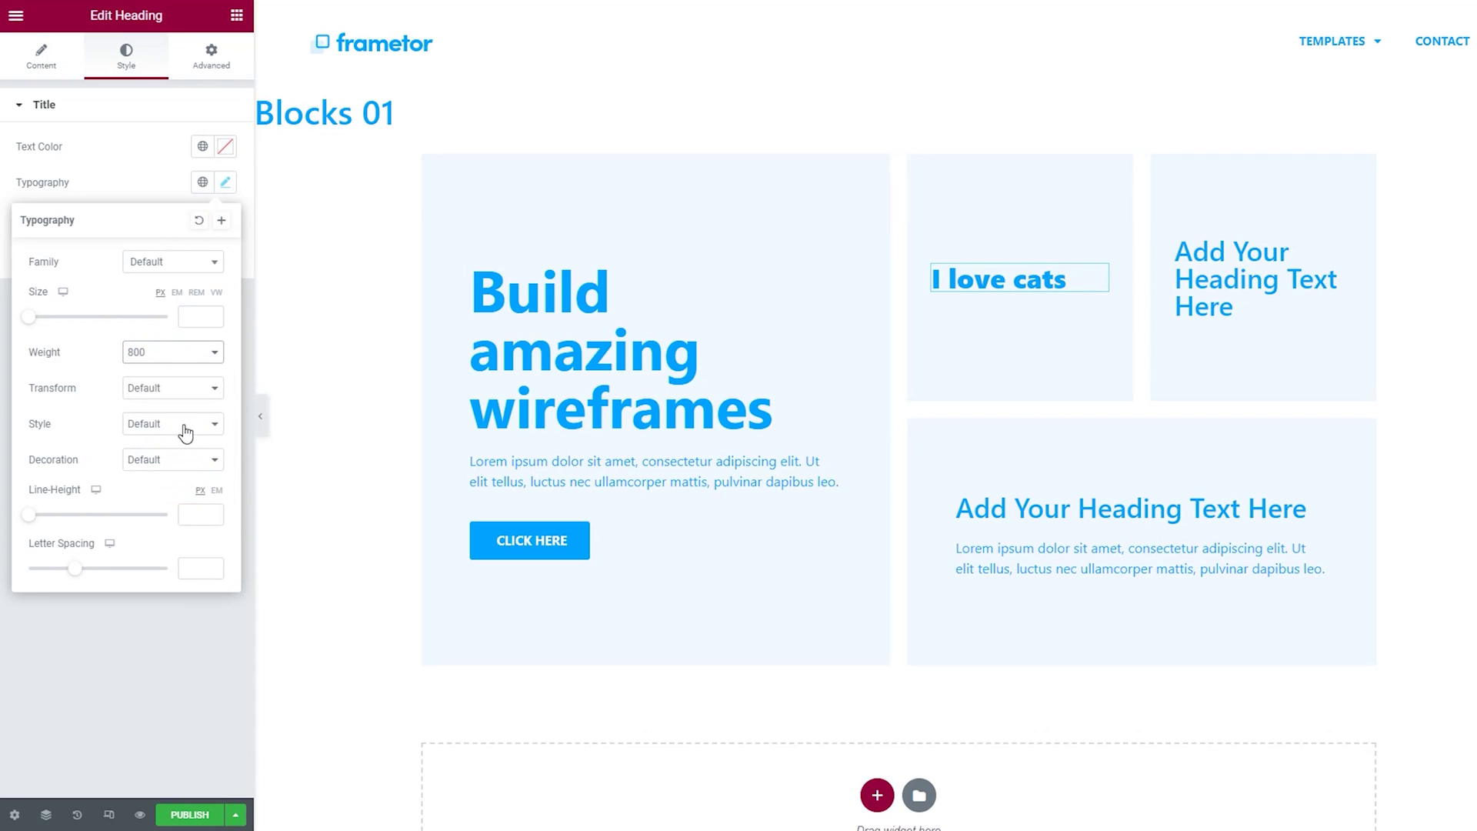
pyautogui.moveTo(27, 321); pyautogui.dragTo(69, 324)
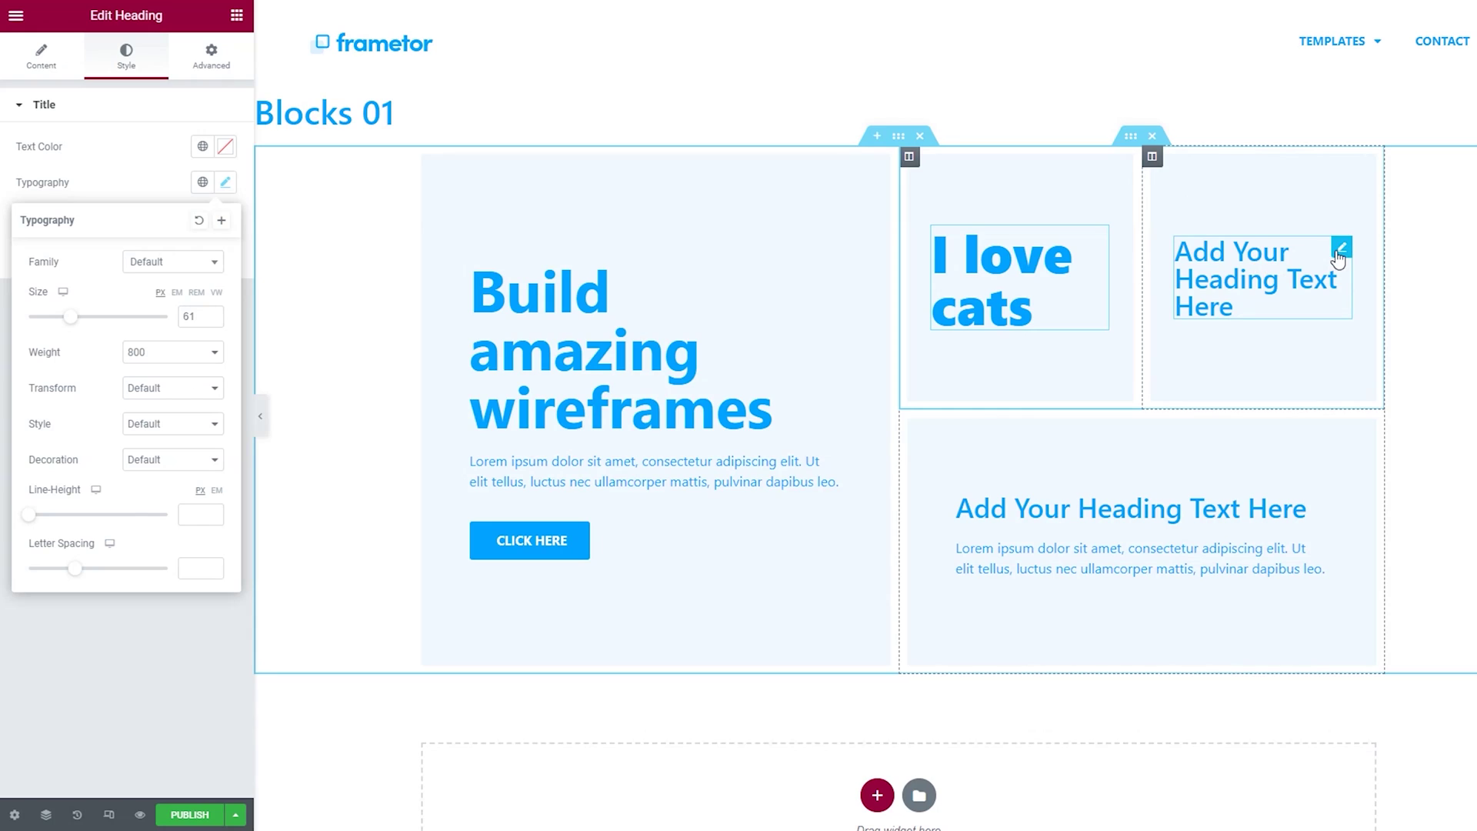
# Change the second upper box's heading text to "Drink coffee every morning".
pyautogui.click(1339, 250)
pyautogui.moveTo(165, 176); pyautogui.dragTo(4, 176)
pyautogui.write('Drink coffee')
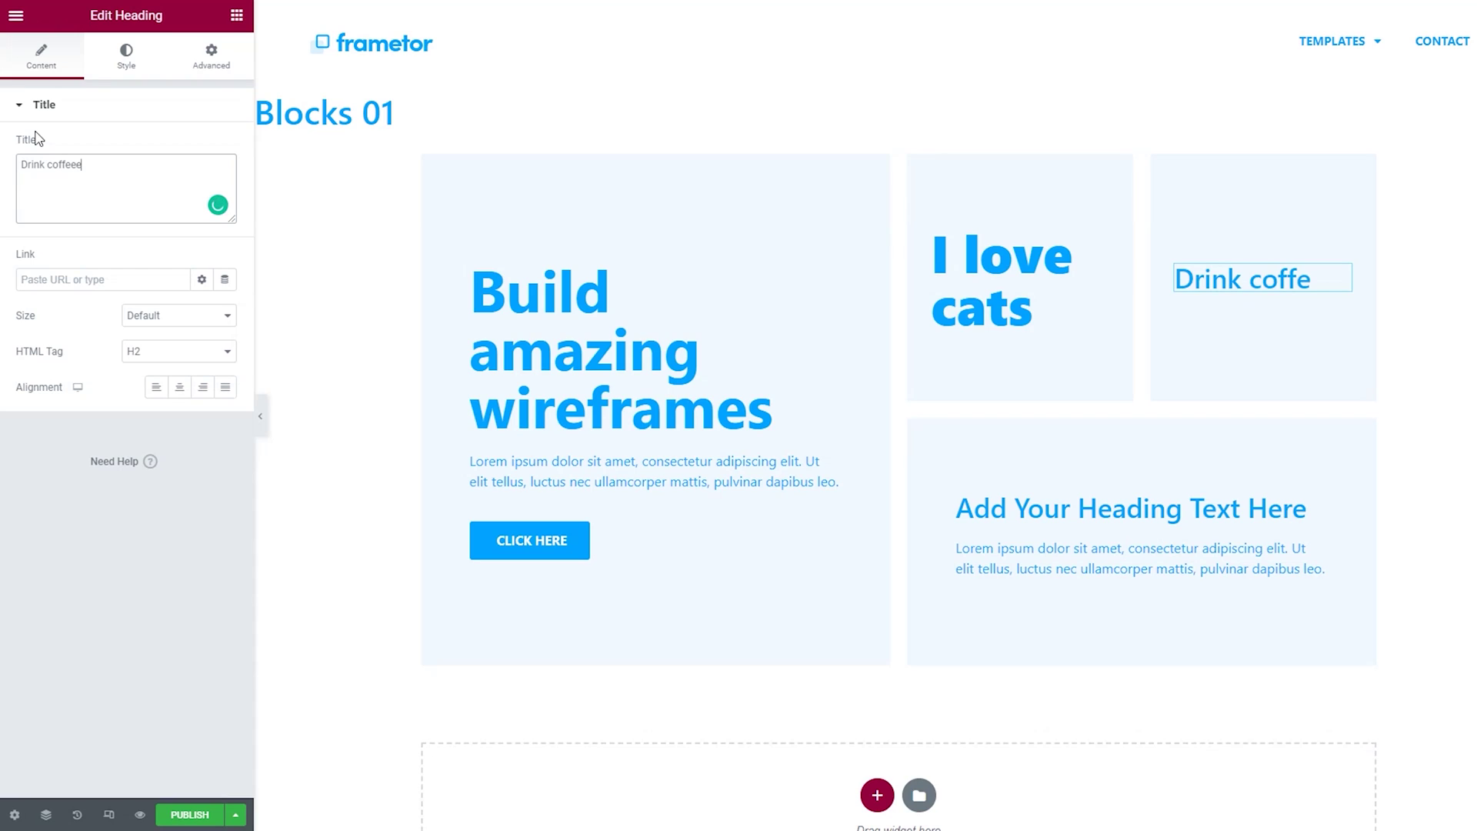
pyautogui.write(' every')
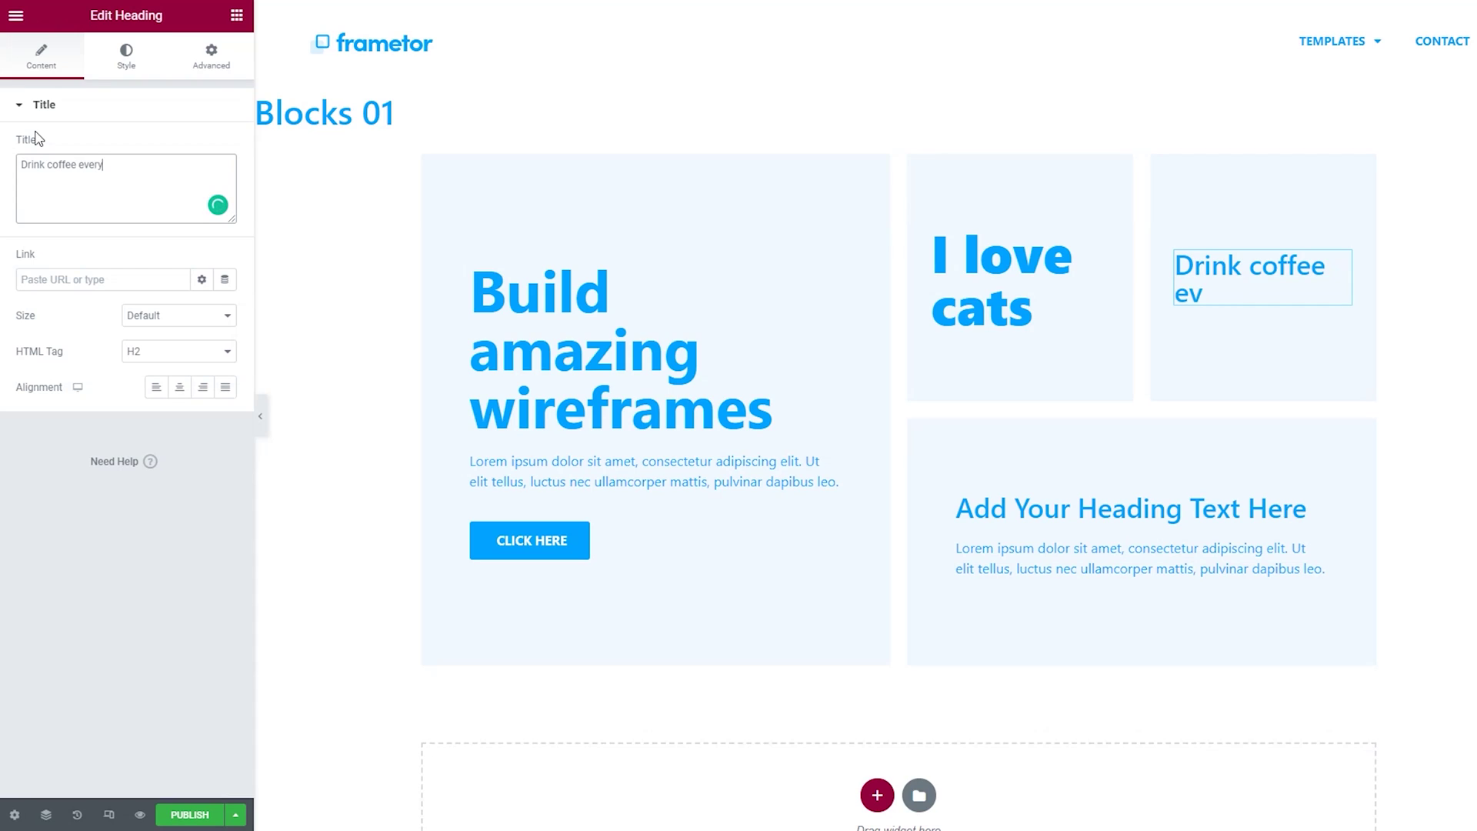
pyautogui.write(' mornin')
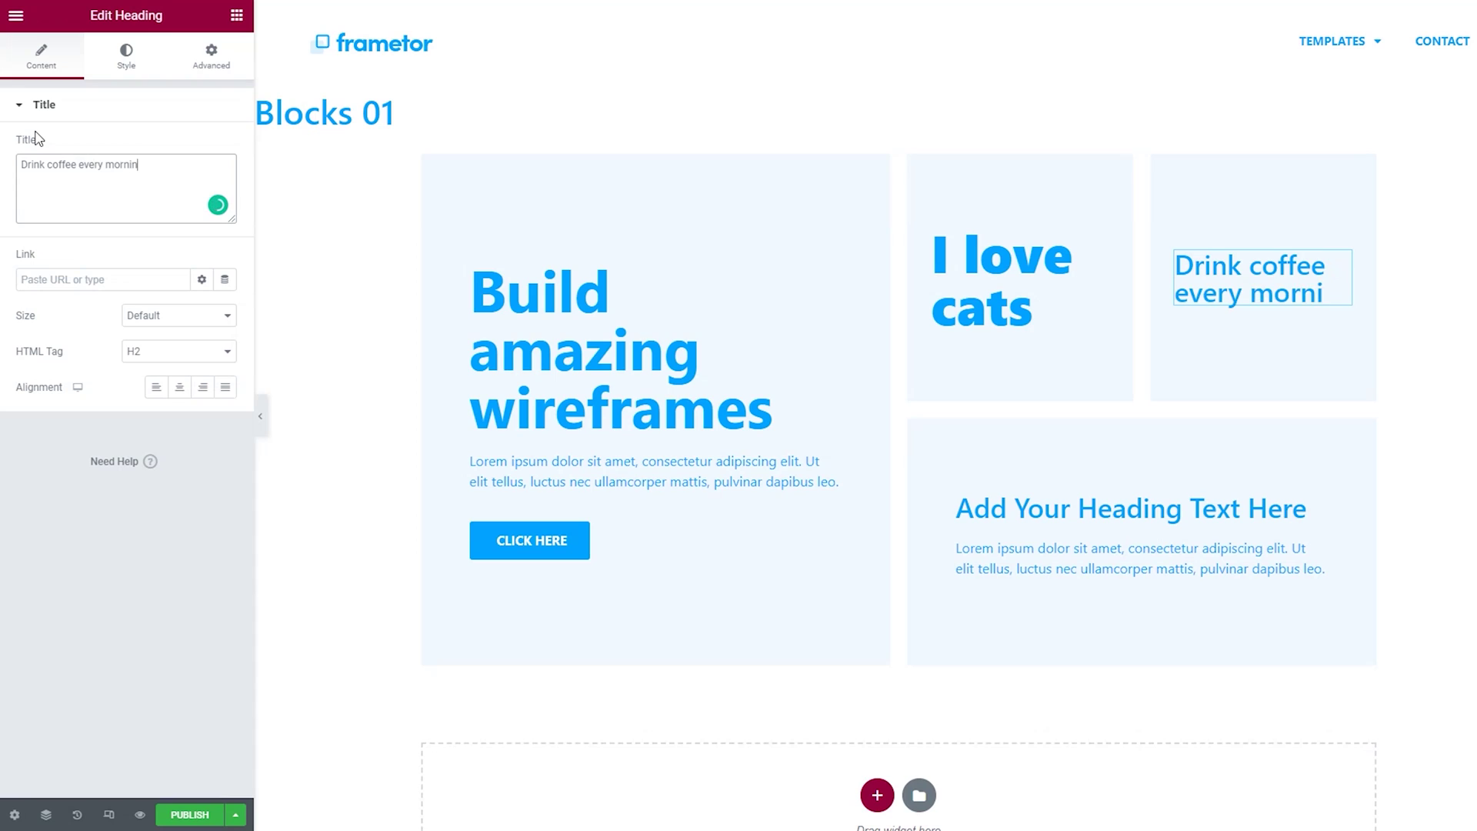
pyautogui.write('g')
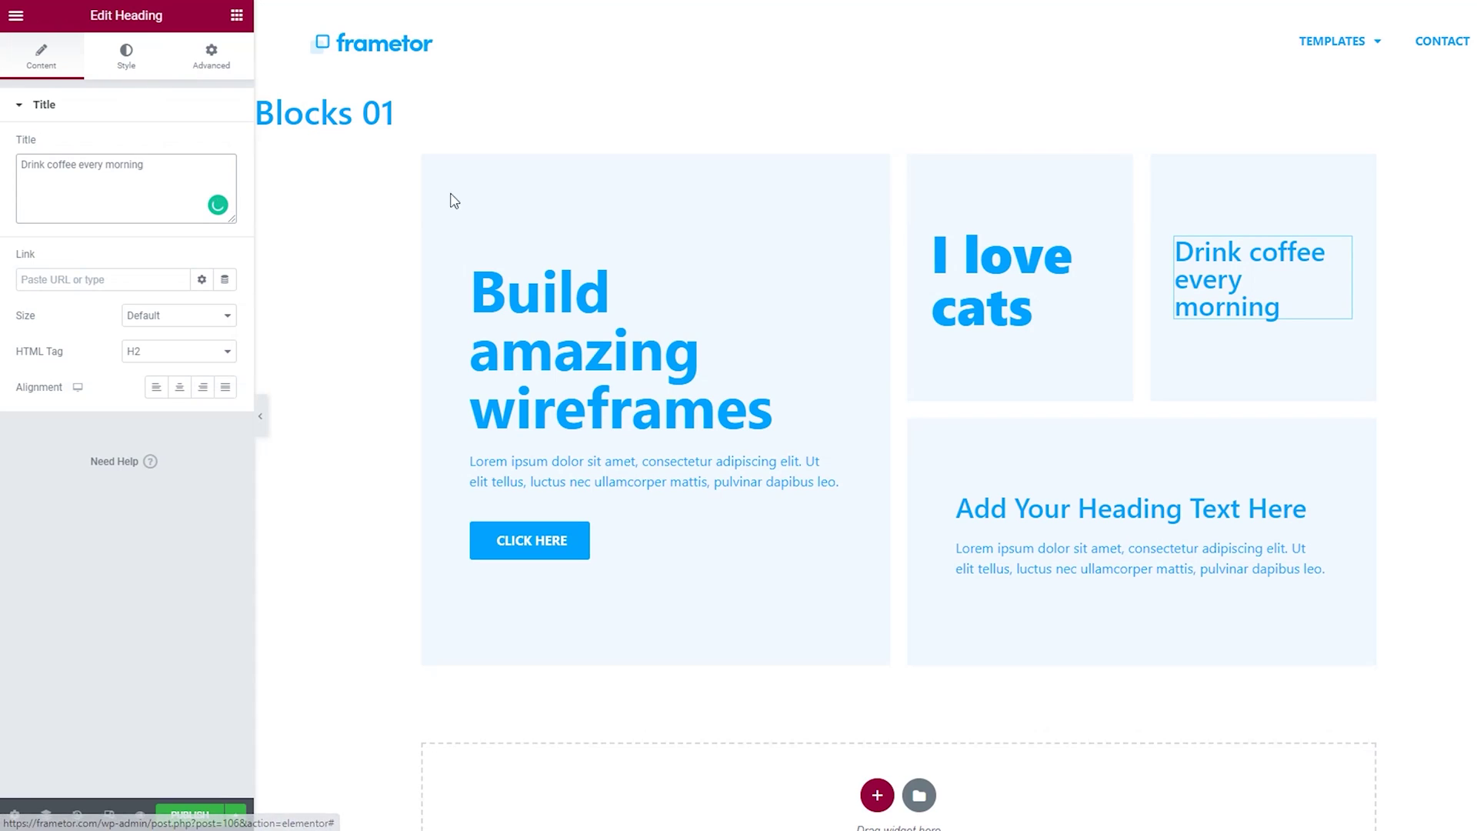
# Set the background of the column holding the "Drink coffee every morning" heading to the Primary global color.
pyautogui.click(1151, 157)
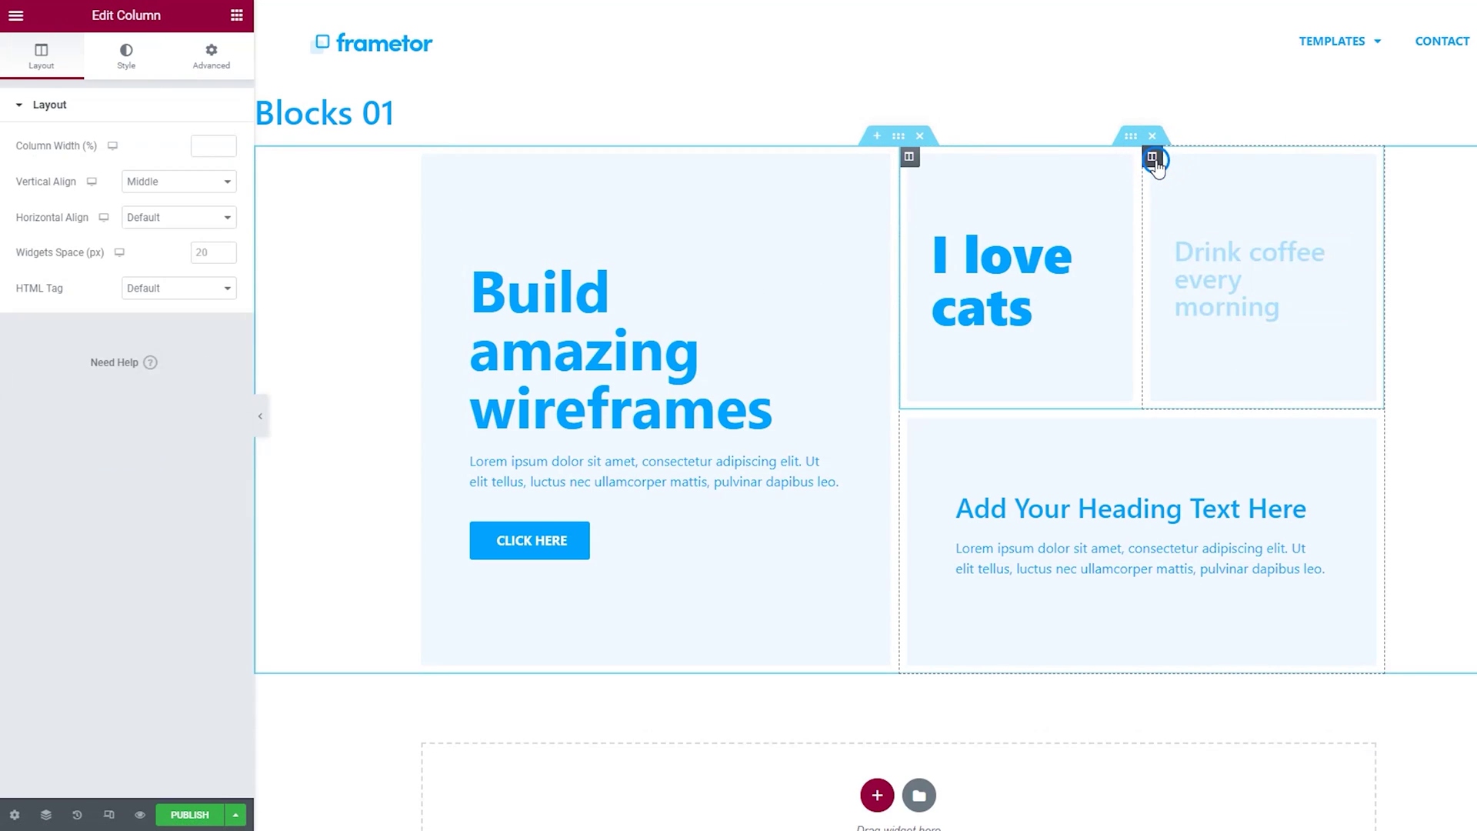
pyautogui.click(126, 54)
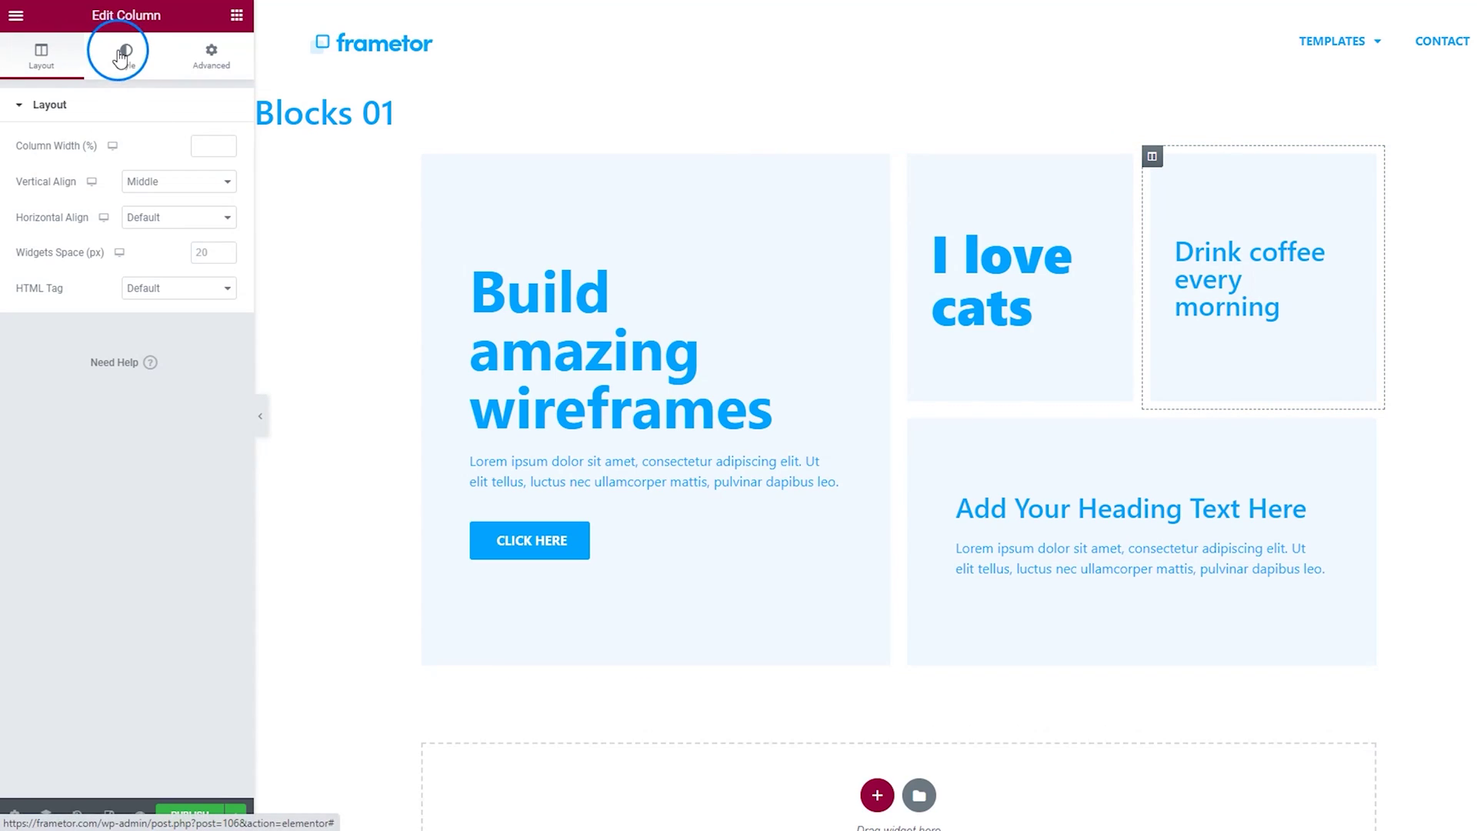
pyautogui.click(202, 220)
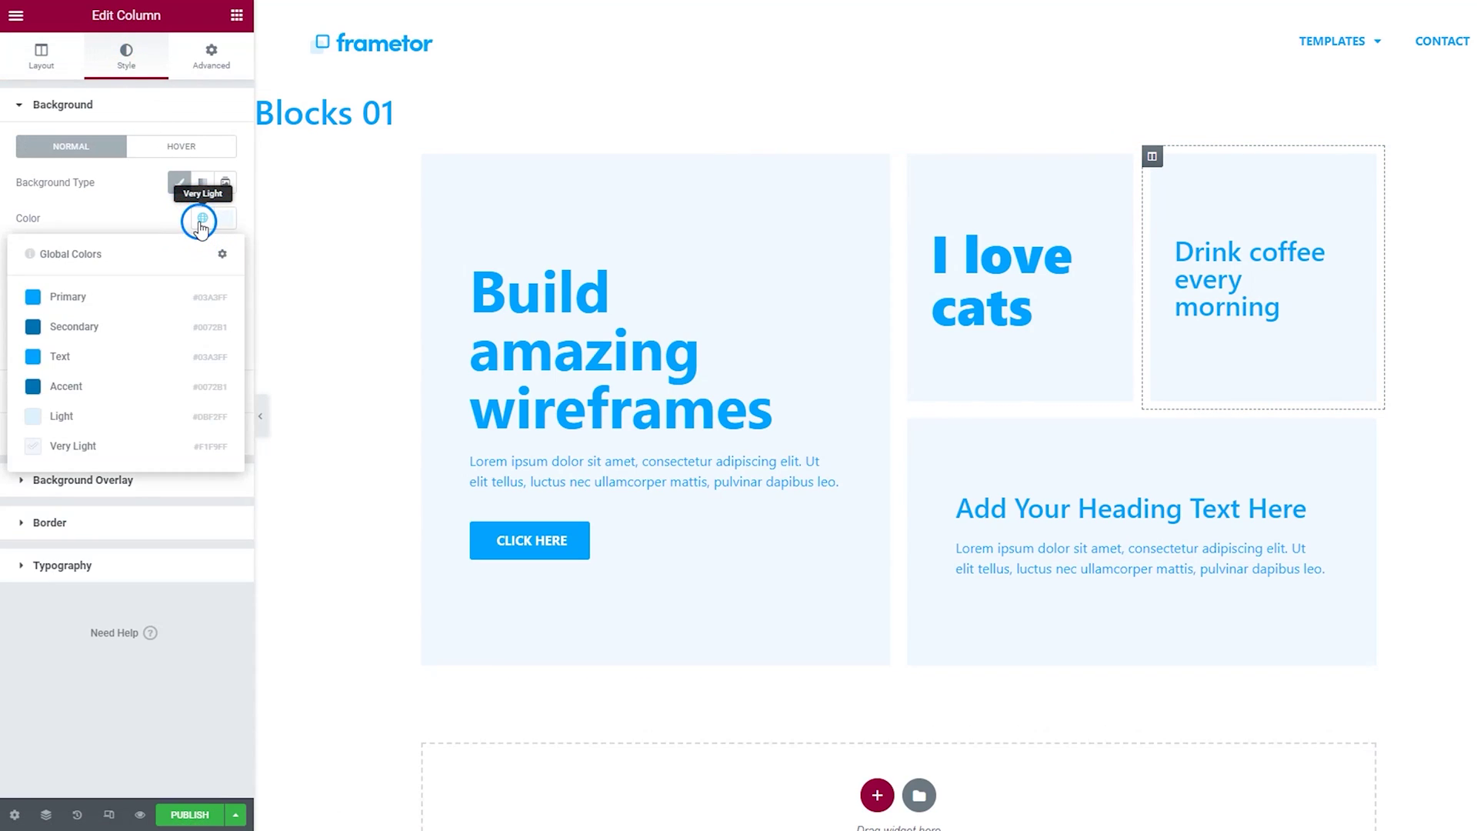
pyautogui.click(84, 298)
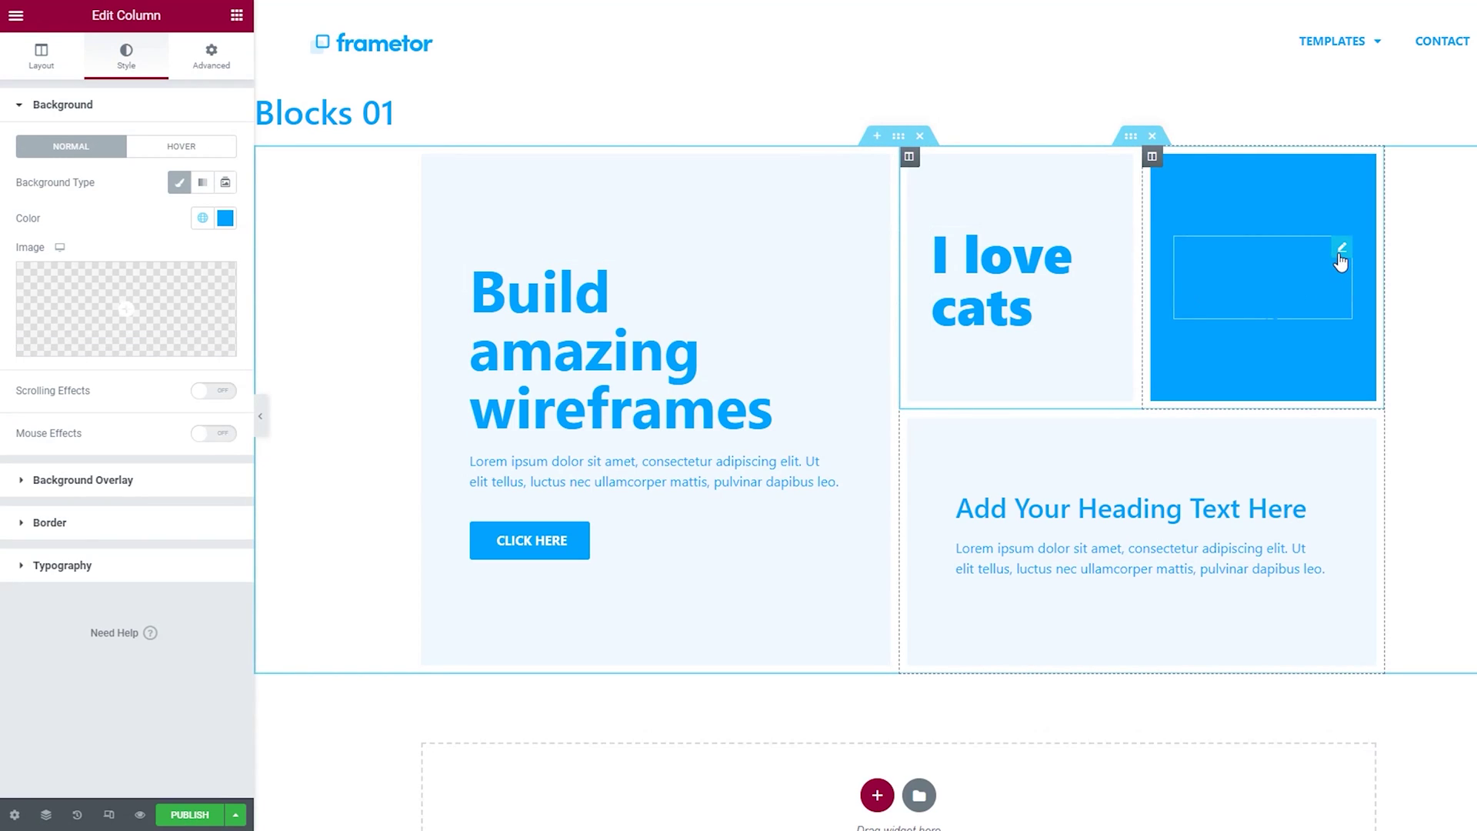
# Set the text color of the "Drink coffee every morning" heading to white, #FFFFFF.
pyautogui.click(1341, 248)
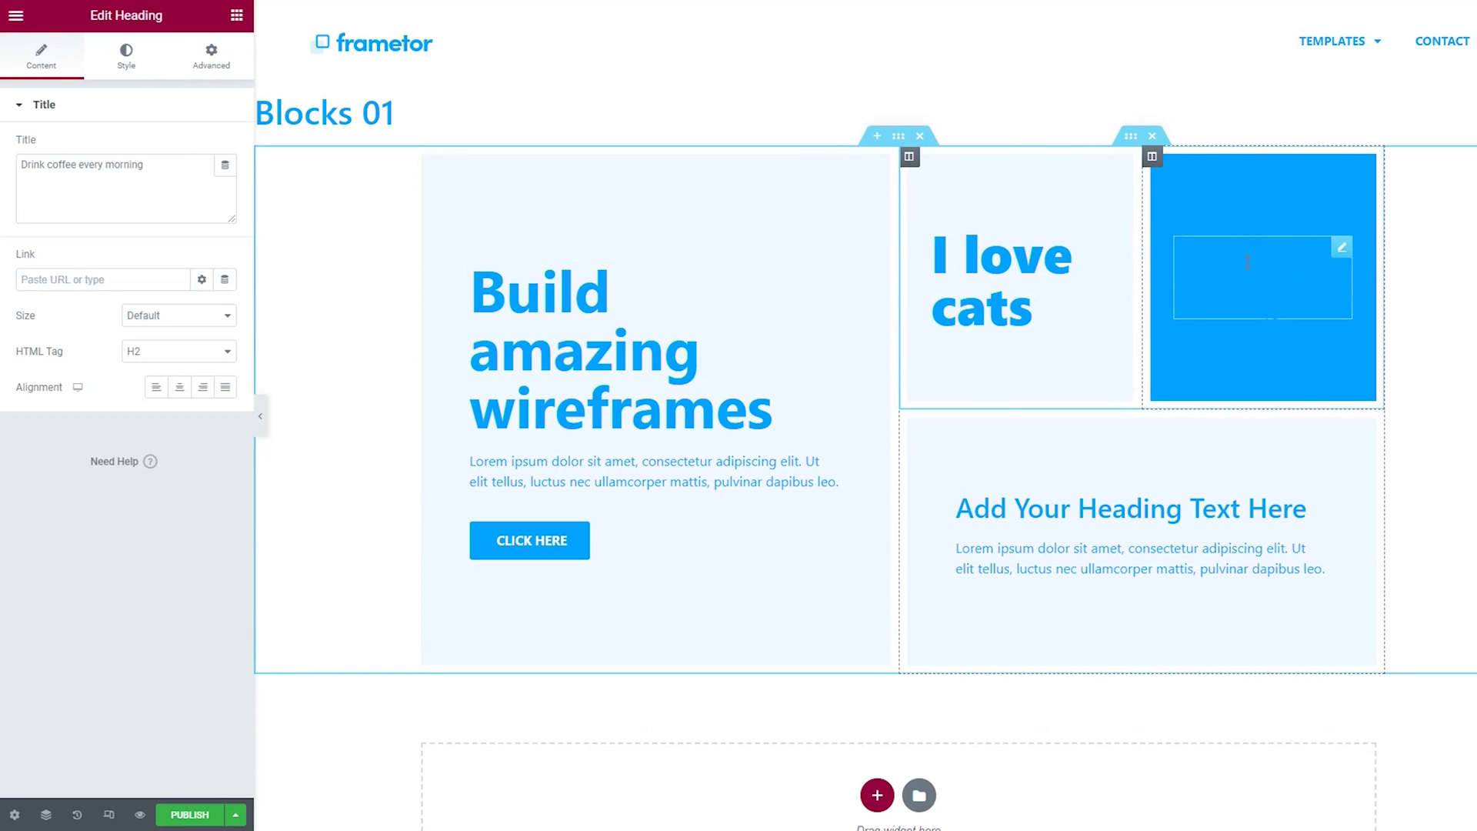
pyautogui.click(126, 60)
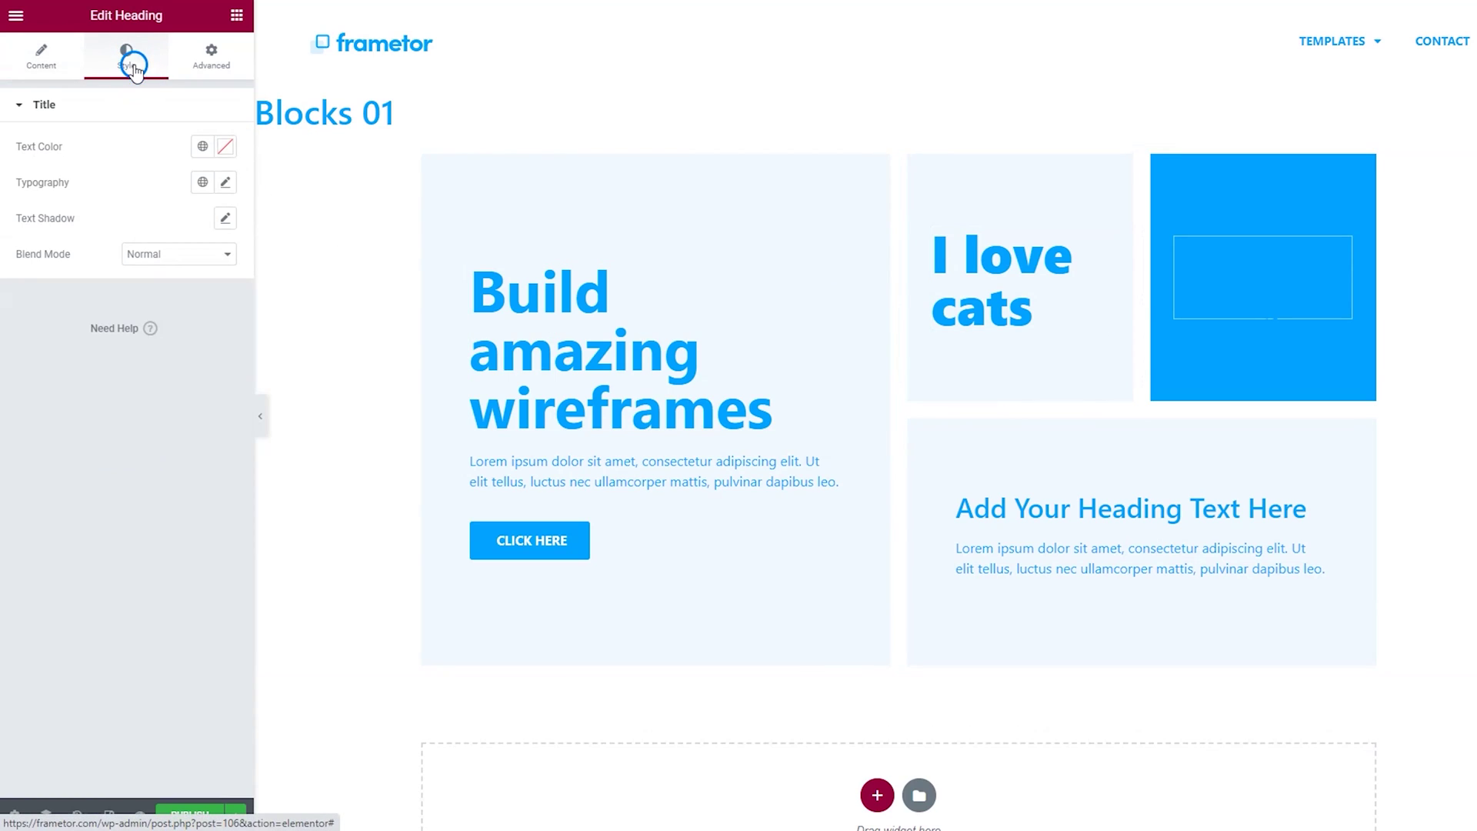
pyautogui.click(226, 148)
pyautogui.moveTo(158, 258); pyautogui.dragTo(26, 212)
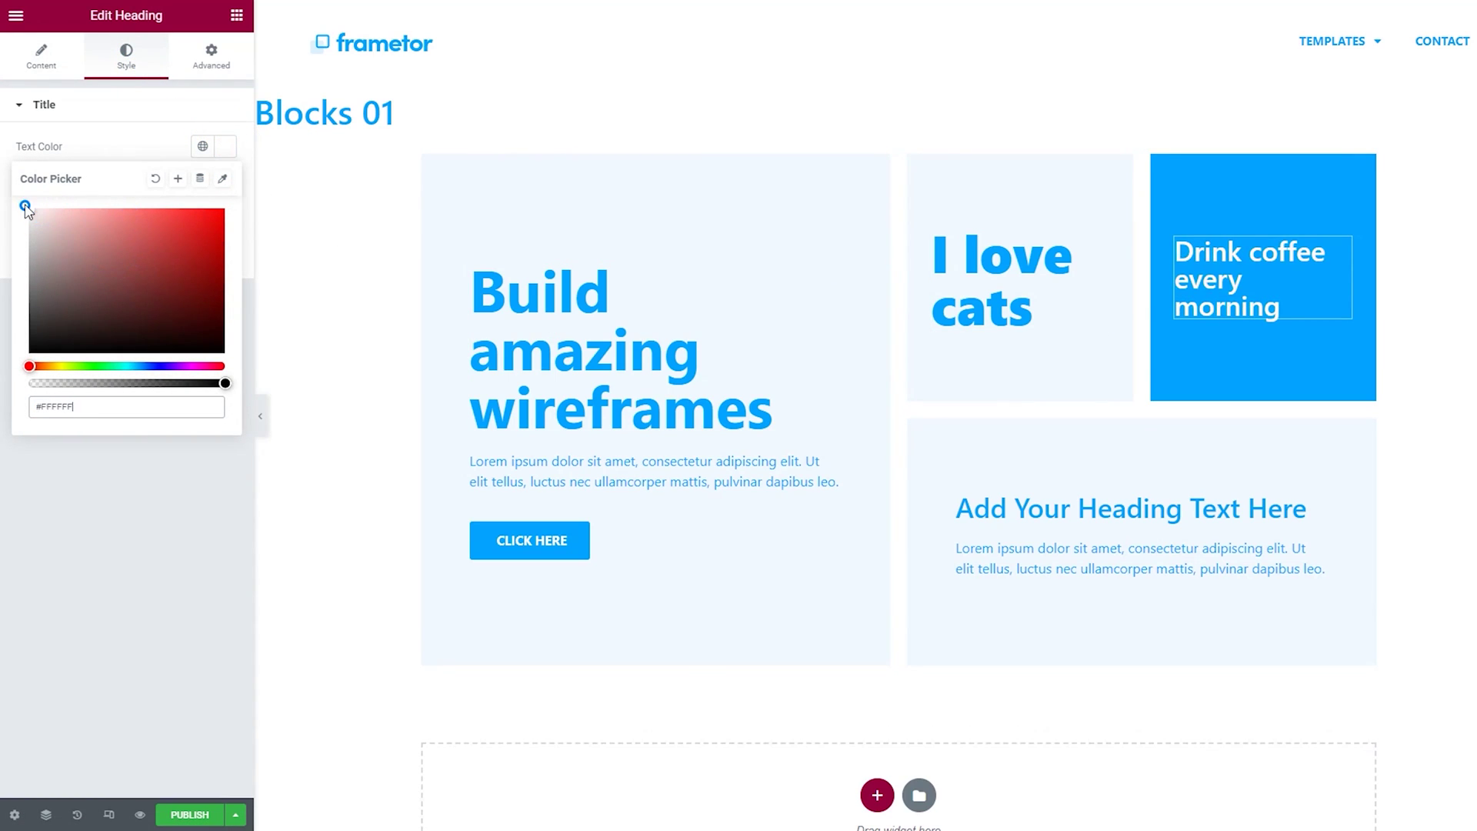
pyautogui.click(152, 127)
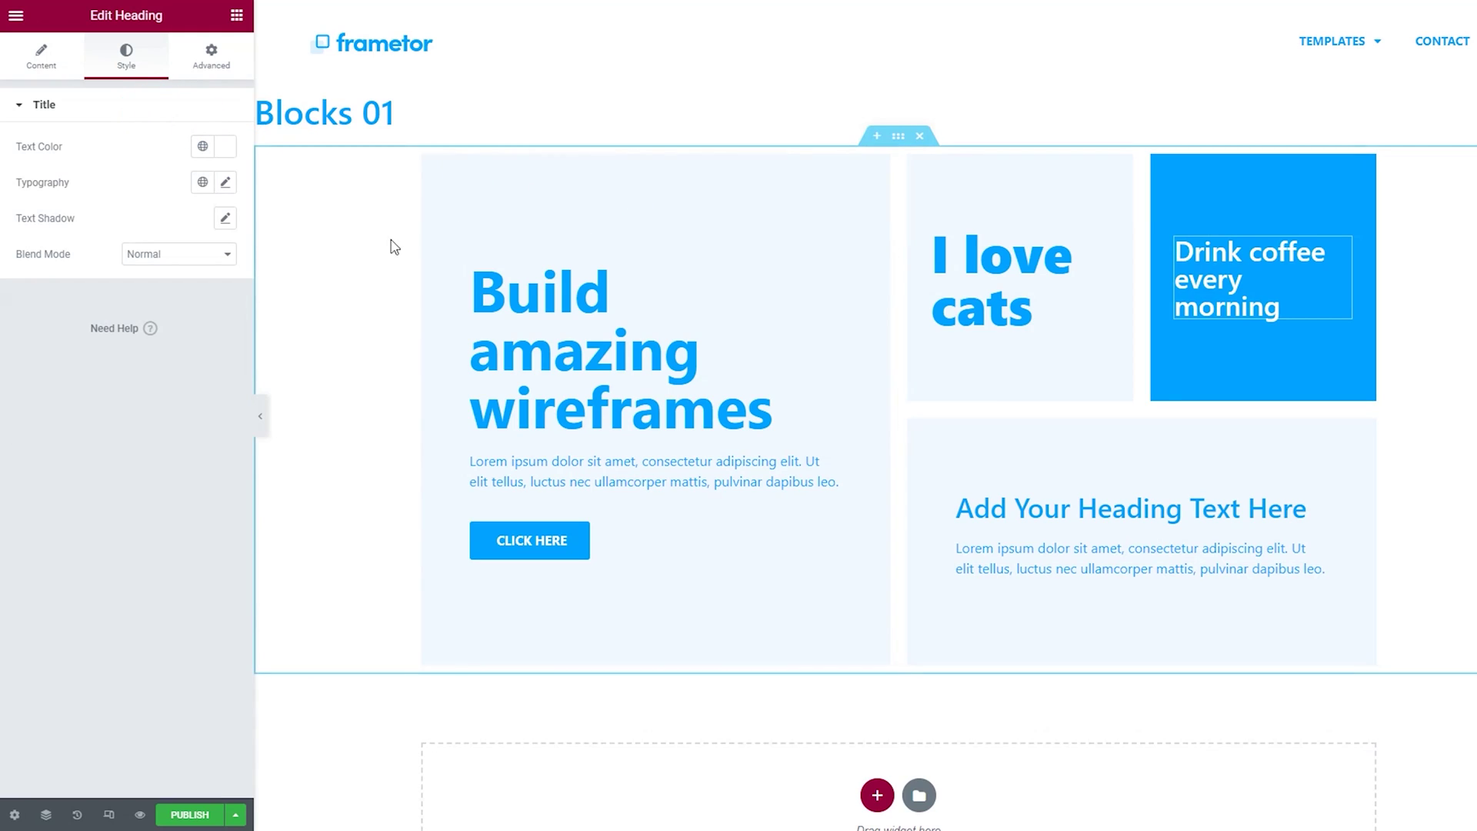
# Set the "Drink coffee every morning" heading's typography to size 47 px and weight 300.
pyautogui.click(226, 184)
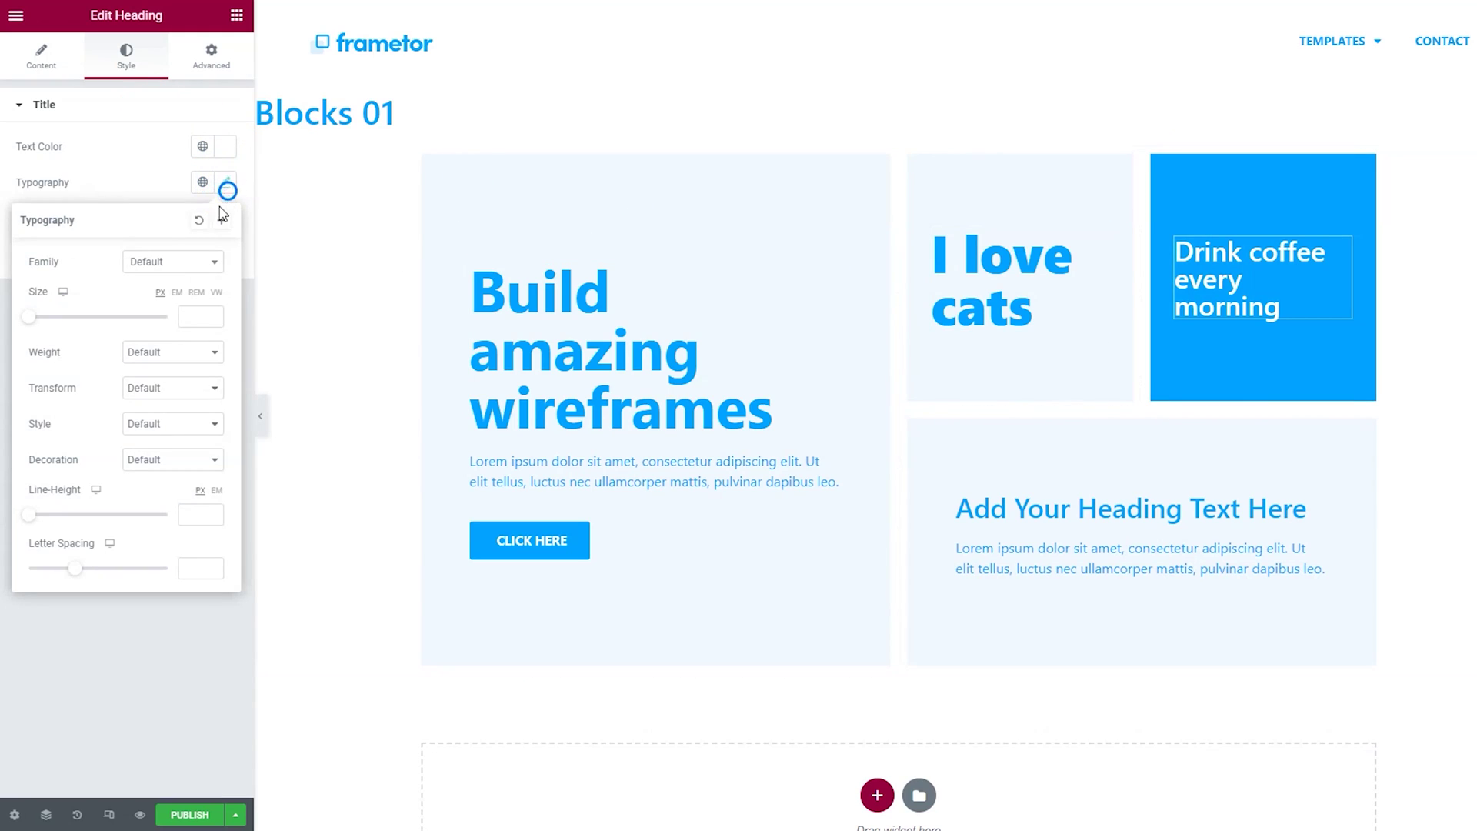
pyautogui.moveTo(36, 329); pyautogui.dragTo(67, 331)
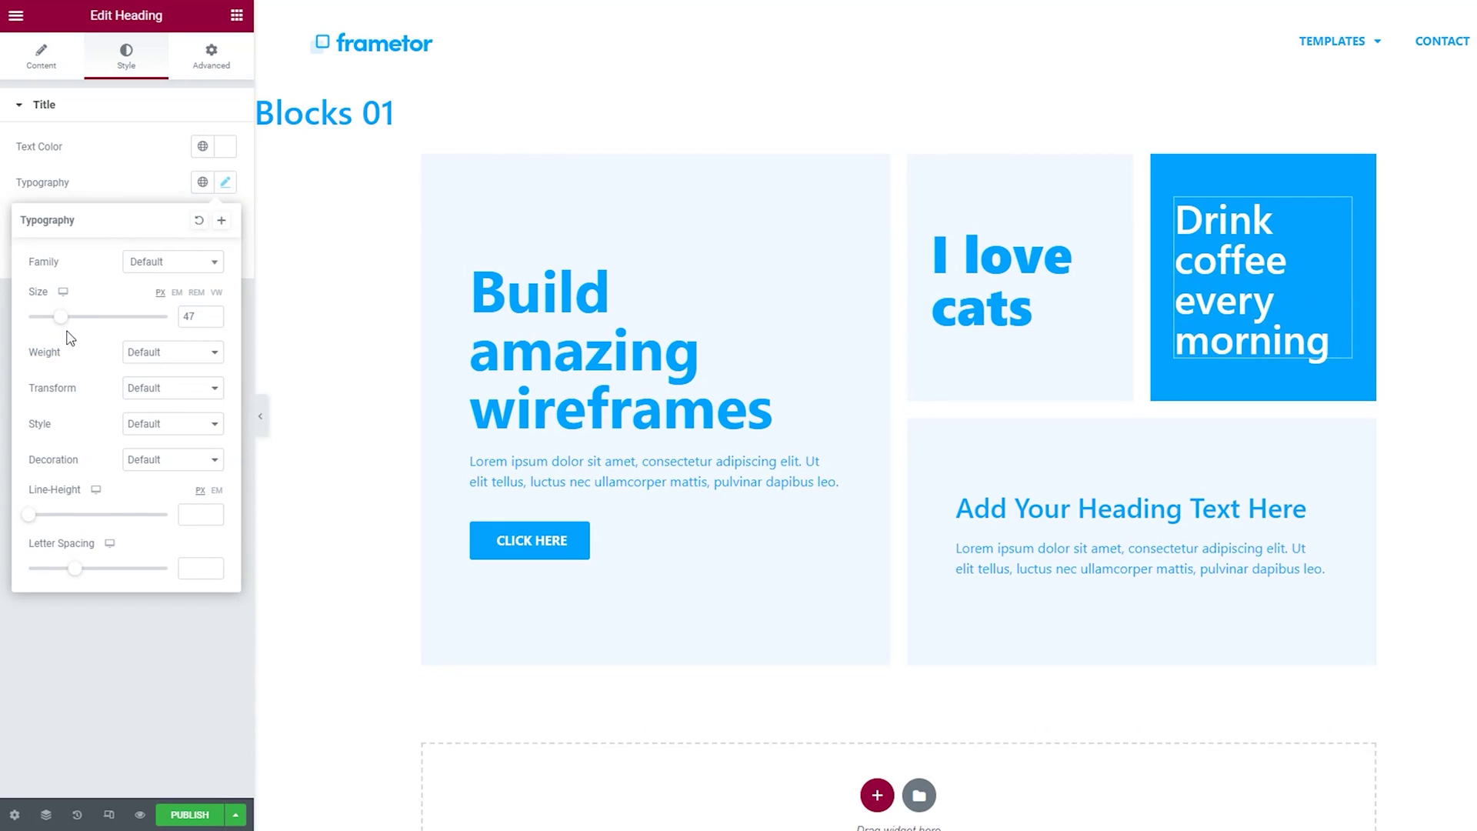
pyautogui.click(166, 353)
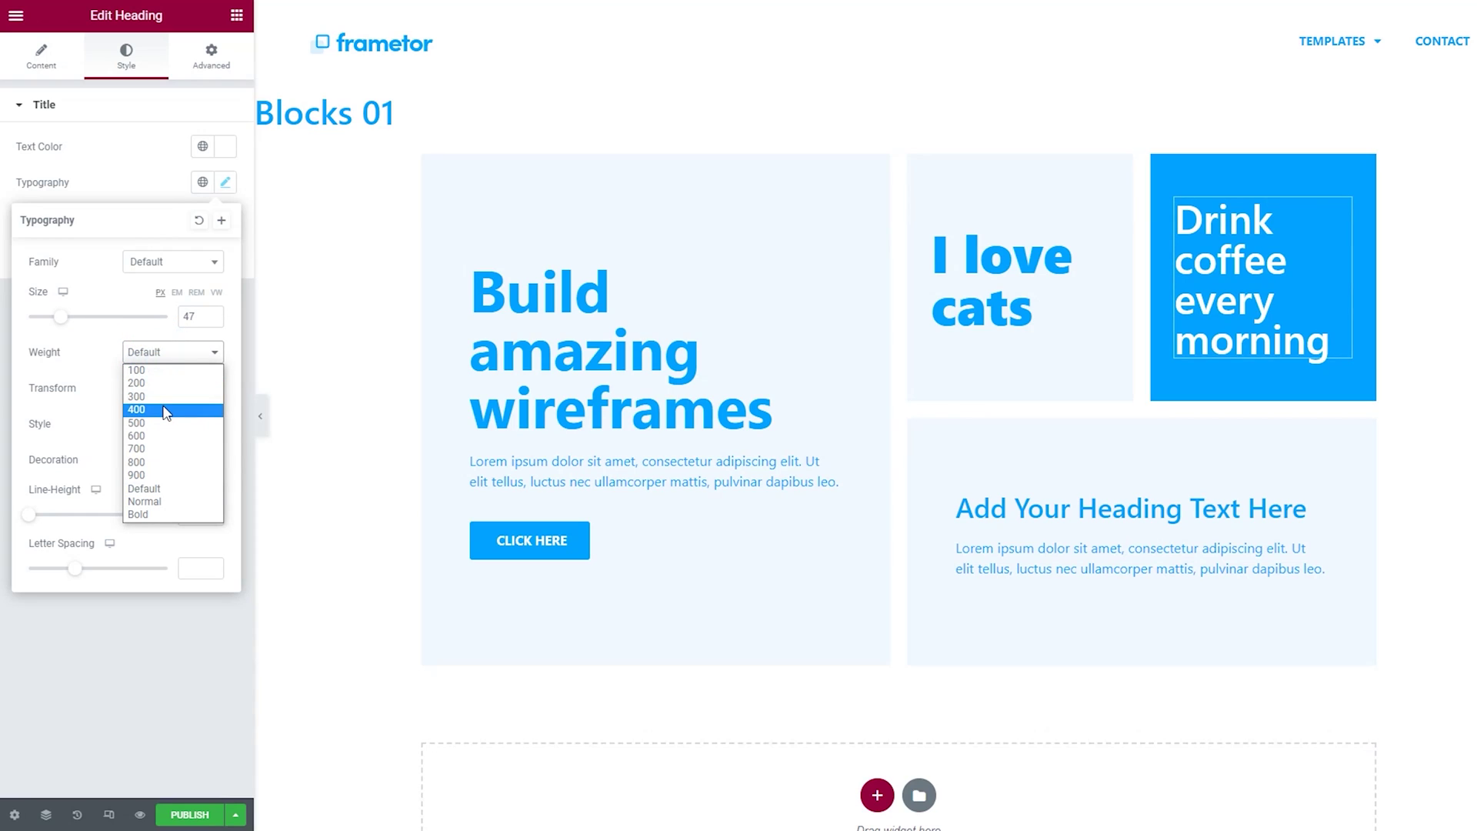
pyautogui.click(166, 410)
pyautogui.click(166, 353)
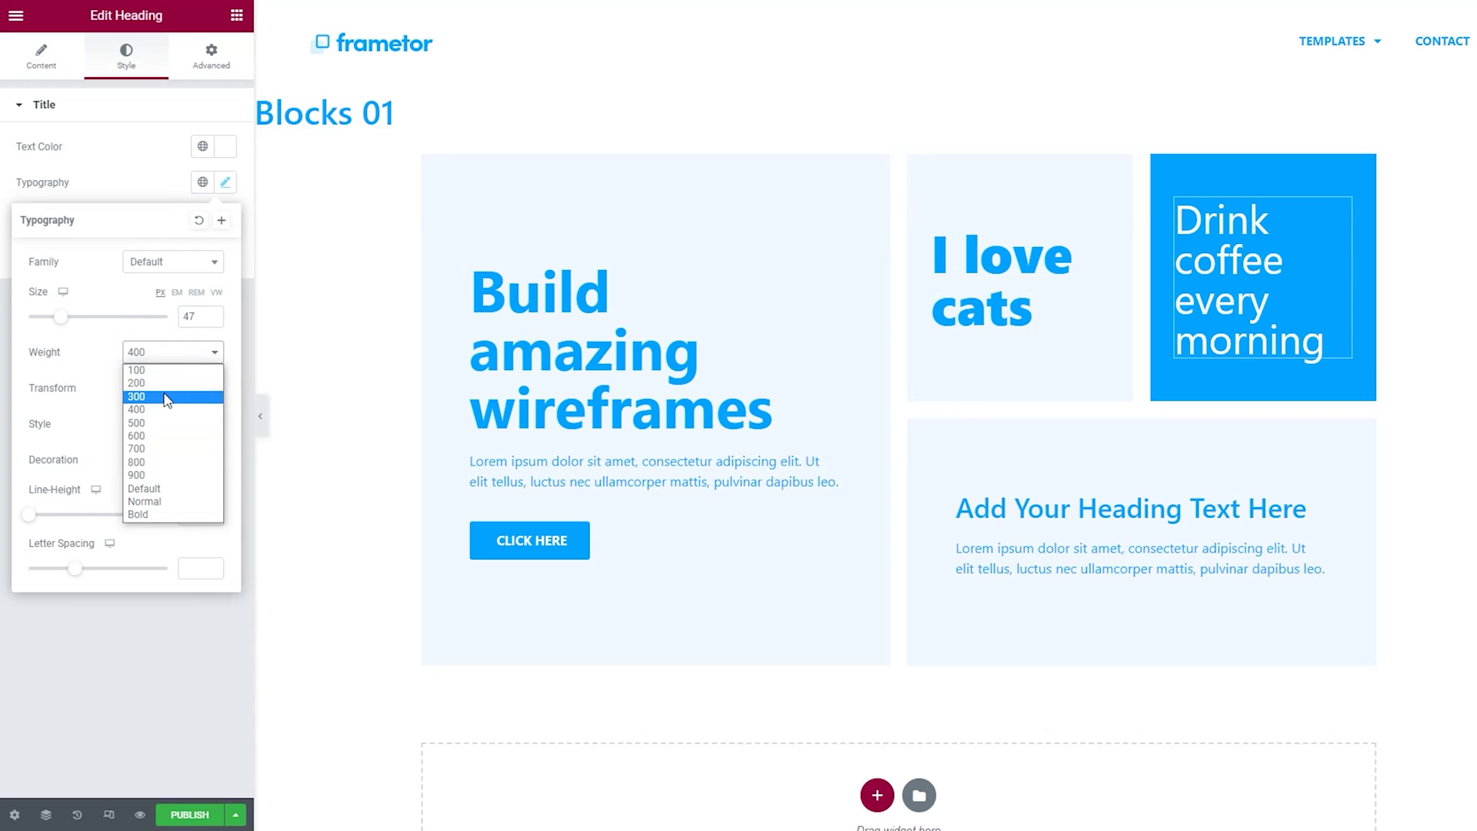
pyautogui.click(166, 397)
# Make the words "coffee" and "morning" bold in the second upper box's heading.
pyautogui.click(1267, 270)
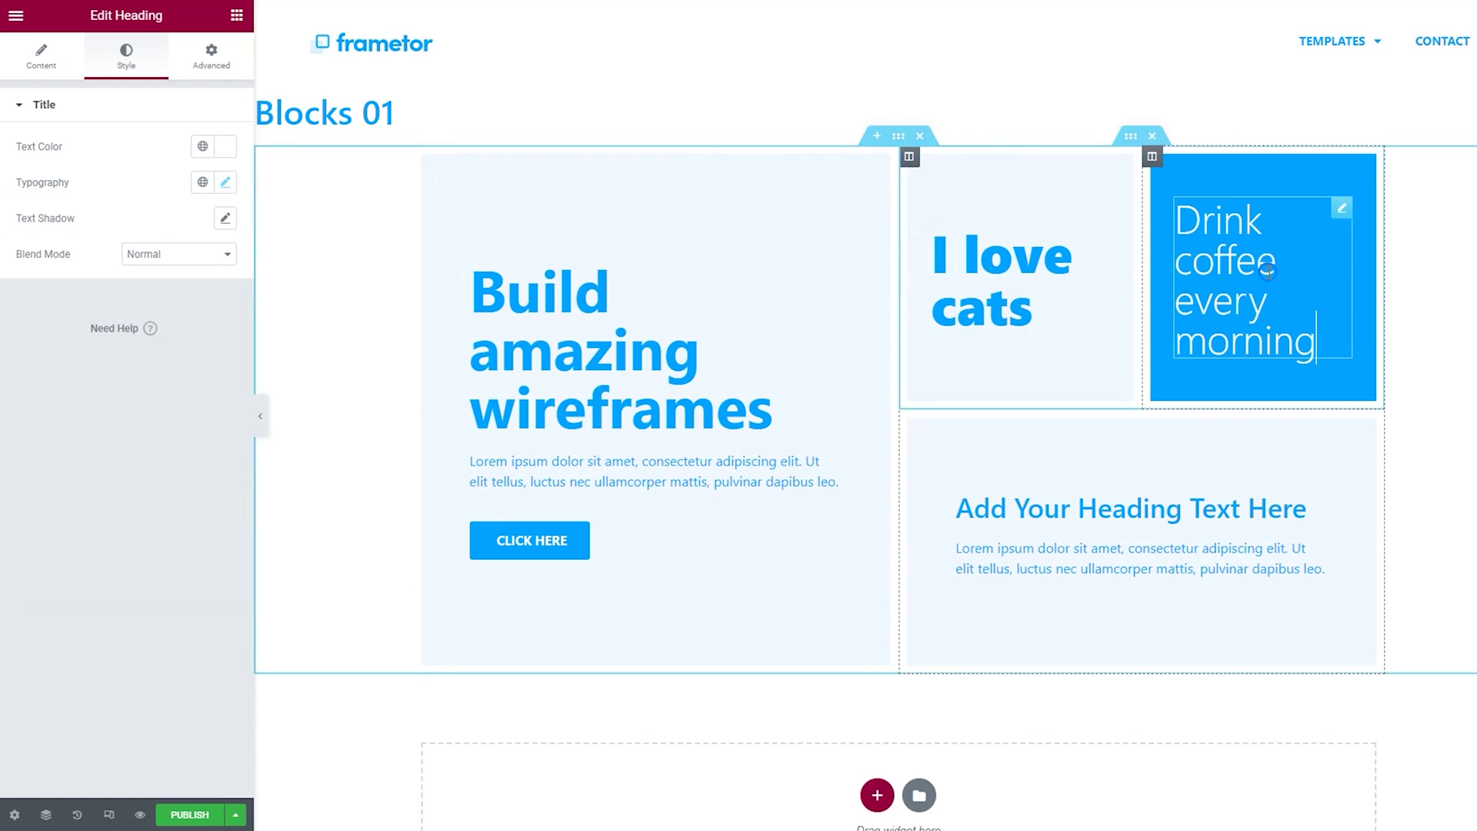
pyautogui.moveTo(1277, 270); pyautogui.dragTo(1175, 219)
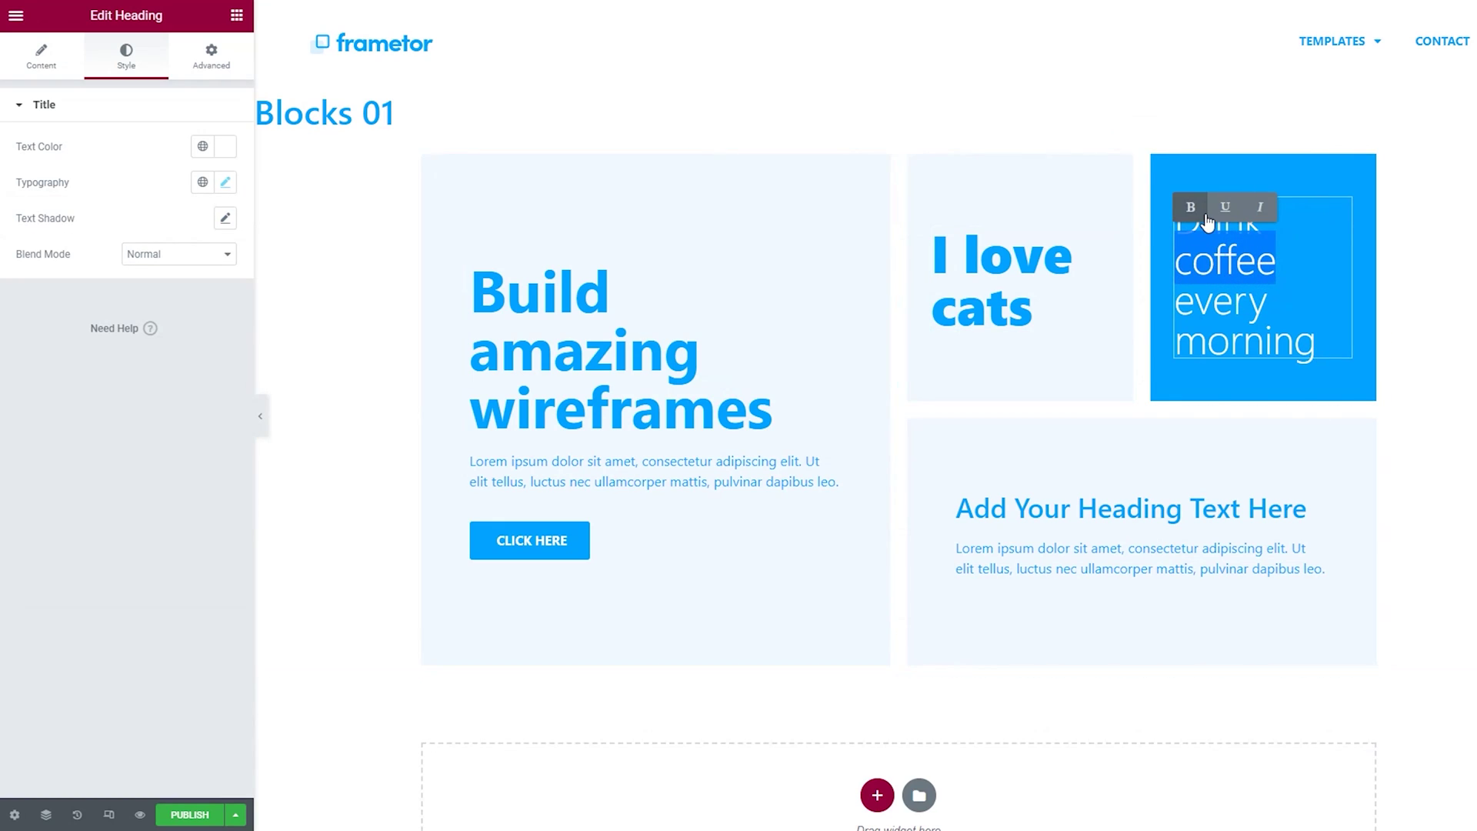
pyautogui.click(1191, 208)
pyautogui.click(1317, 342)
pyautogui.moveTo(1317, 346); pyautogui.dragTo(1174, 346)
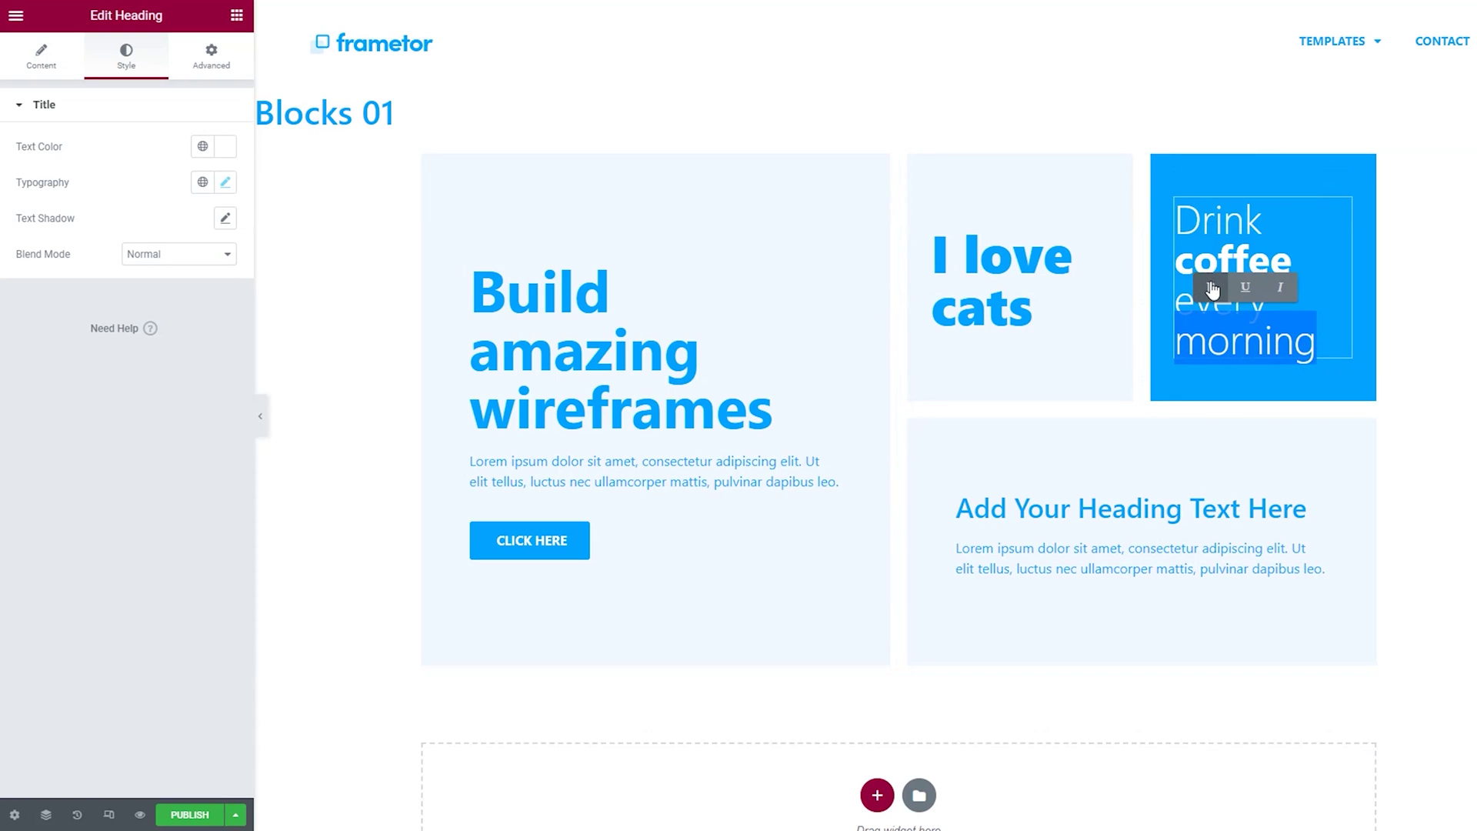
pyautogui.click(1212, 288)
# Change the lower box's heading text to "Just show me your banner".
pyautogui.click(1194, 498)
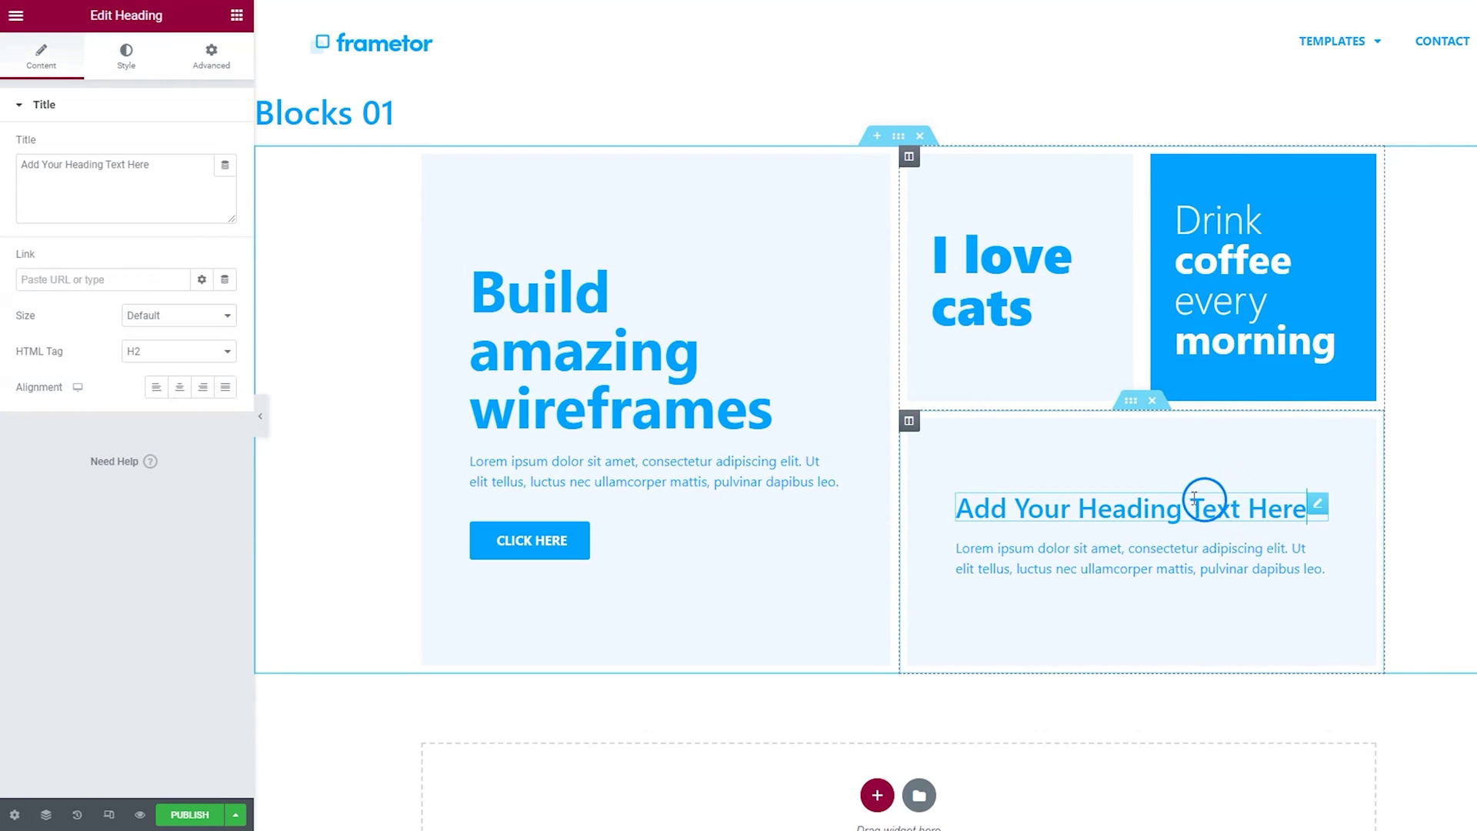
pyautogui.tripleClick(1098, 507)
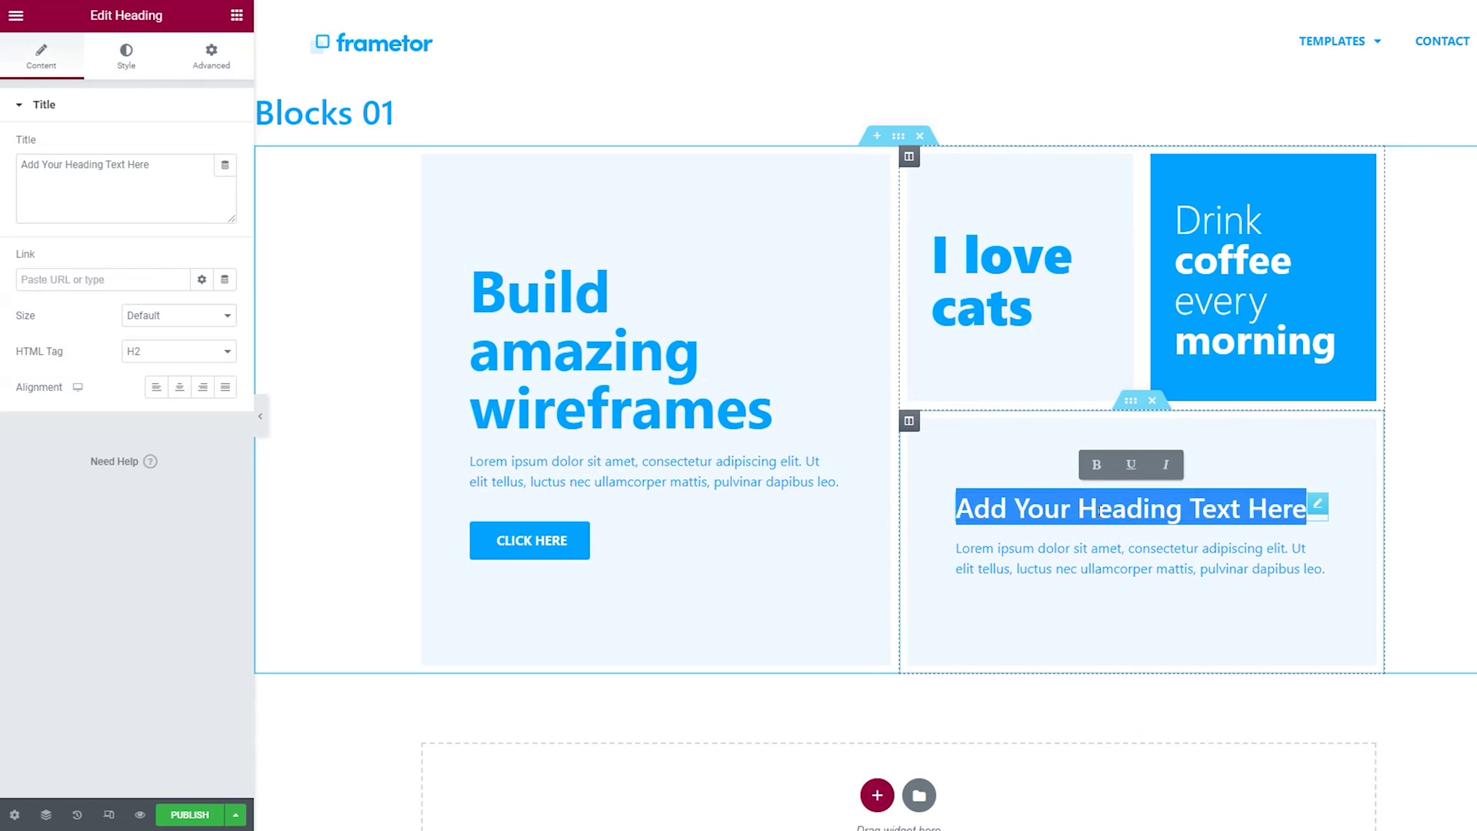
pyautogui.write('Just')
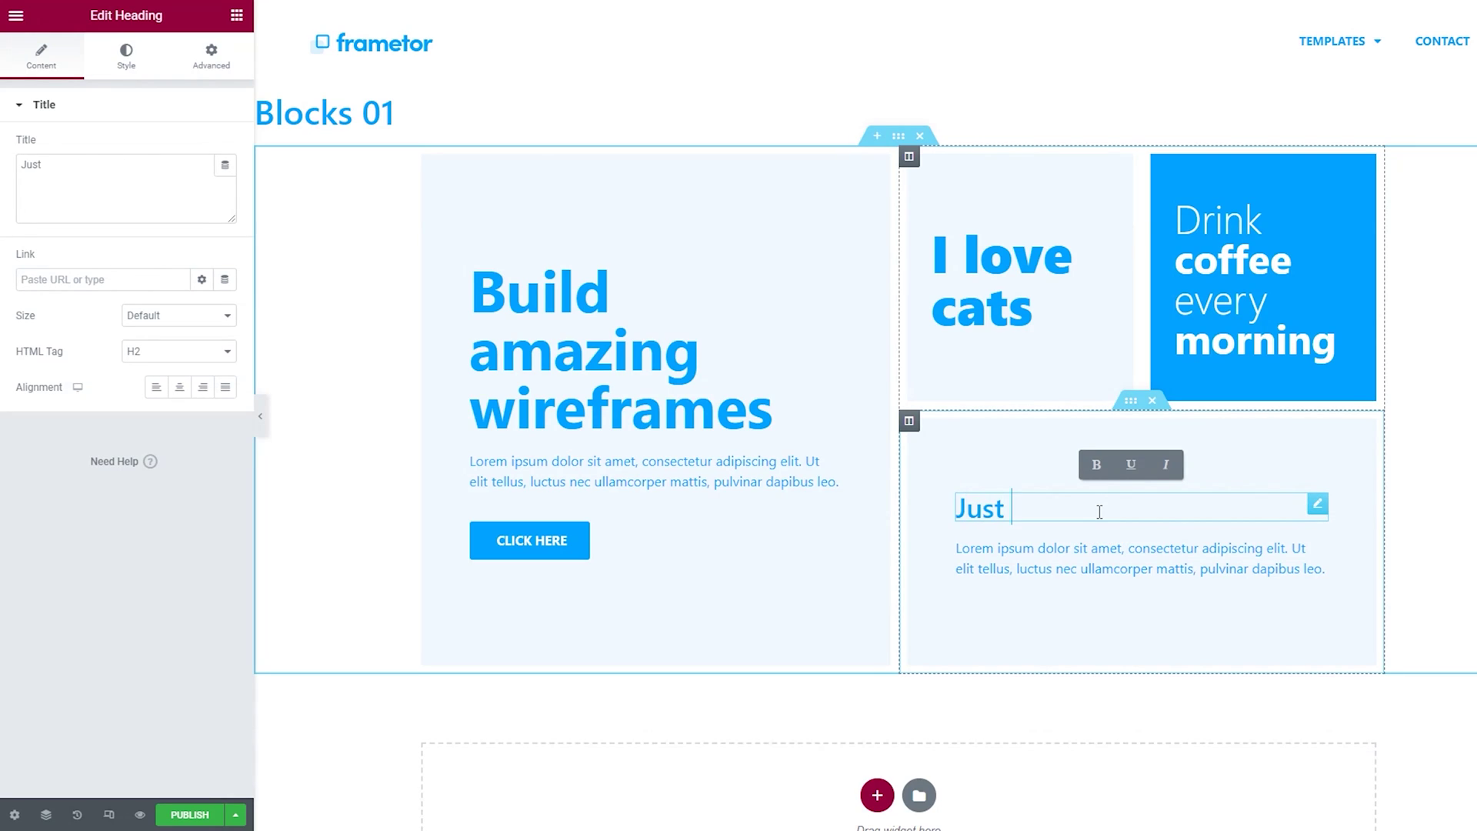
pyautogui.write(' show me your banne')
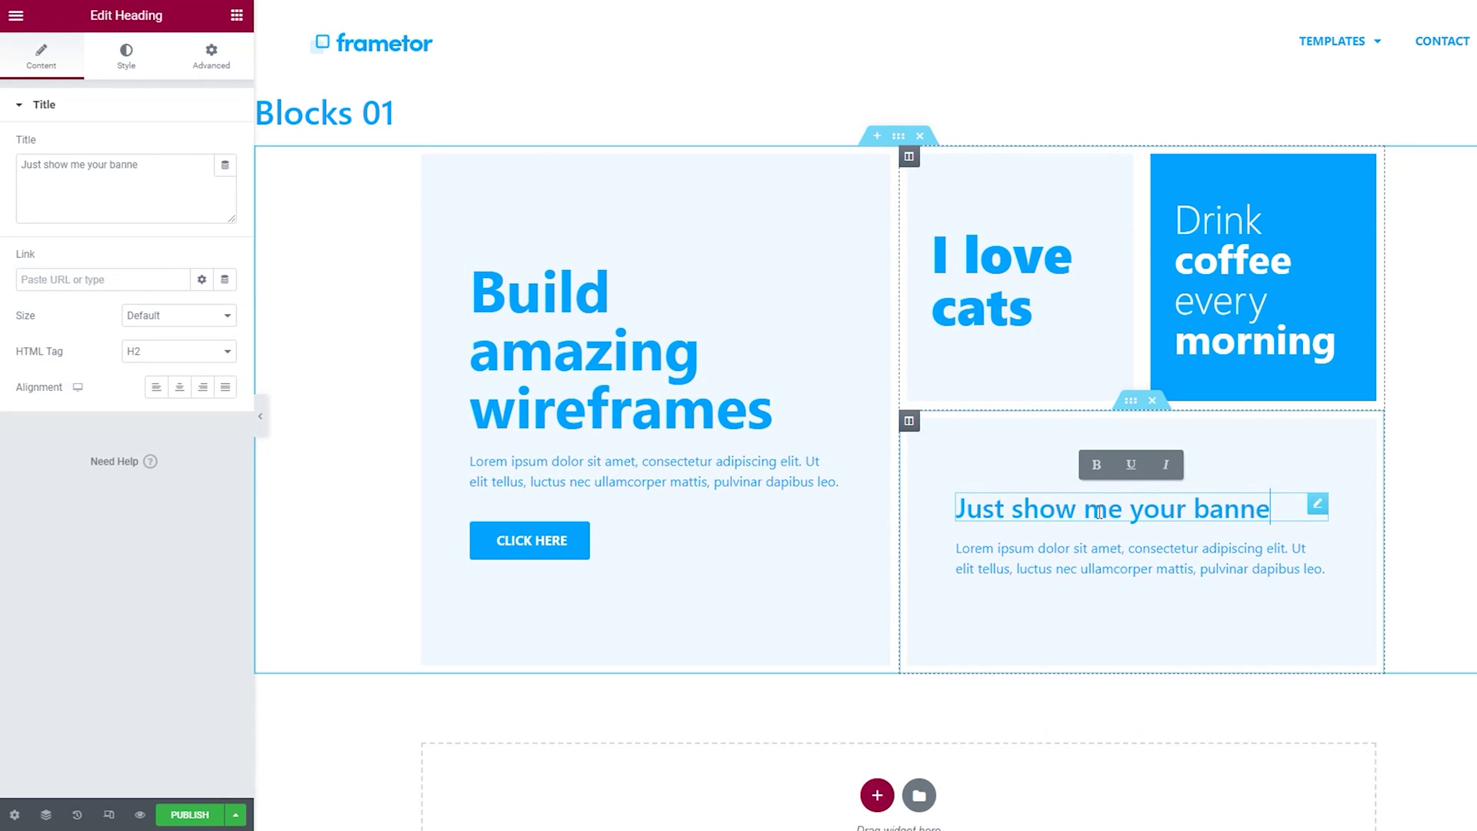
pyautogui.write('r')
# Underline the words "show me" in the lower box's heading.
pyautogui.moveTo(1012, 507); pyautogui.dragTo(1122, 508)
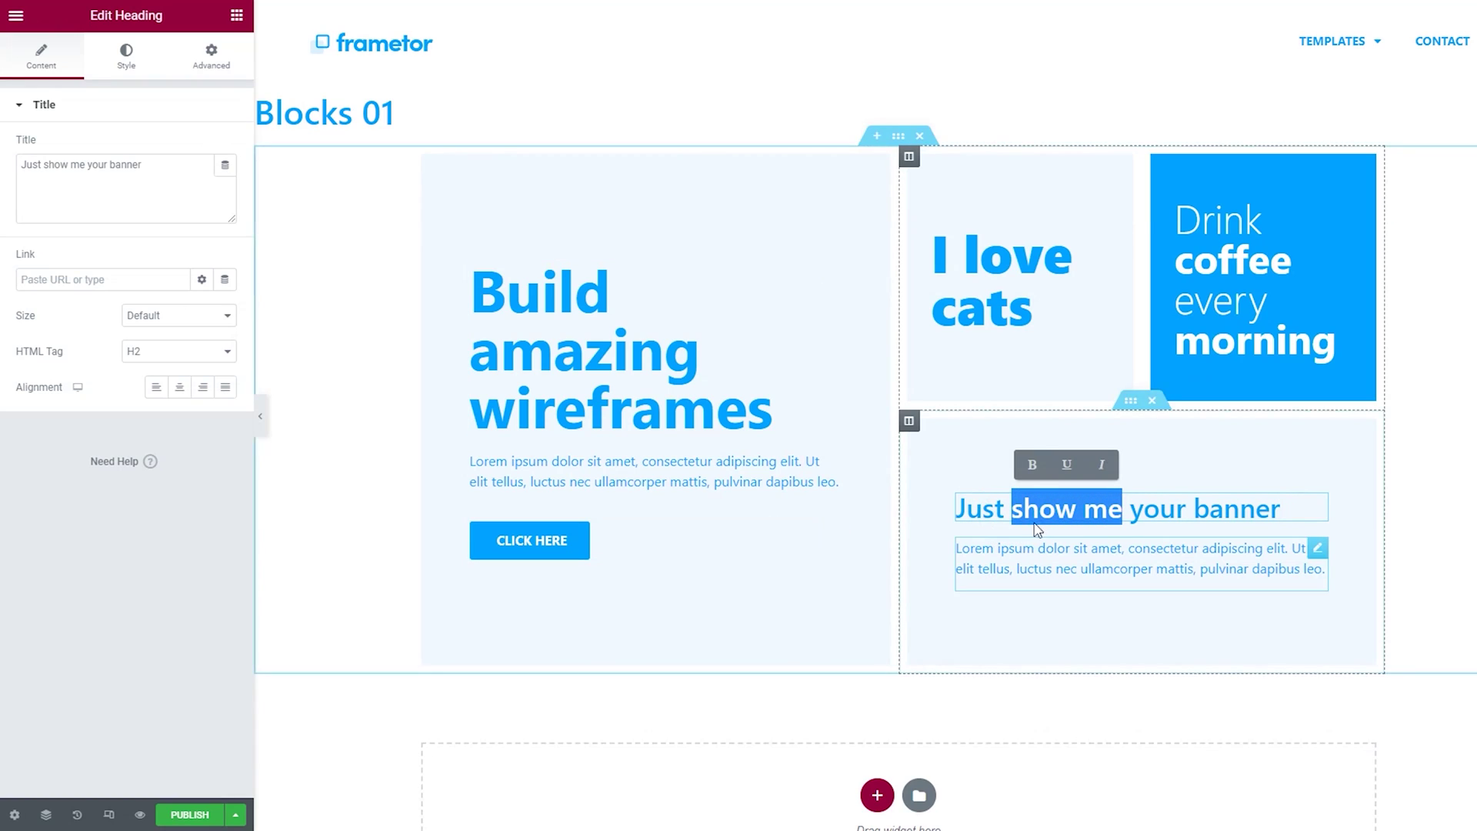
pyautogui.click(1067, 465)
pyautogui.click(993, 508)
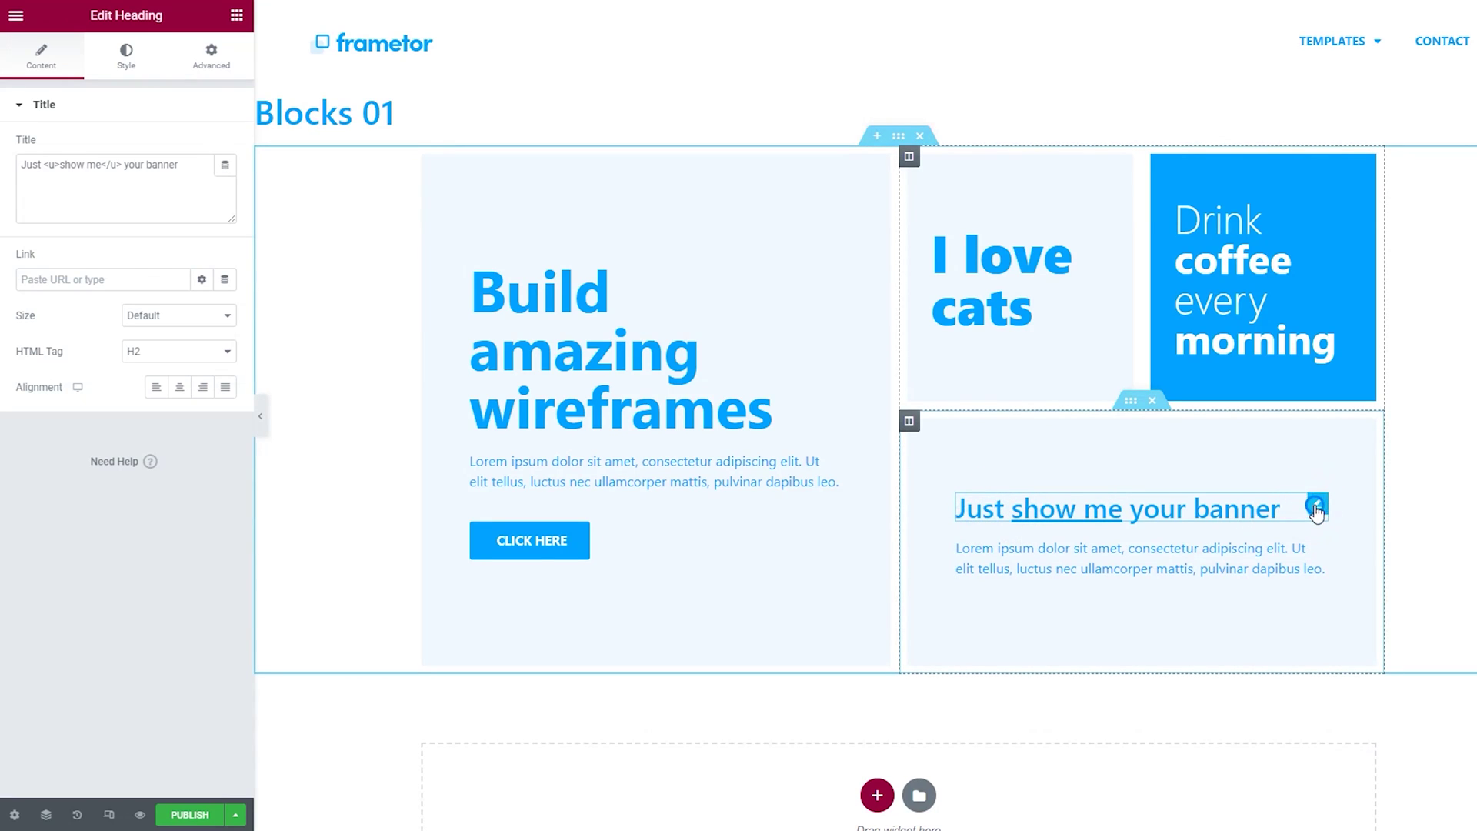
# Set the font size of the "Just show me your banner" heading to 36 px.
pyautogui.click(124, 69)
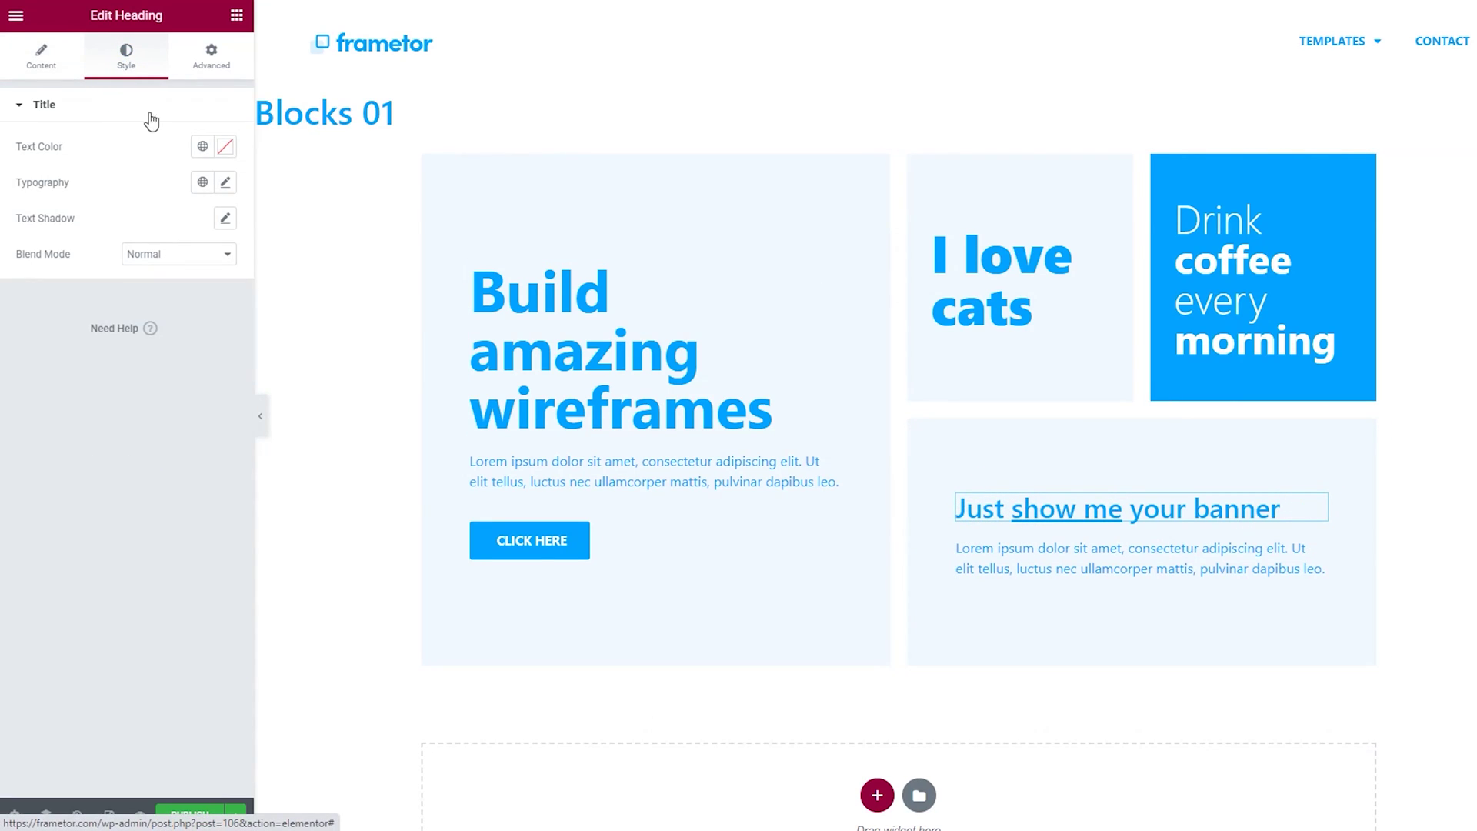
pyautogui.click(224, 182)
pyautogui.moveTo(41, 326)
pyautogui.mouseDown()
pyautogui.moveTo(72, 317)
pyautogui.moveTo(54, 325)
pyautogui.mouseUp()
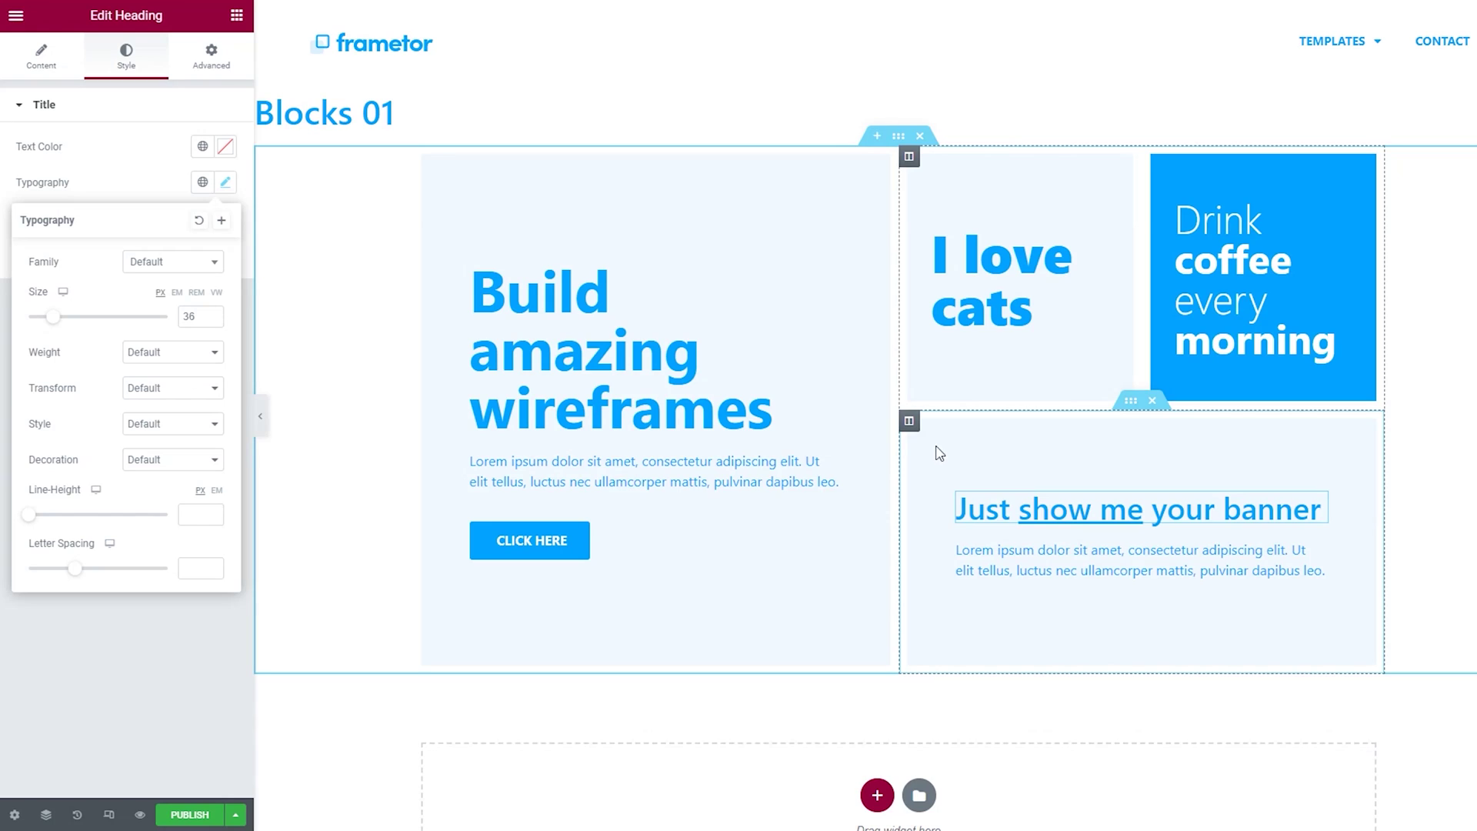
# Give the lower box's column a classic hover background in the Light global color and preview the block without the editing panel.
pyautogui.click(909, 421)
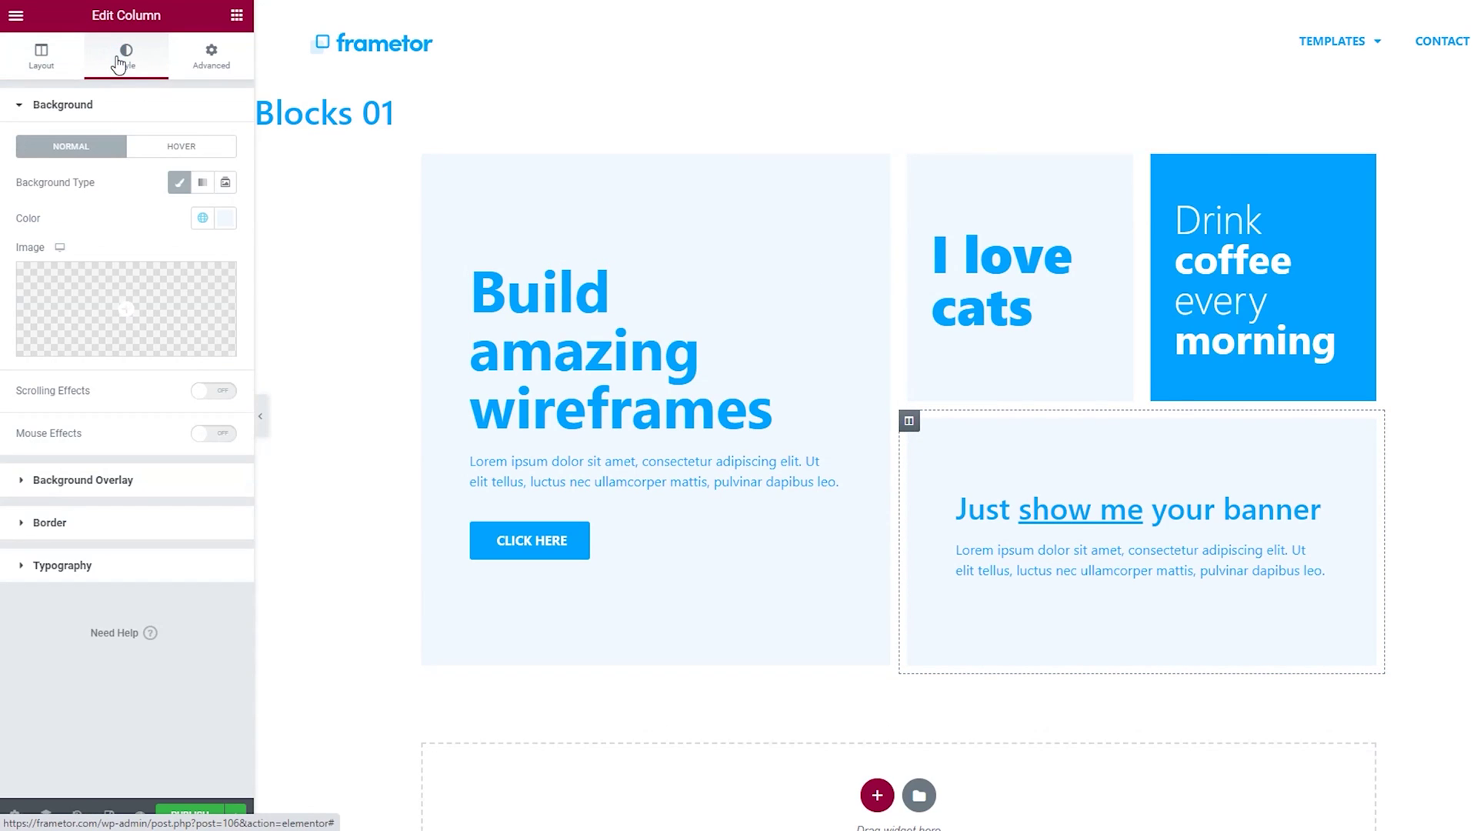
pyautogui.click(171, 151)
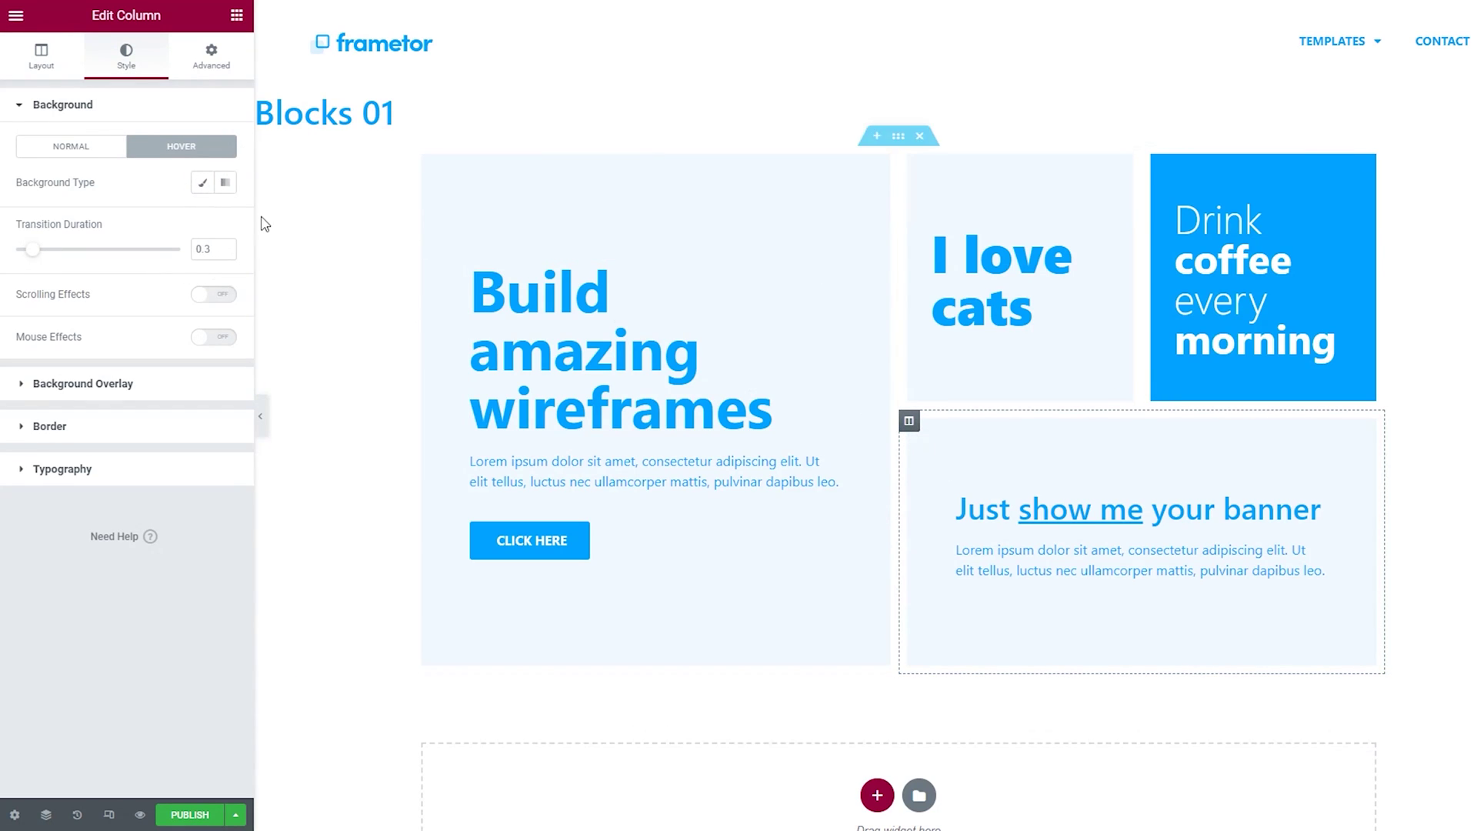
pyautogui.click(201, 188)
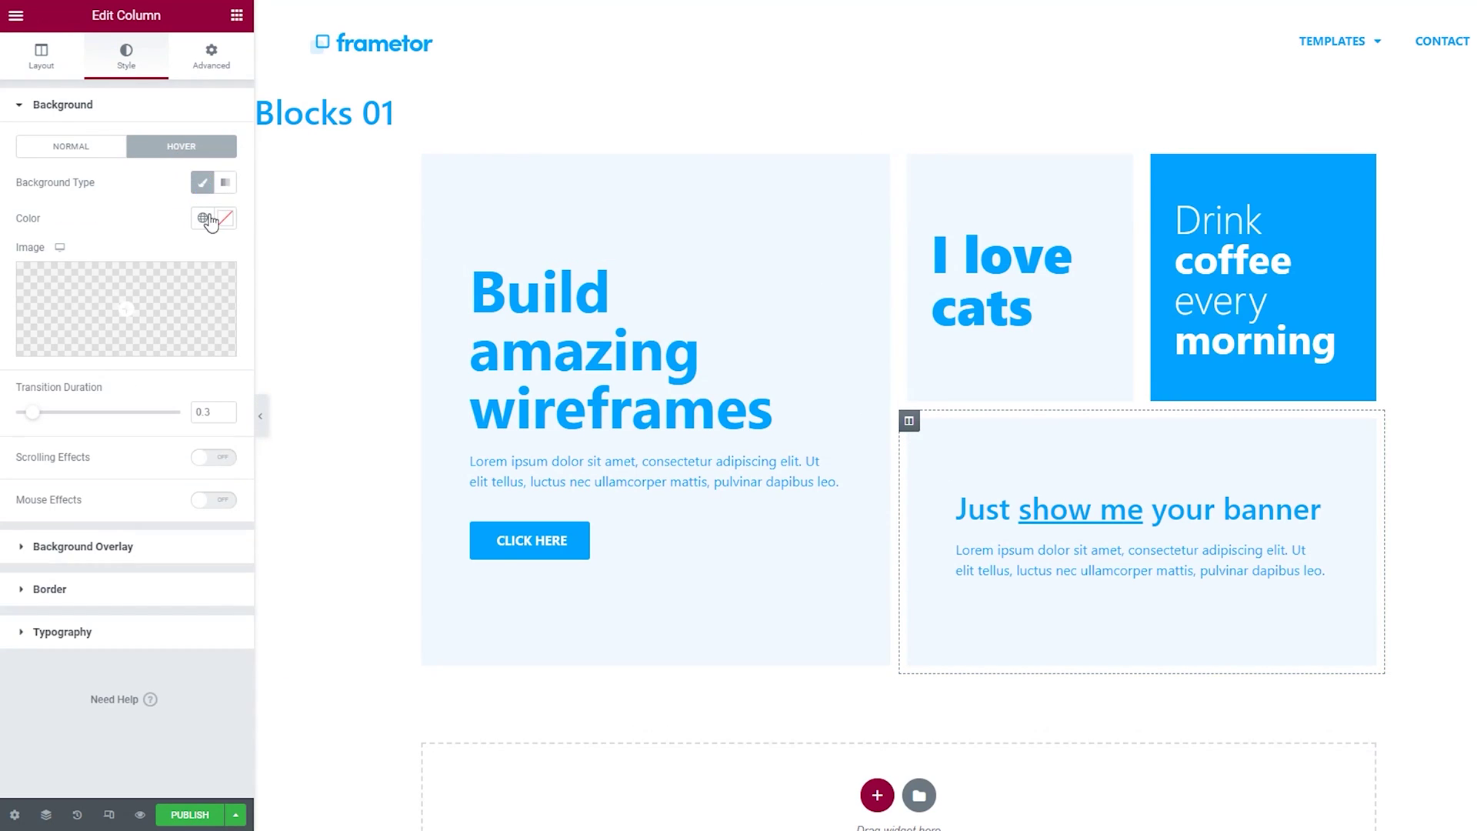
pyautogui.click(204, 219)
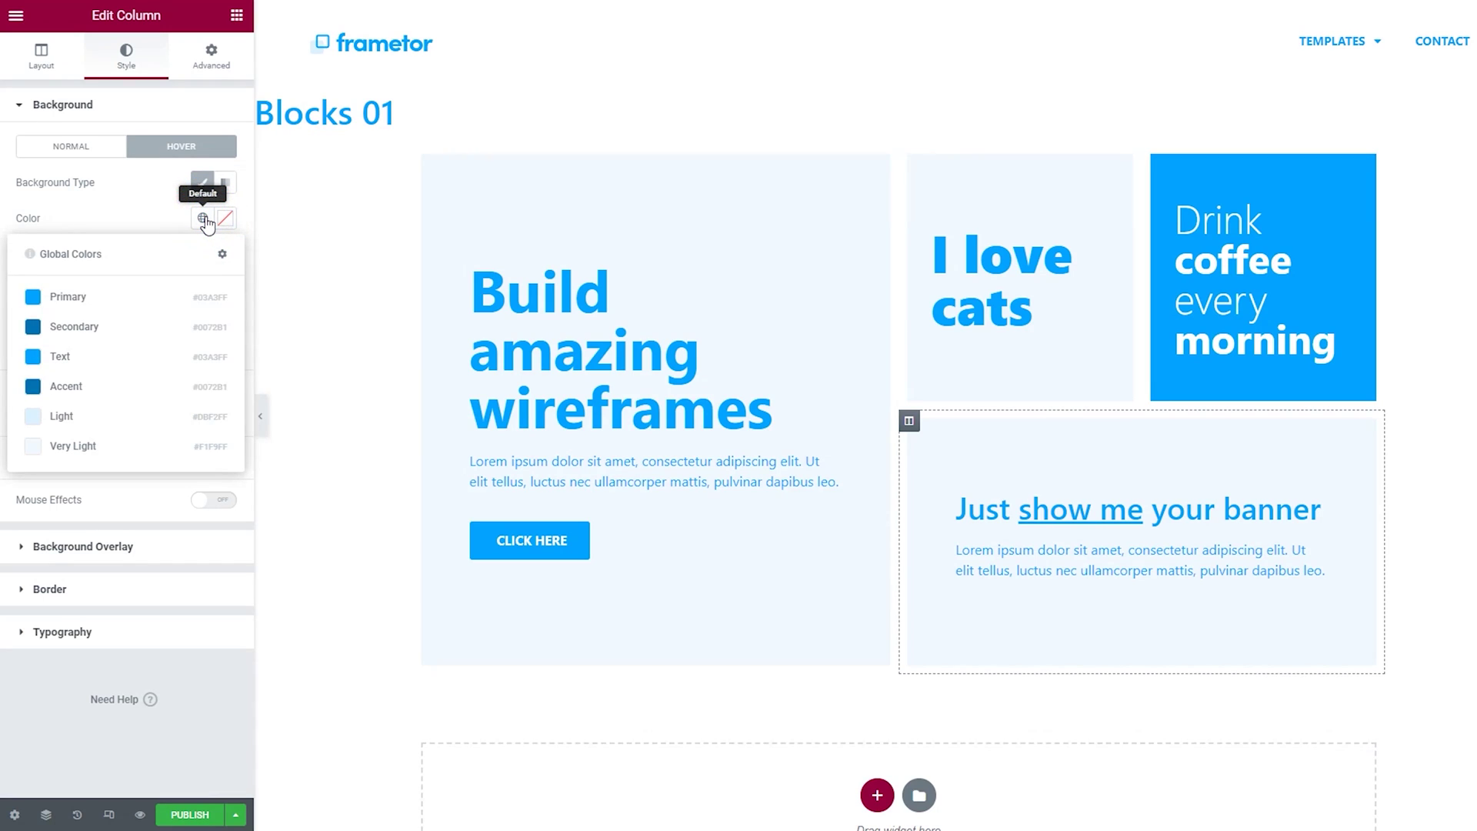
pyautogui.click(144, 416)
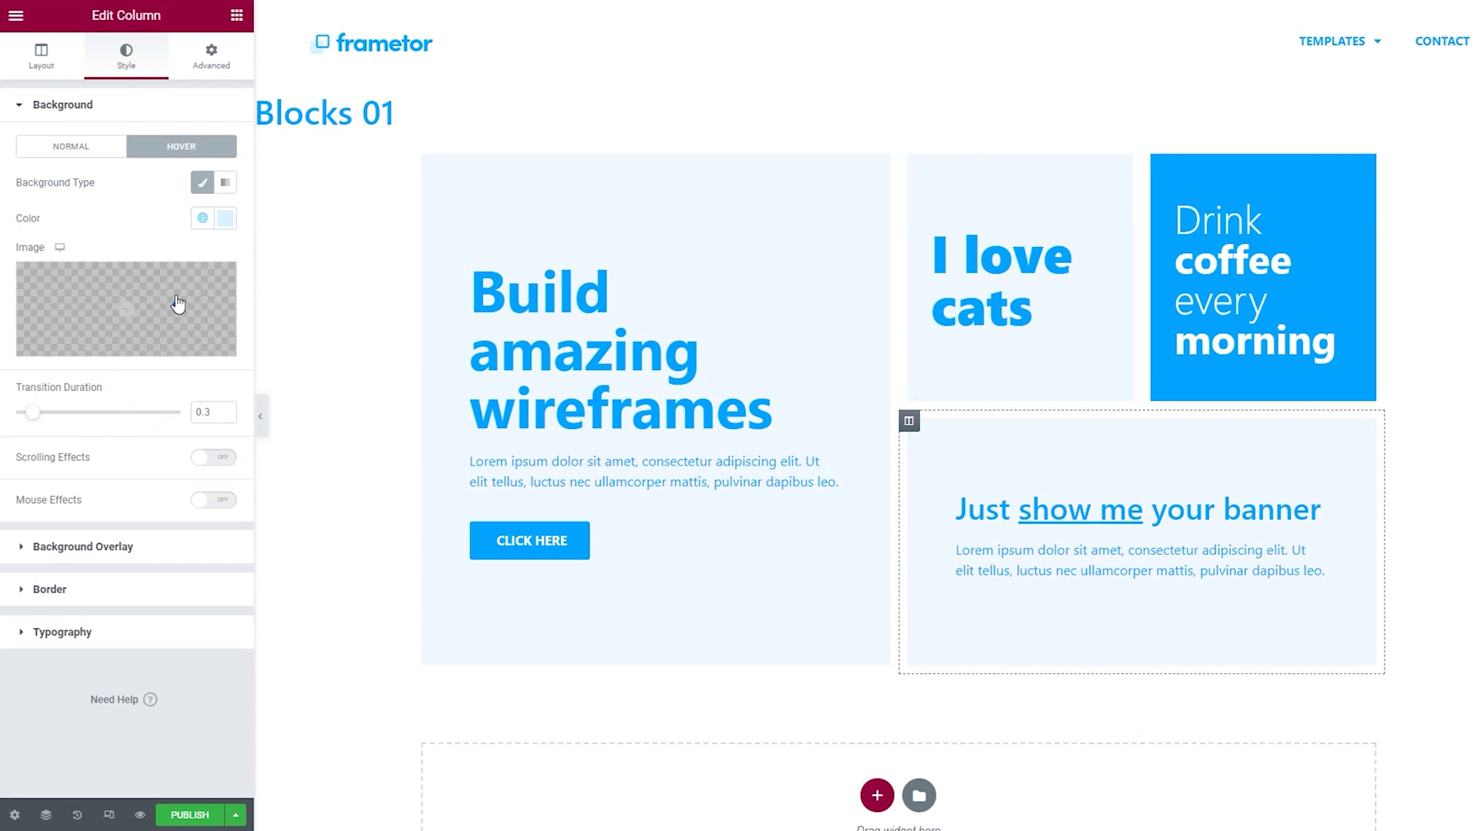
pyautogui.click(253, 415)
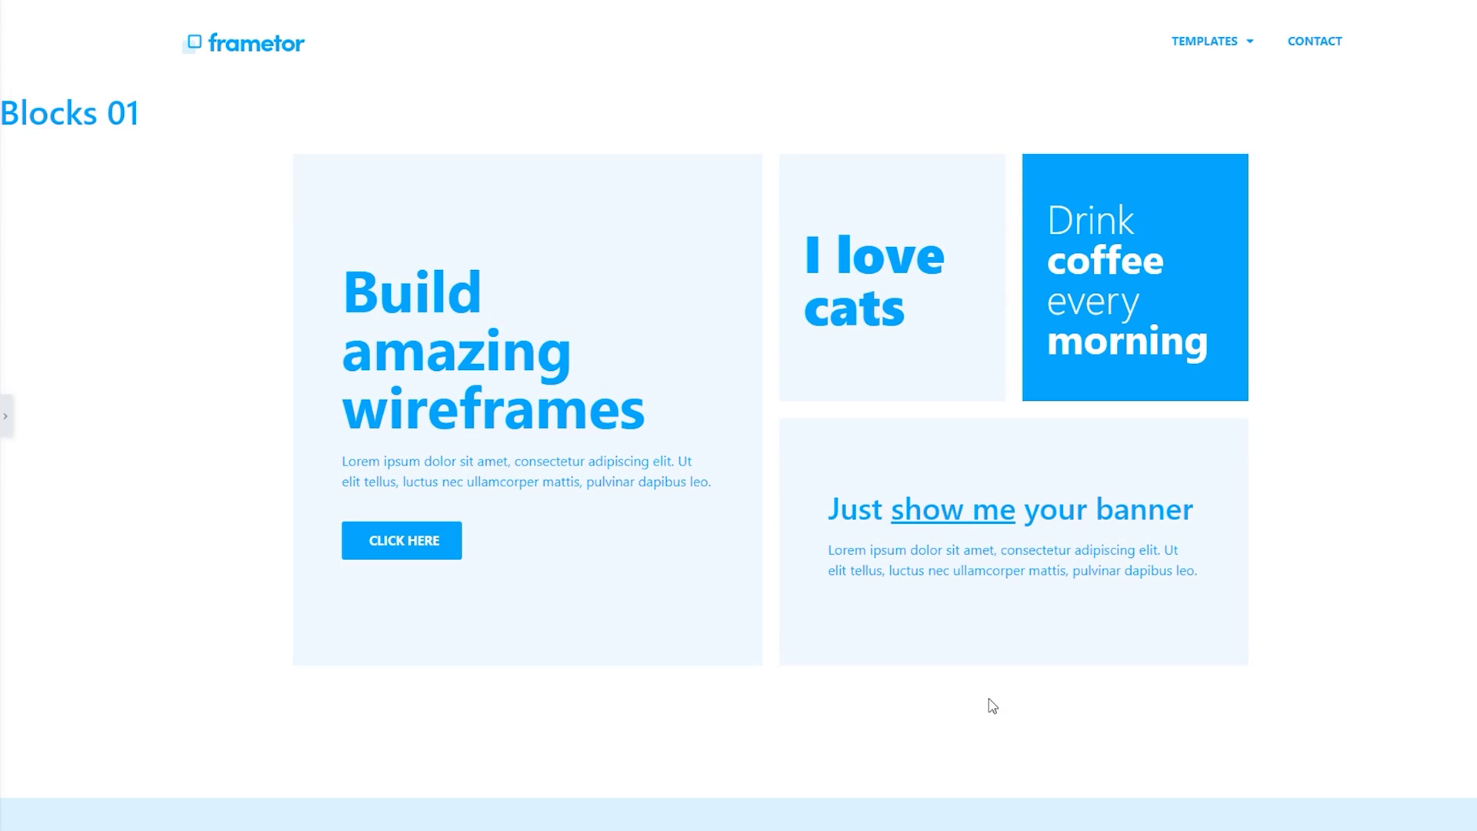
pyautogui.click(7, 420)
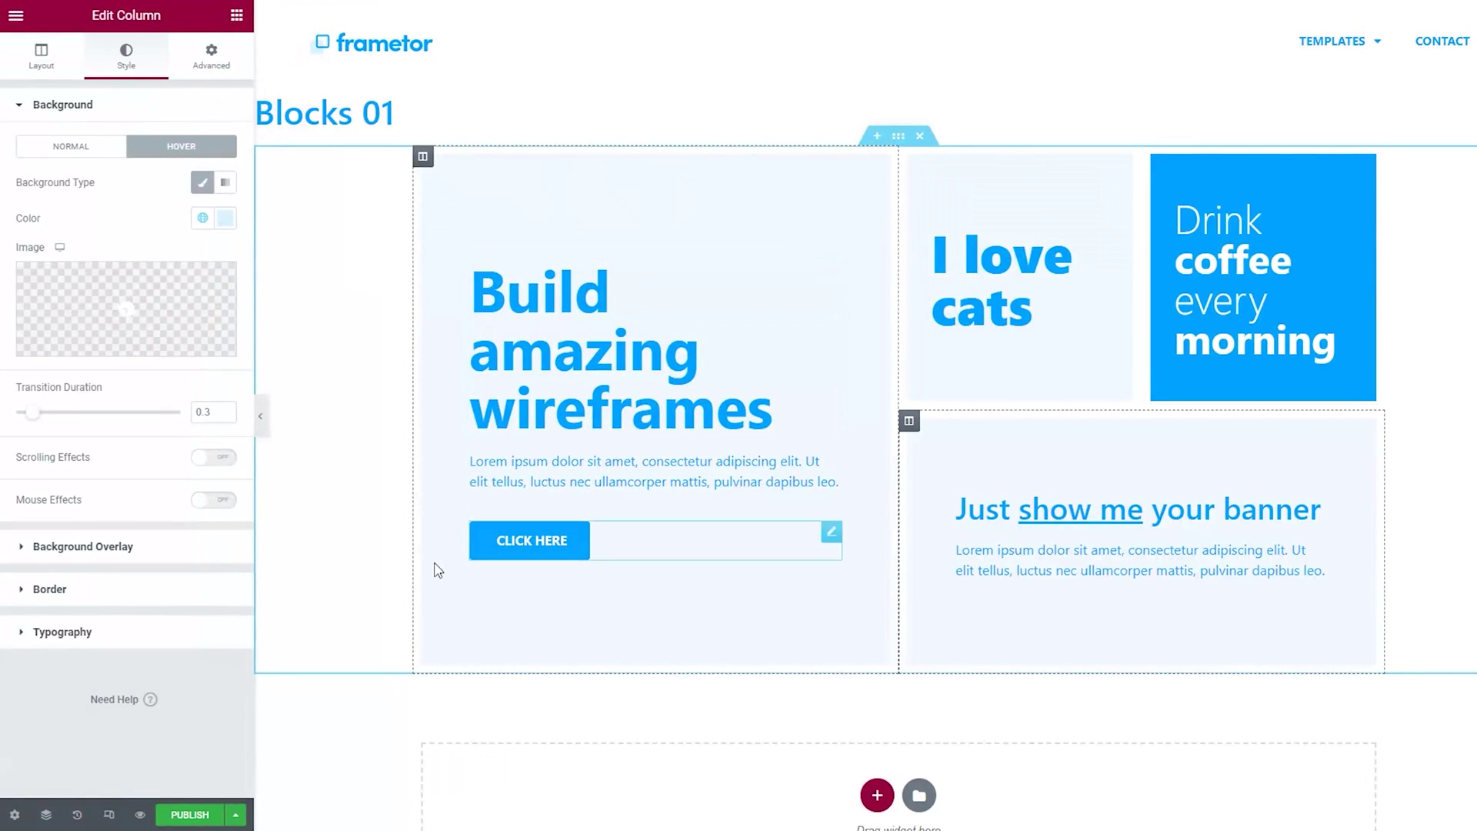
# Switch the editor to the mobile responsive view and check how the boxes stack.
pyautogui.click(110, 814)
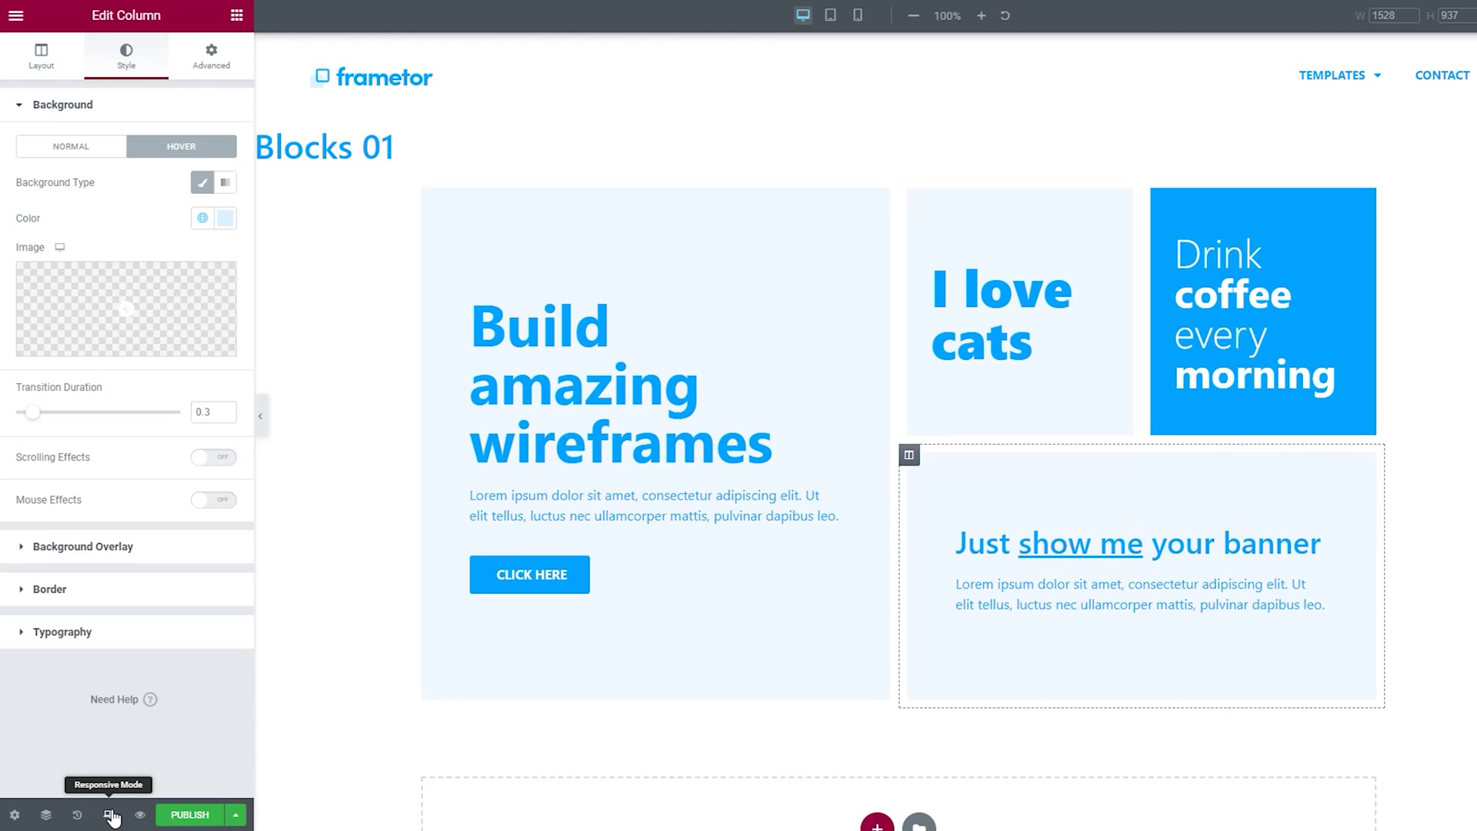
pyautogui.click(858, 15)
pyautogui.scroll(-8, 922, 240)
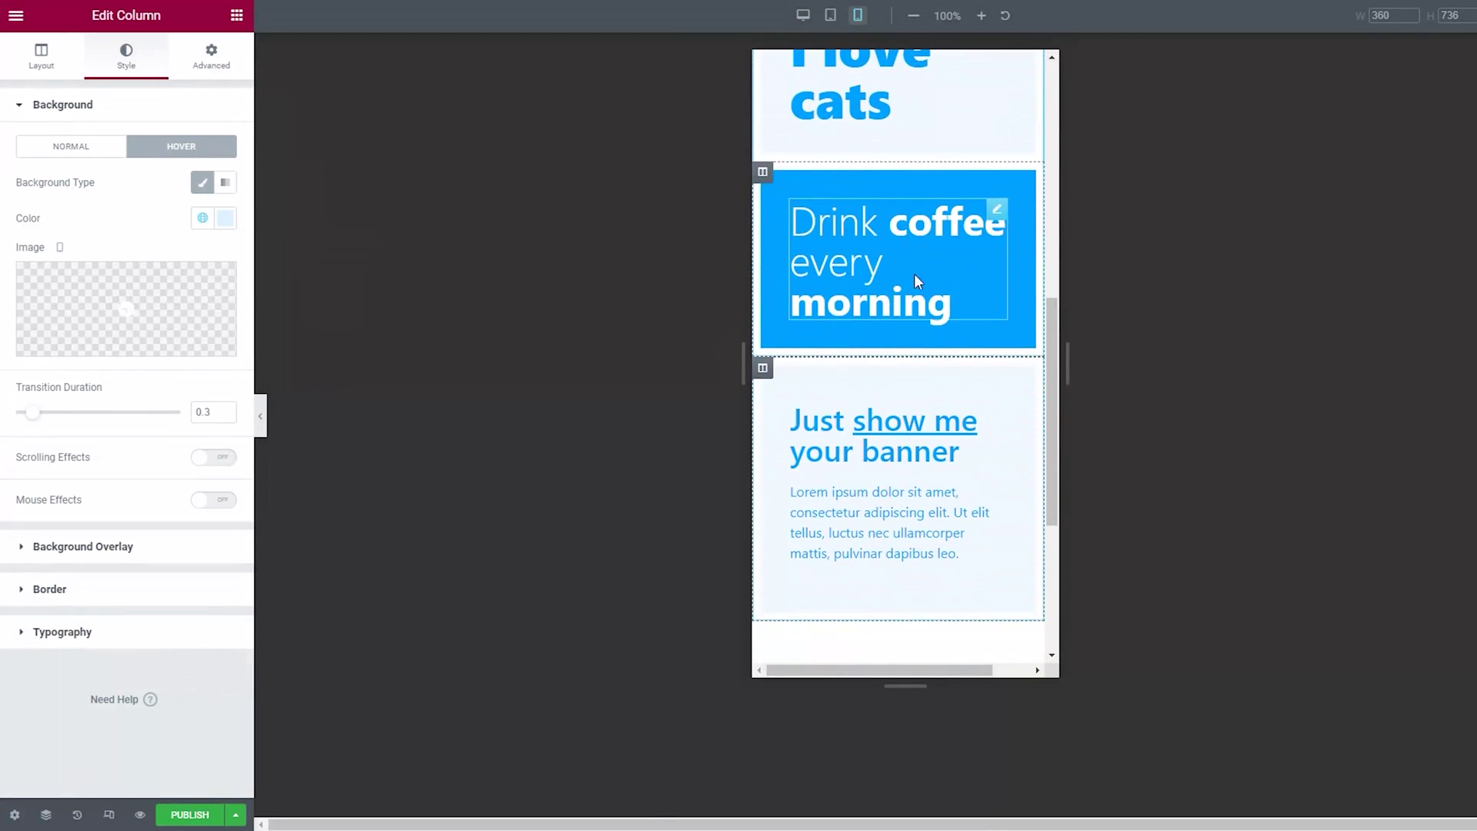
pyautogui.moveTo(1052, 433); pyautogui.dragTo(1068, 200)
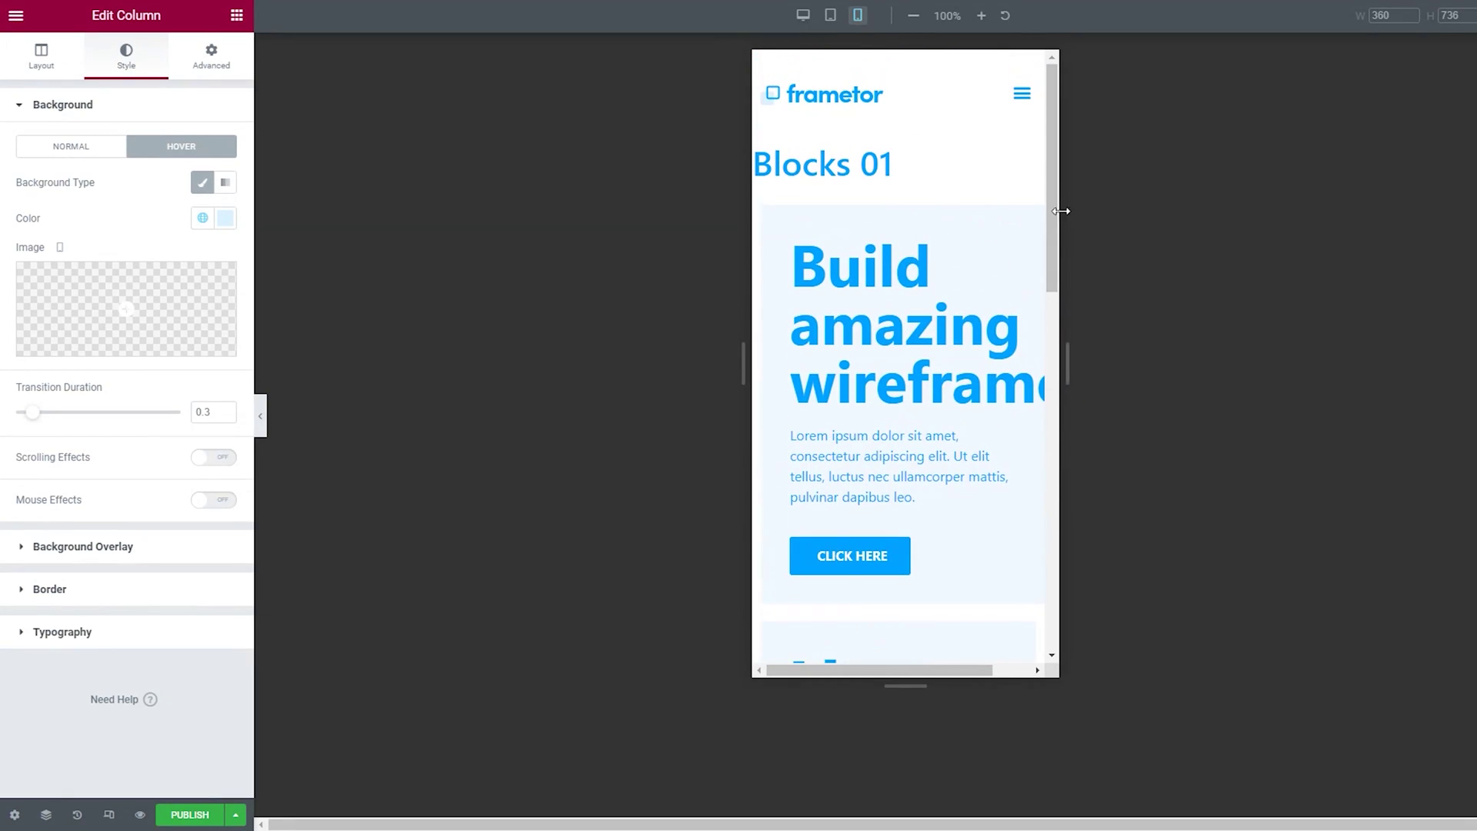
# Examine the whole mobile layout with the editing panel hidden, from the large heading down to the lower box.
pyautogui.click(261, 418)
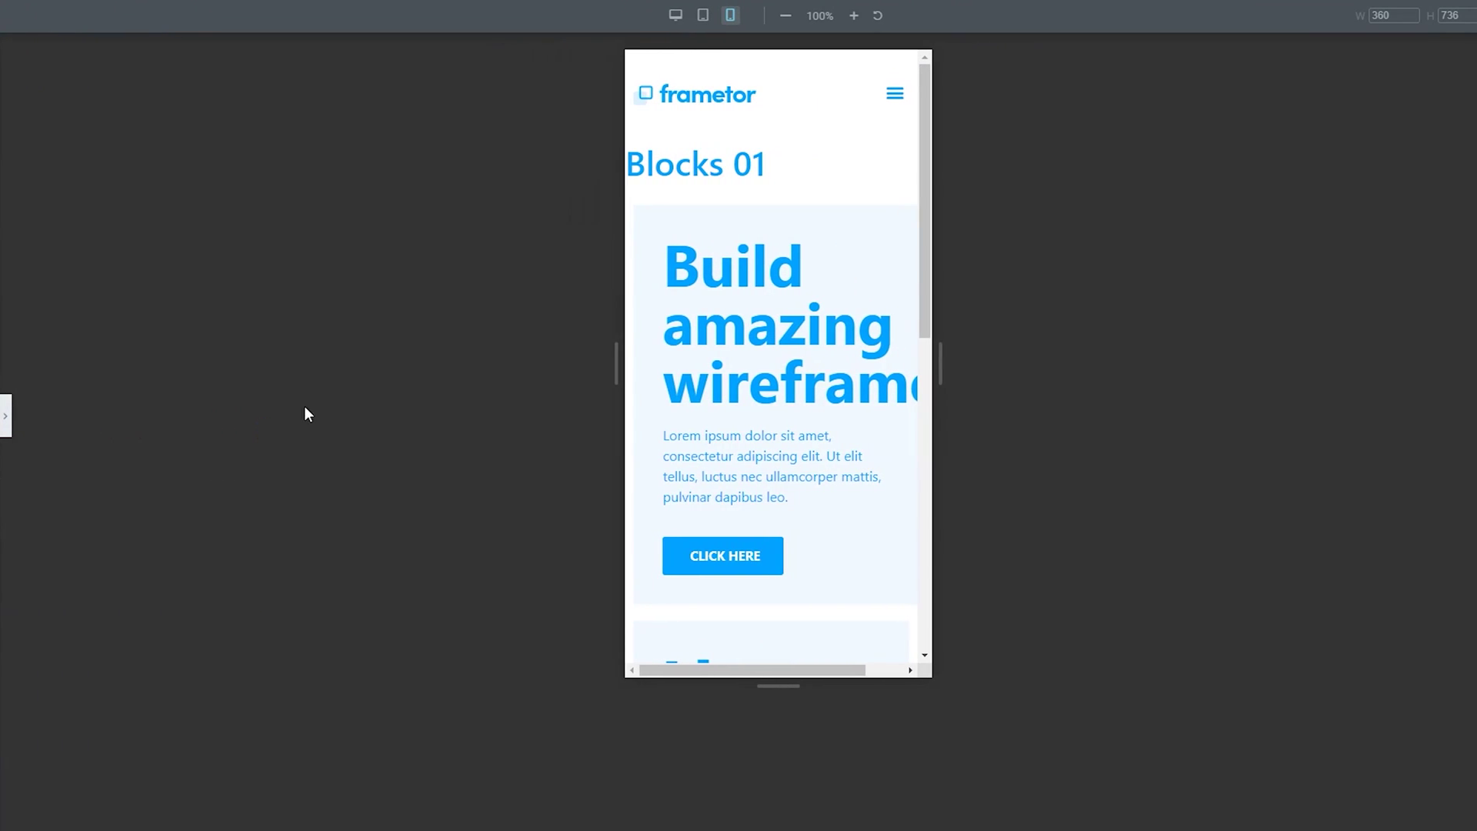
pyautogui.scroll(-8, 766, 255)
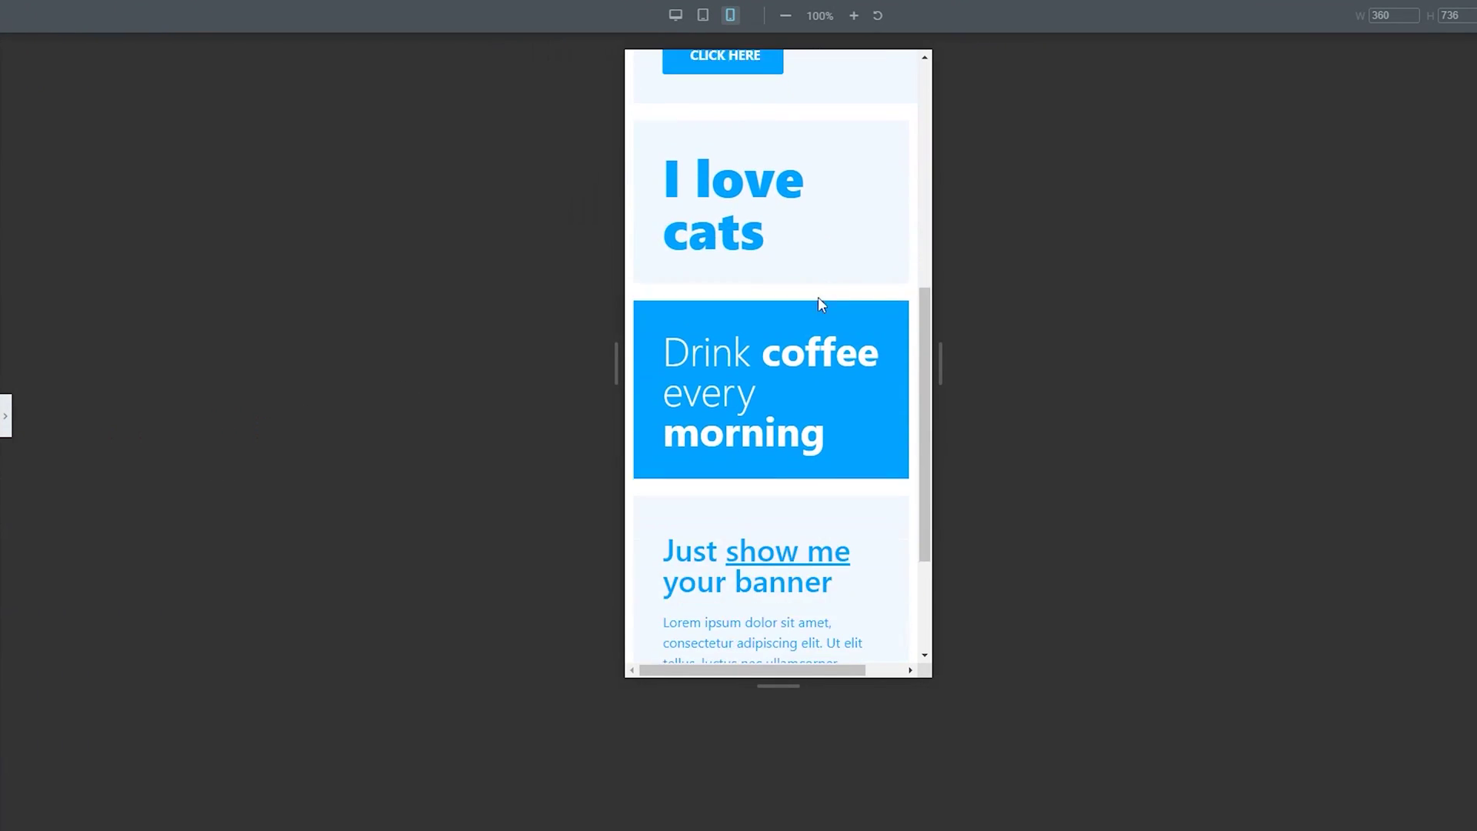
pyautogui.scroll(-2, 839, 338)
pyautogui.scroll(10, 851, 484)
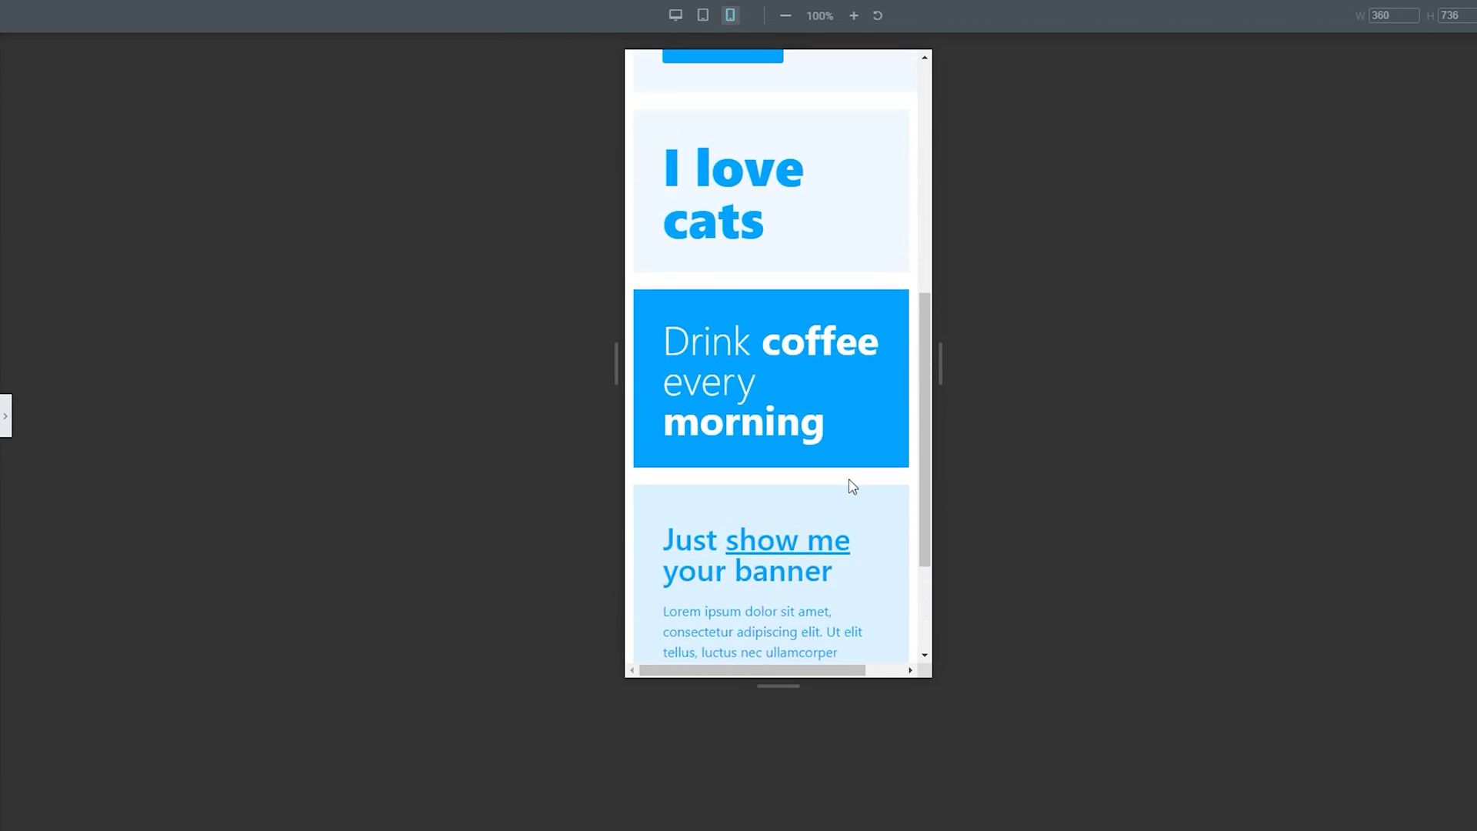
pyautogui.scroll(1, 847, 480)
pyautogui.click(8, 411)
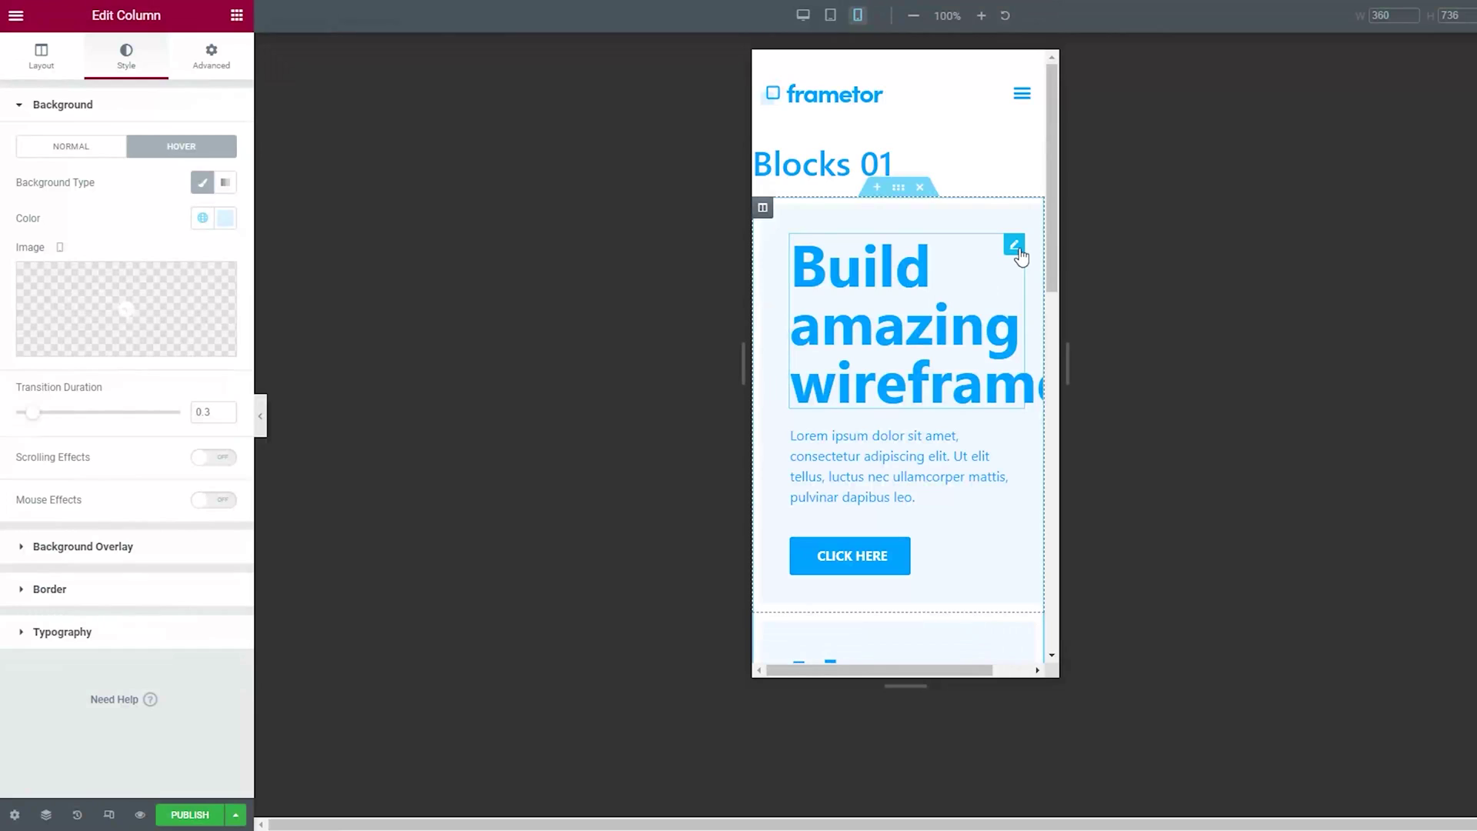
# Set the mobile font size of the "Build amazing wireframes" heading to 37 px.
pyautogui.click(1015, 246)
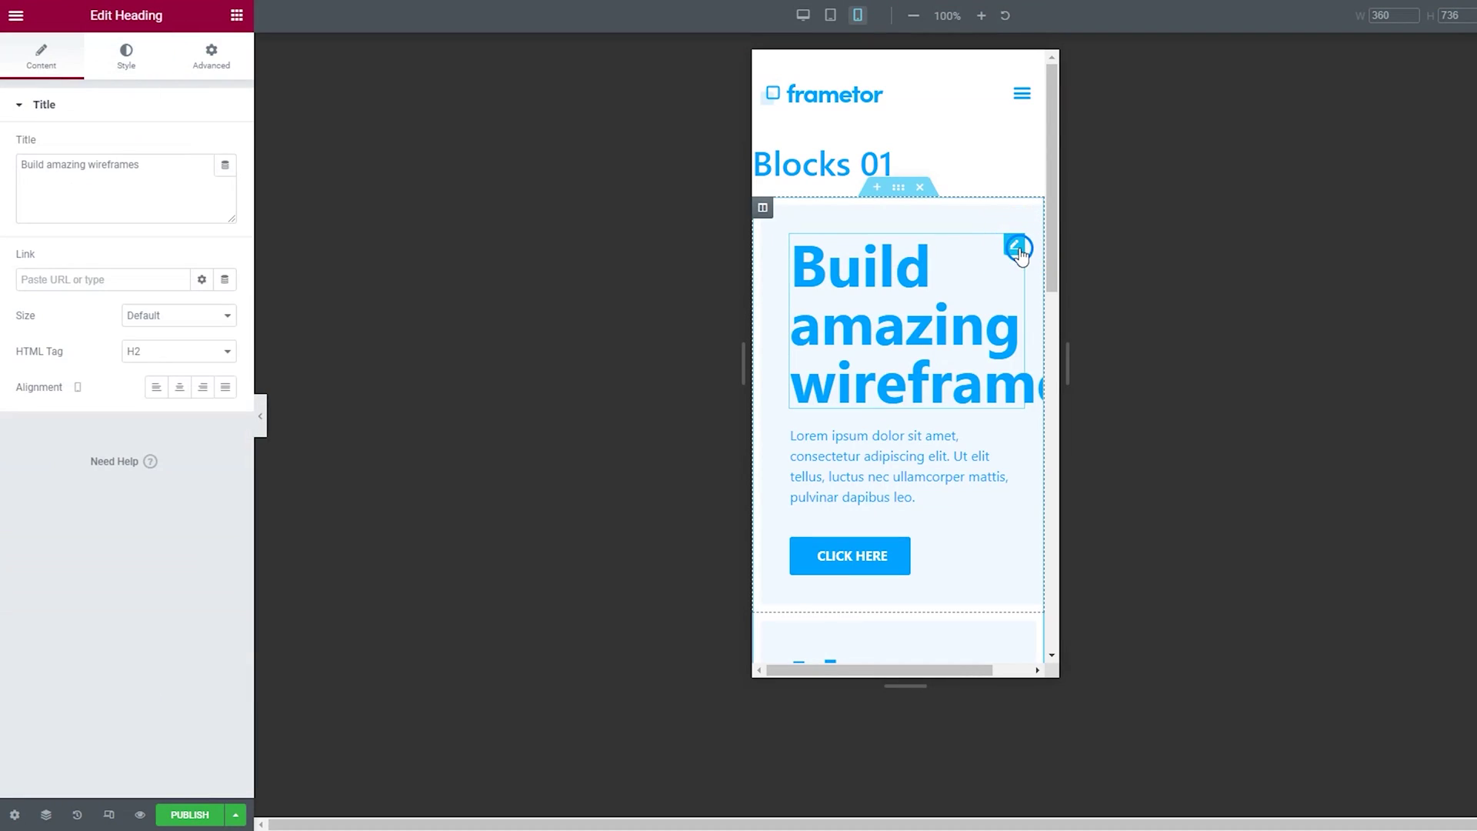
pyautogui.click(125, 58)
pyautogui.click(224, 183)
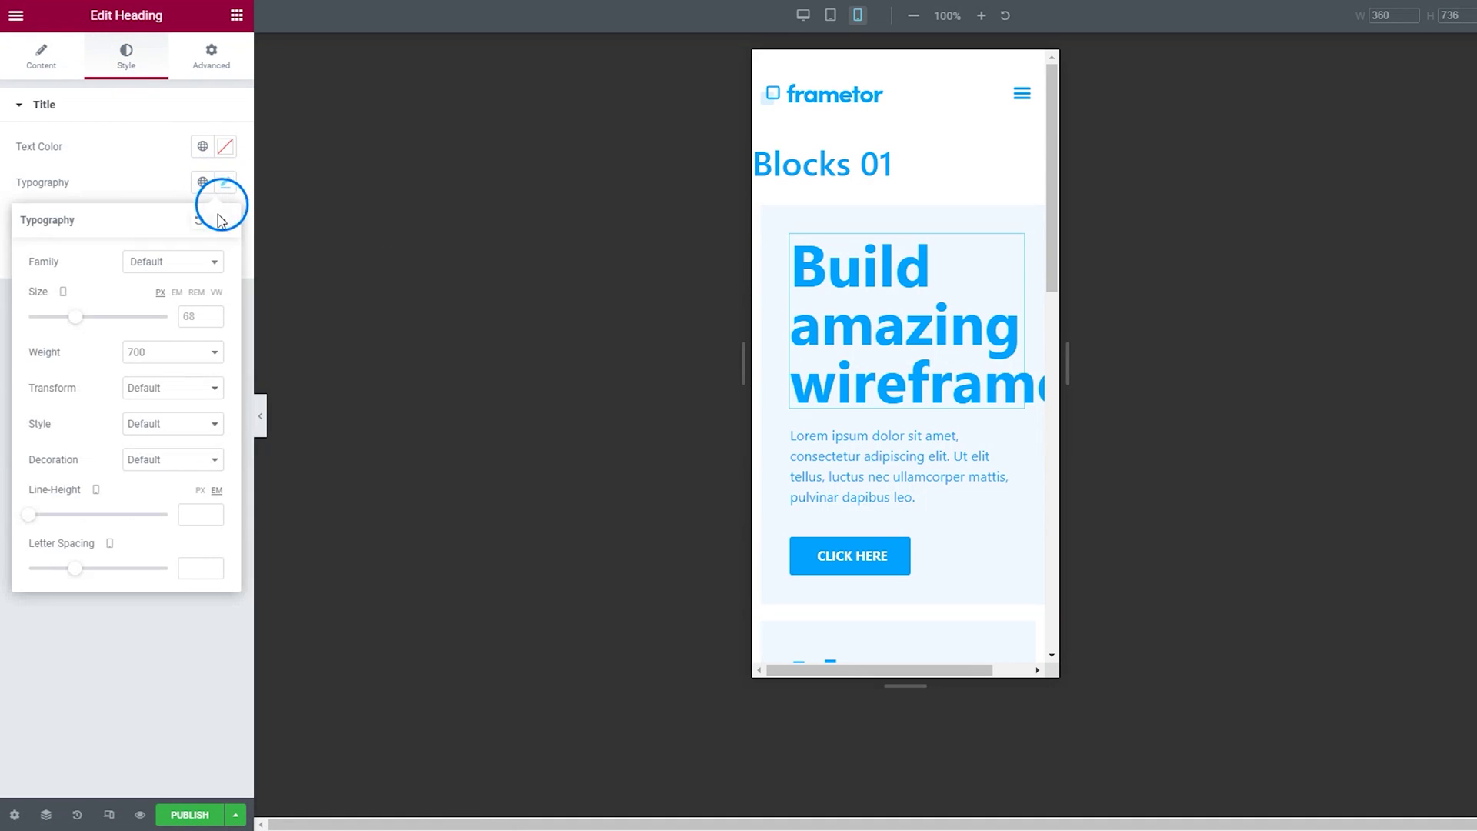
pyautogui.moveTo(74, 318); pyautogui.dragTo(53, 319)
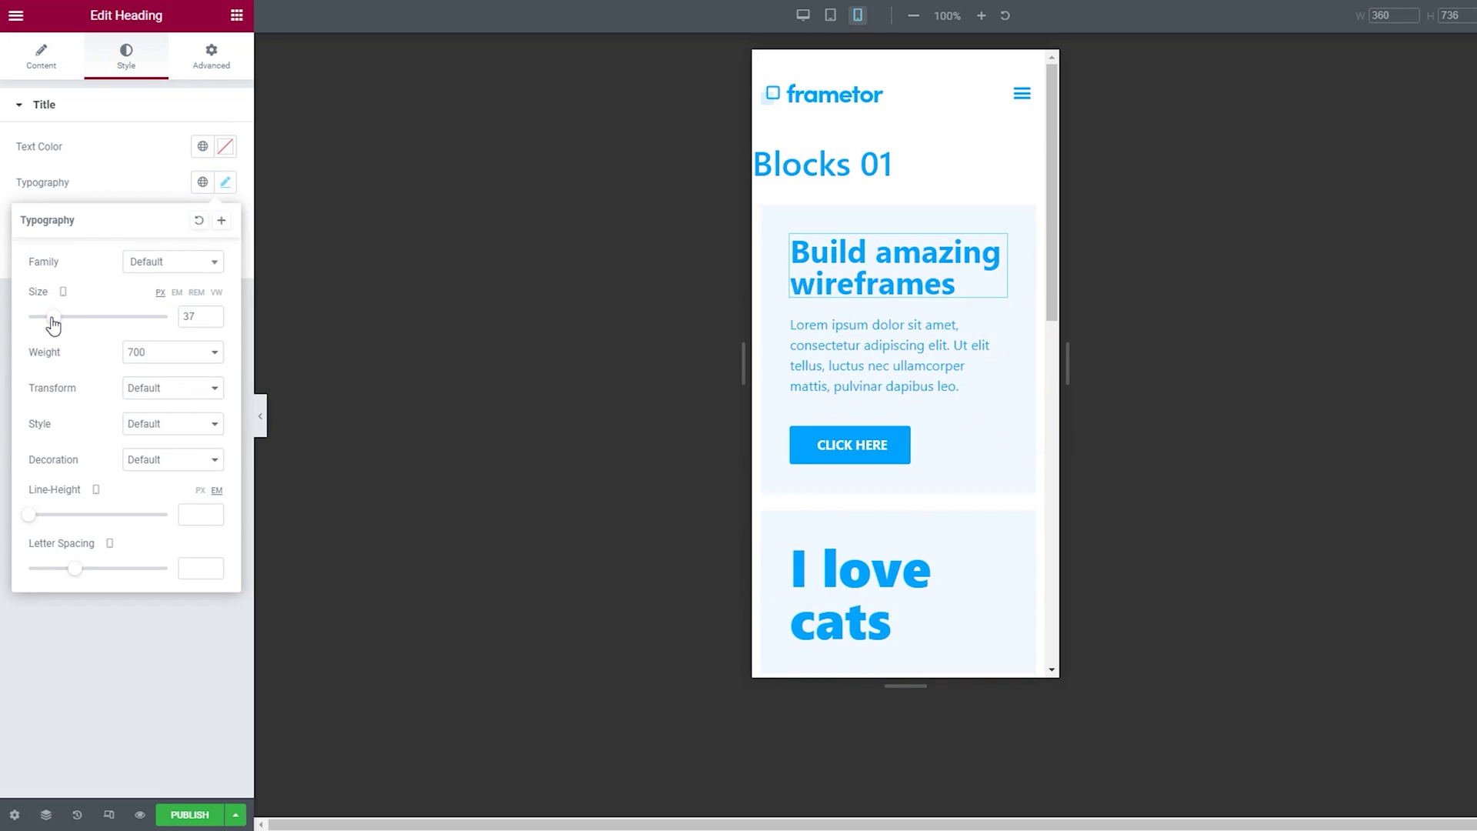
# Review the stacked mobile layout from the main heading to the "Just show me your banner" box, including with the editing panel hidden.
pyautogui.scroll(-3, 949, 386)
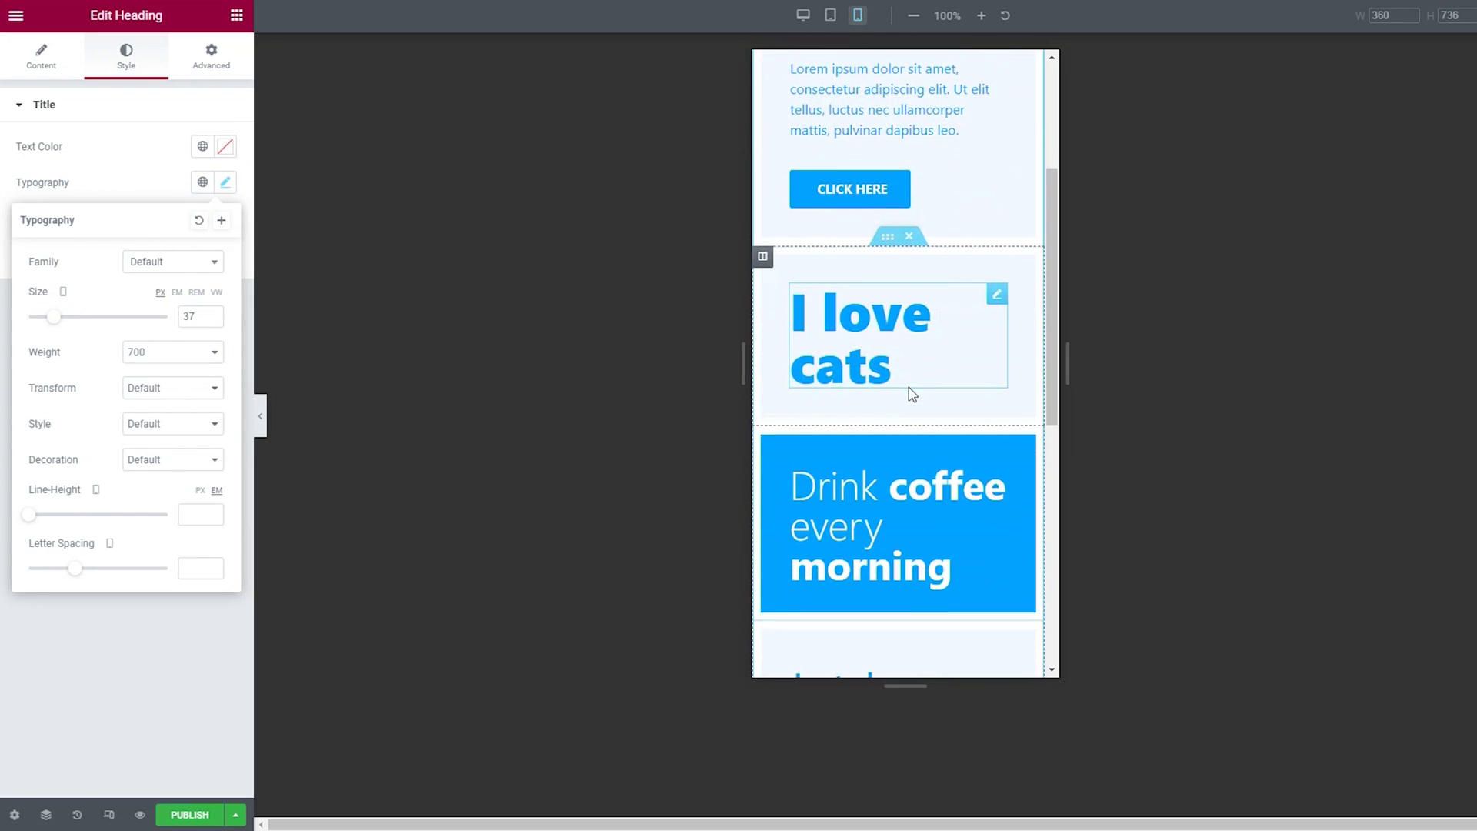
pyautogui.scroll(-2, 1026, 385)
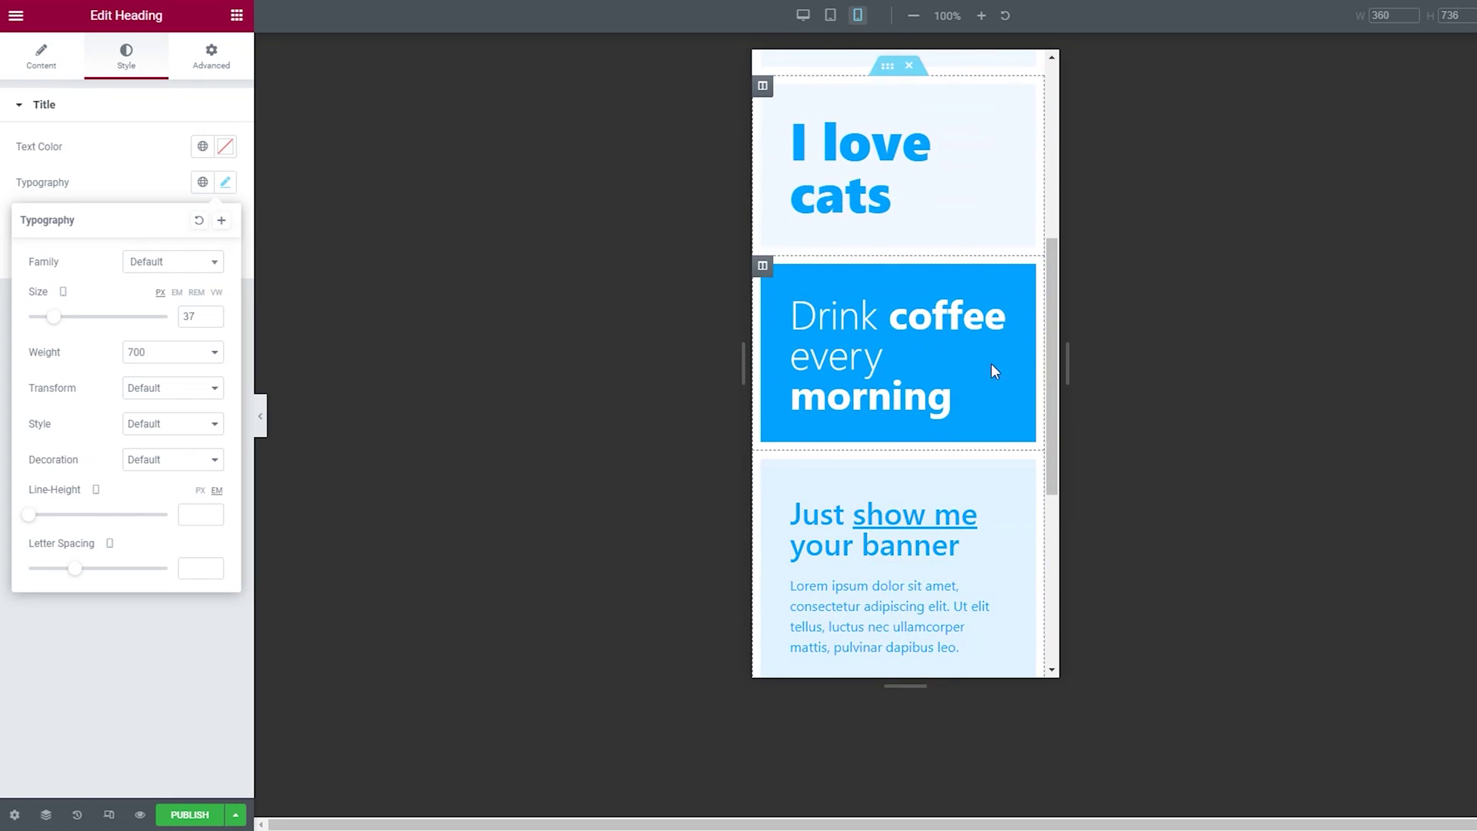
pyautogui.scroll(-2, 962, 415)
pyautogui.scroll(3, 919, 432)
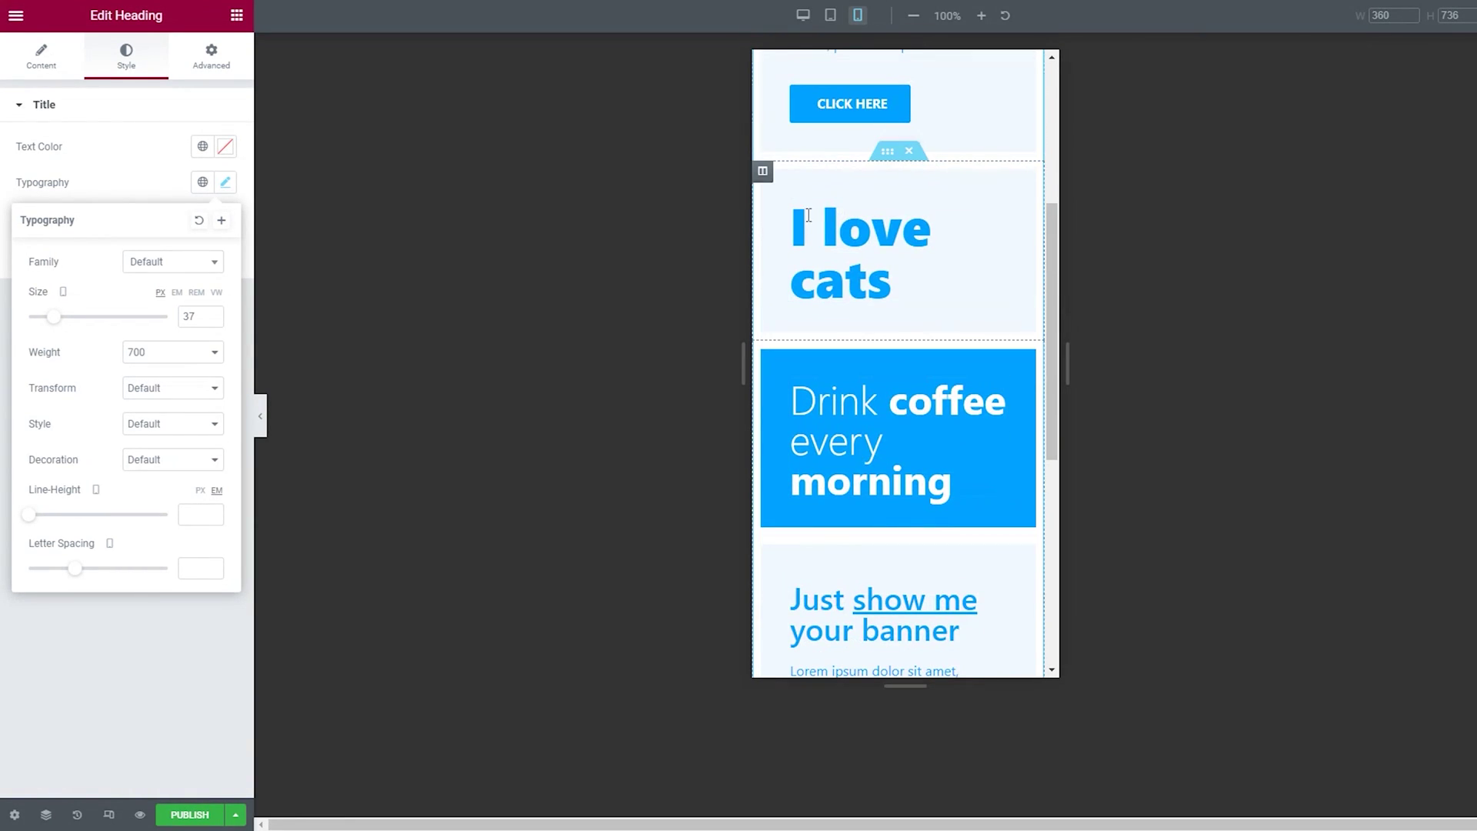
pyautogui.scroll(-1, 936, 326)
pyautogui.scroll(-3, 936, 325)
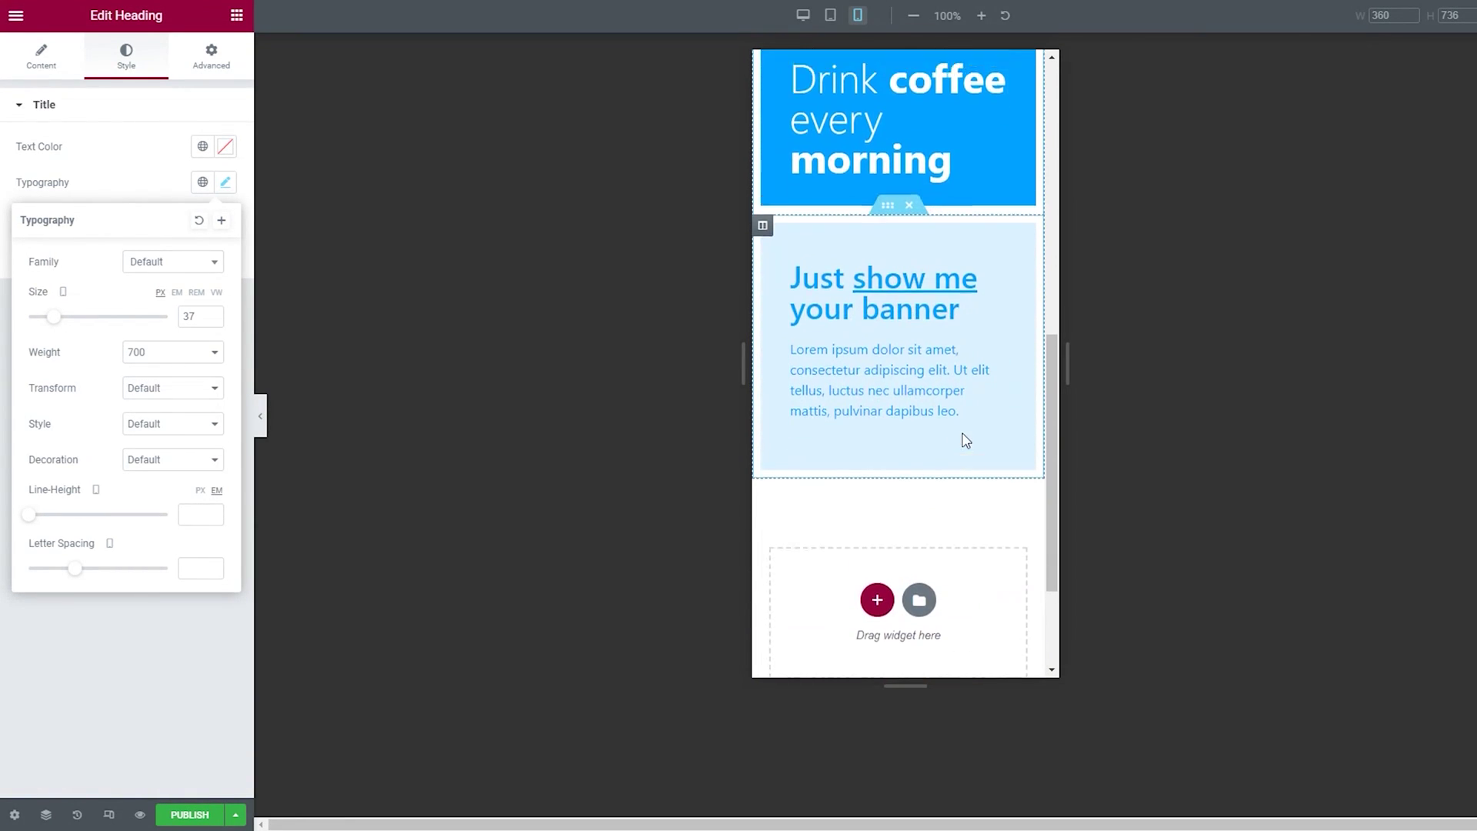
pyautogui.scroll(3, 966, 435)
pyautogui.click(265, 418)
pyautogui.scroll(6, 748, 449)
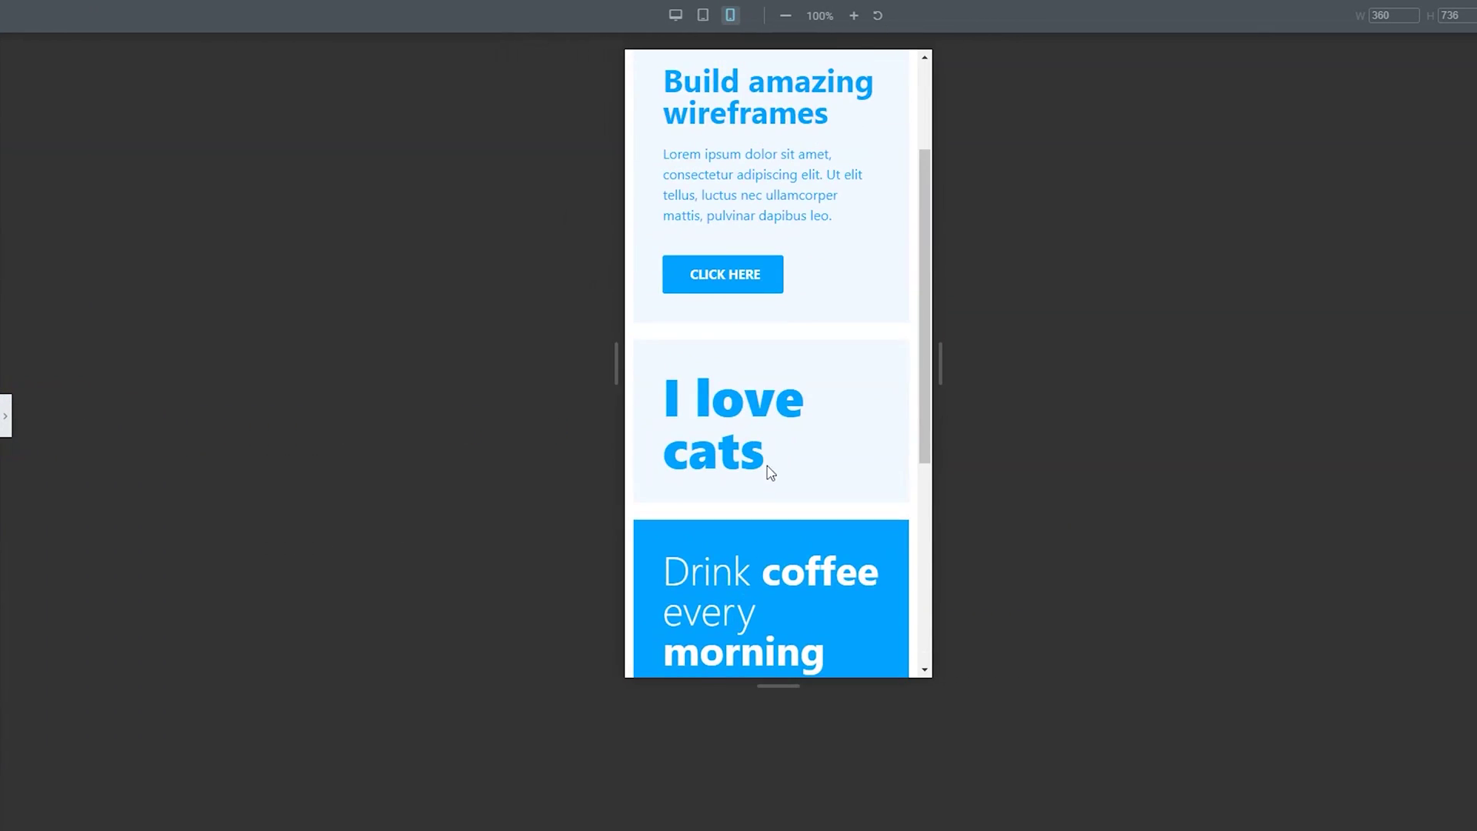
# Switch the editor back to the desktop responsive view and preview the block without the editing panel.
pyautogui.click(5, 415)
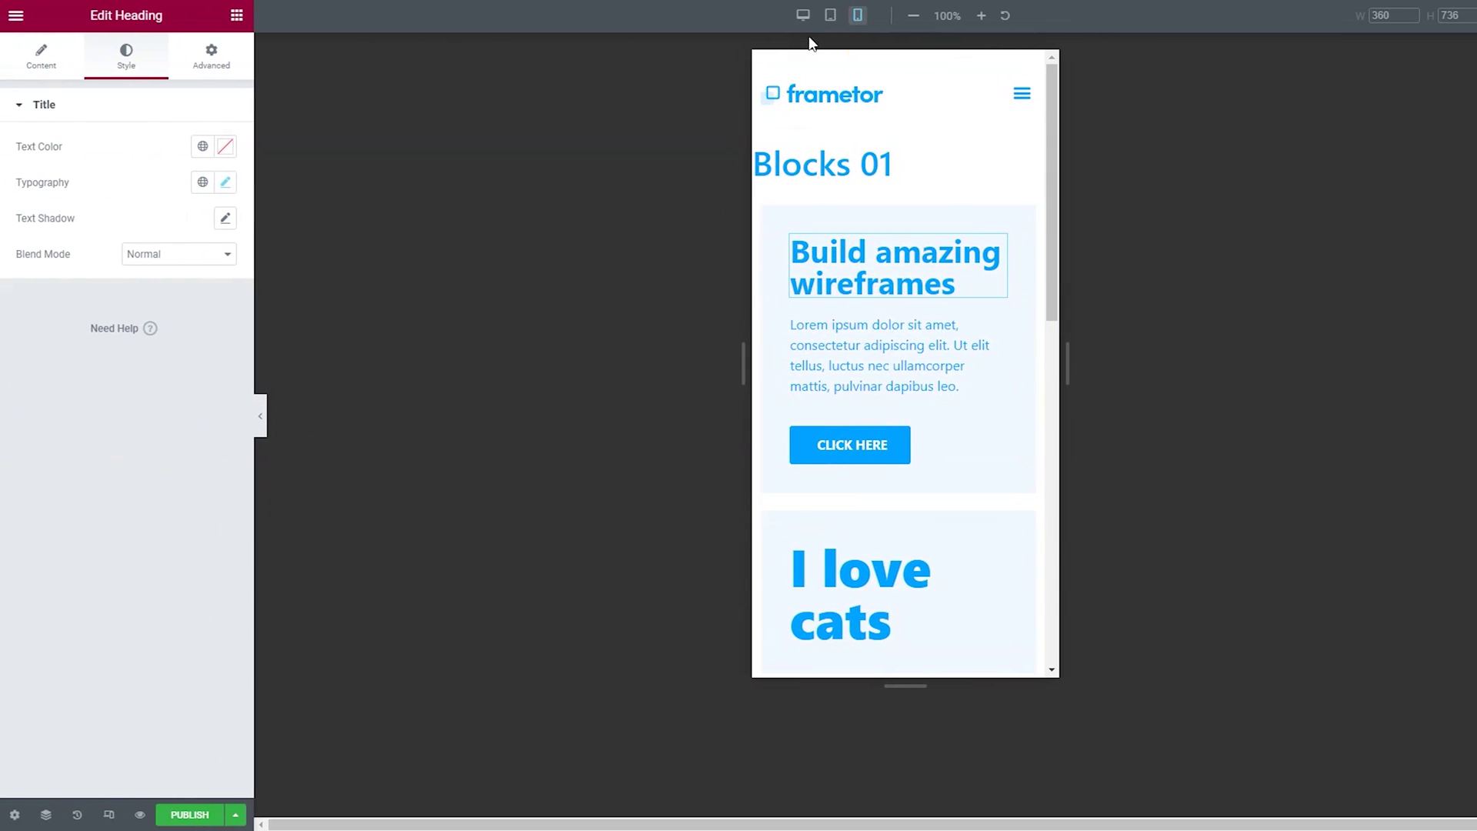
pyautogui.click(804, 23)
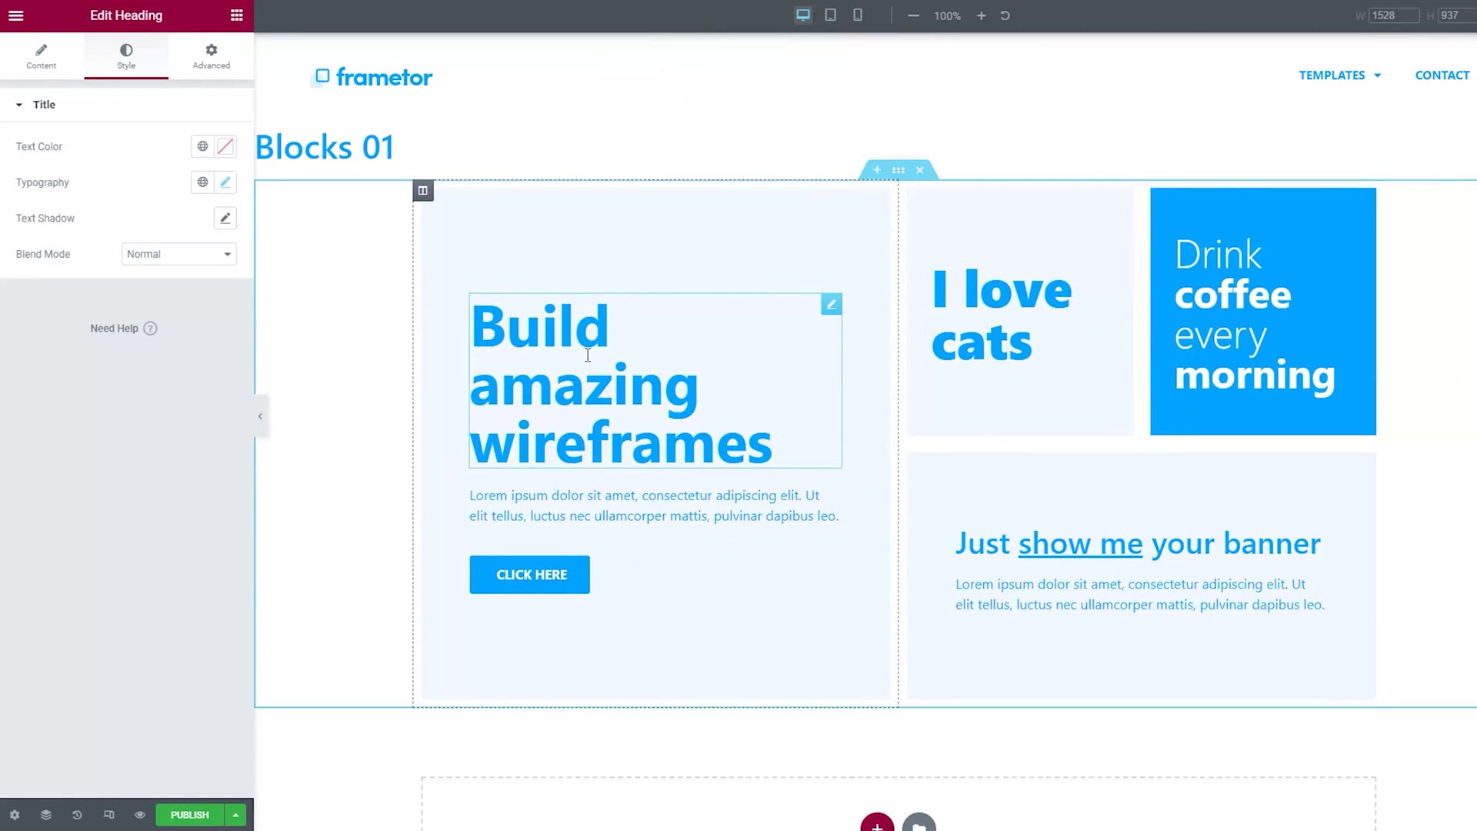
pyautogui.click(260, 416)
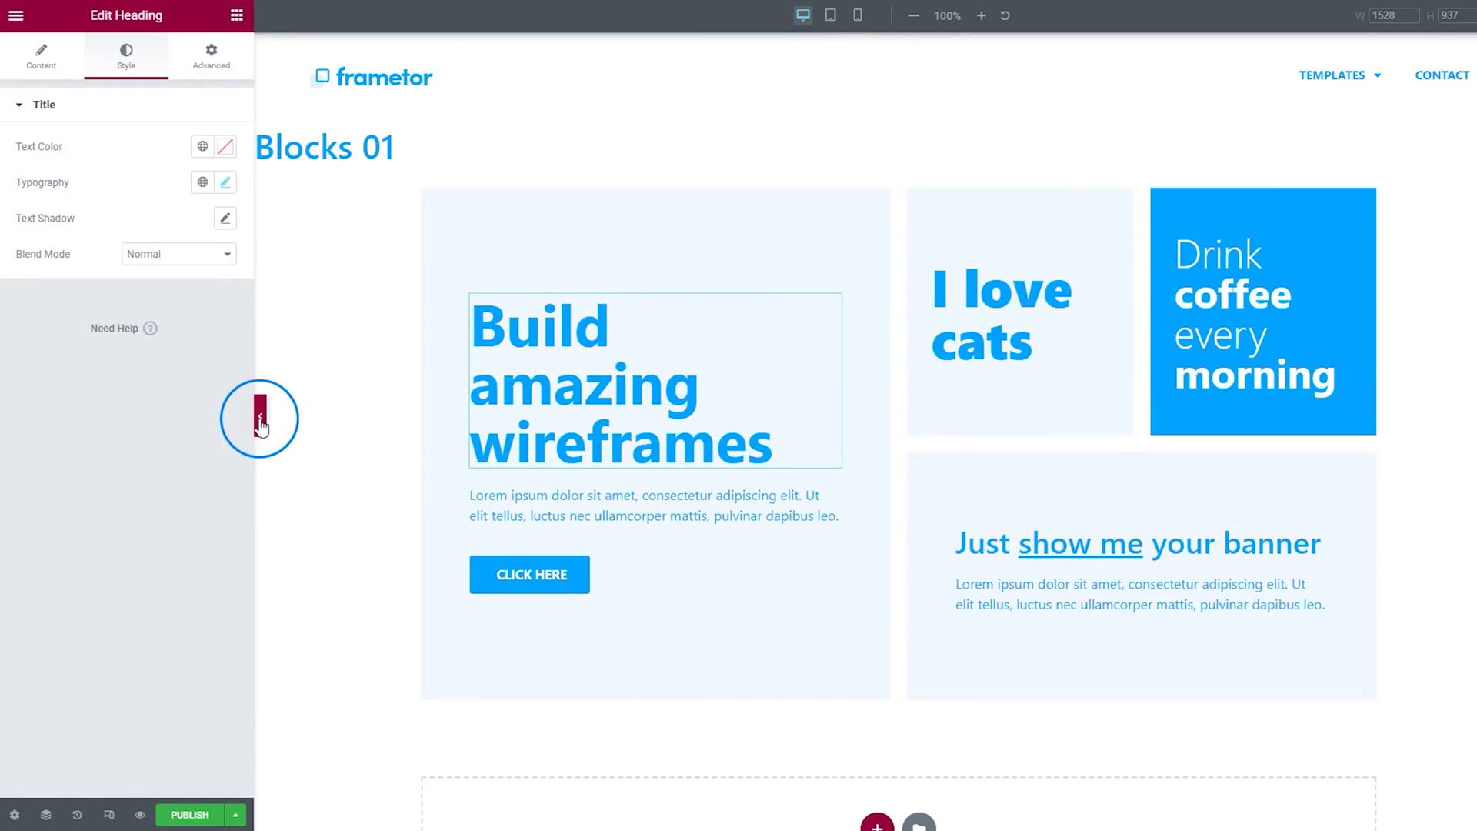